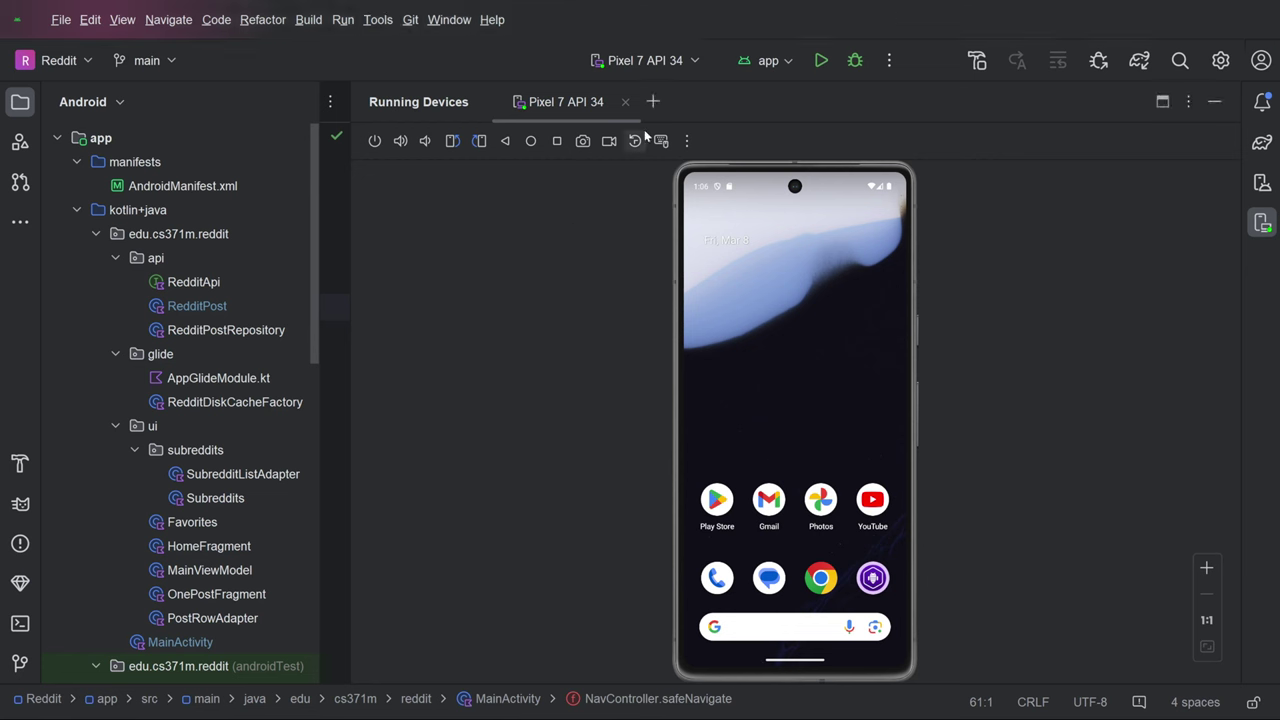
Run the app on the Pixel 7 API 34 emulator and dismiss the install notification.
click(818, 62)
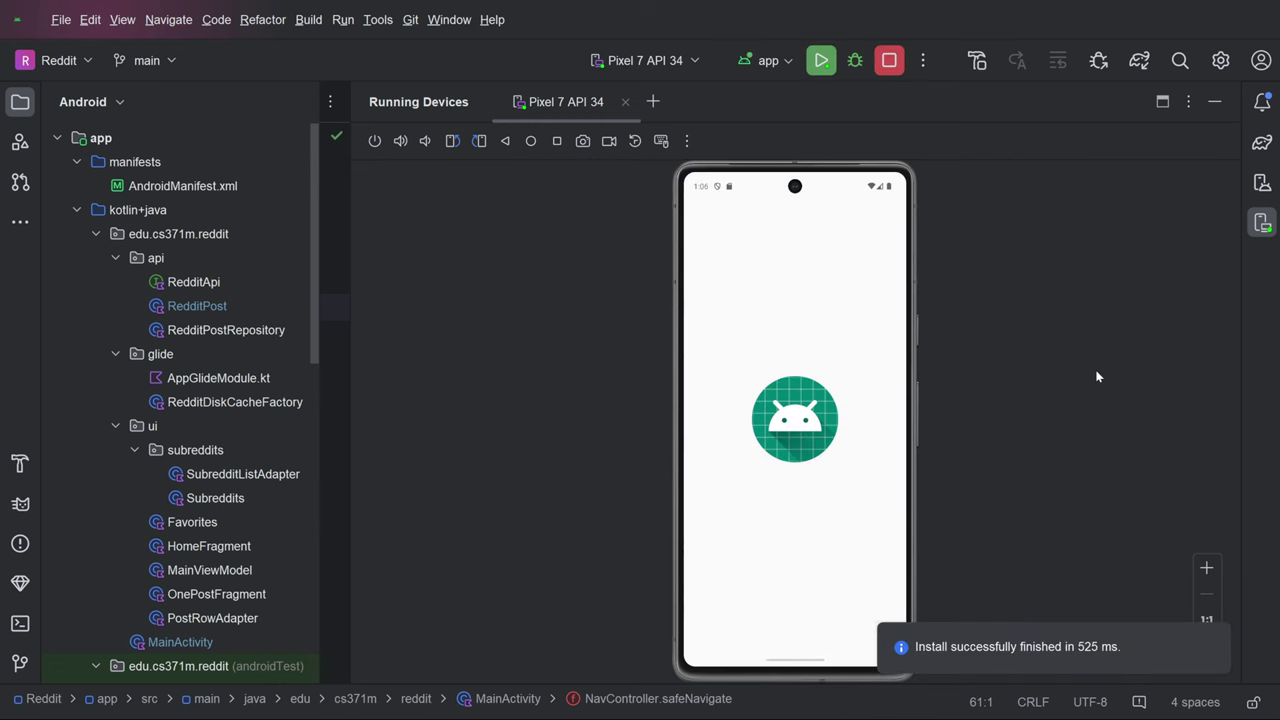
click(1215, 637)
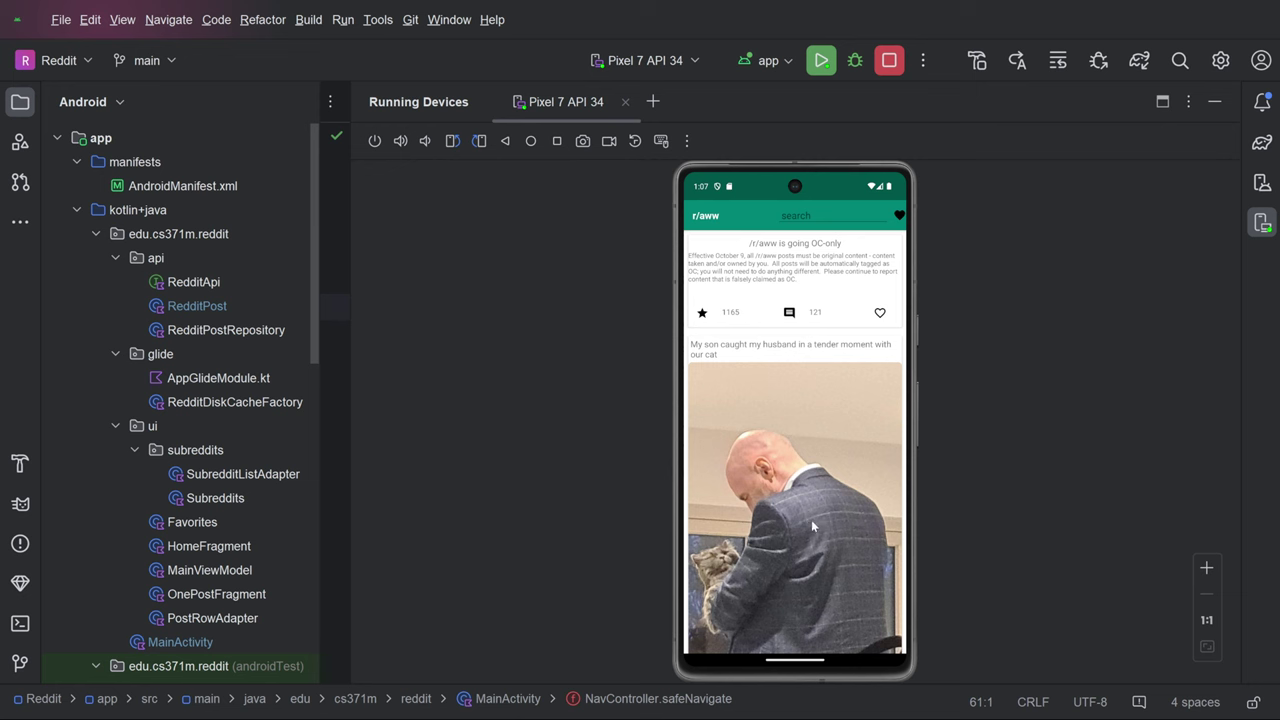
Look through the posts in the r/aww feed to check their titles, images and comment counts.
drag(793, 521, 813, 476)
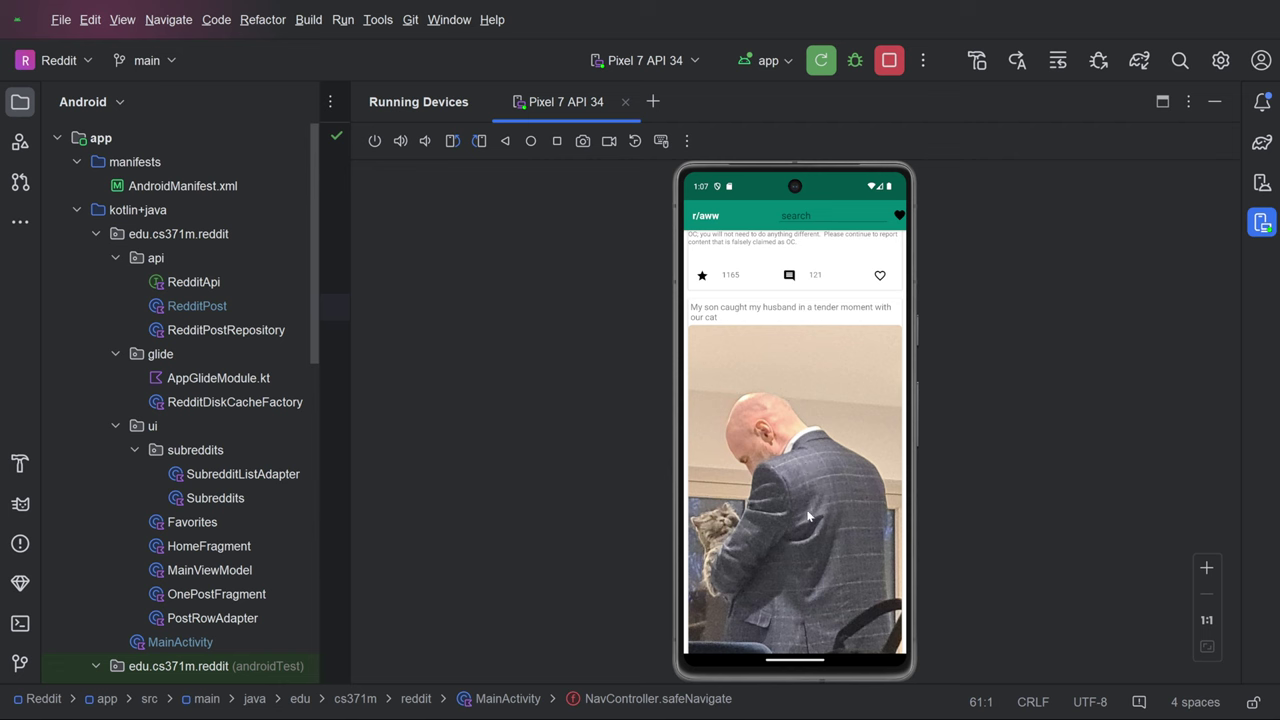
drag(808, 516, 845, 338)
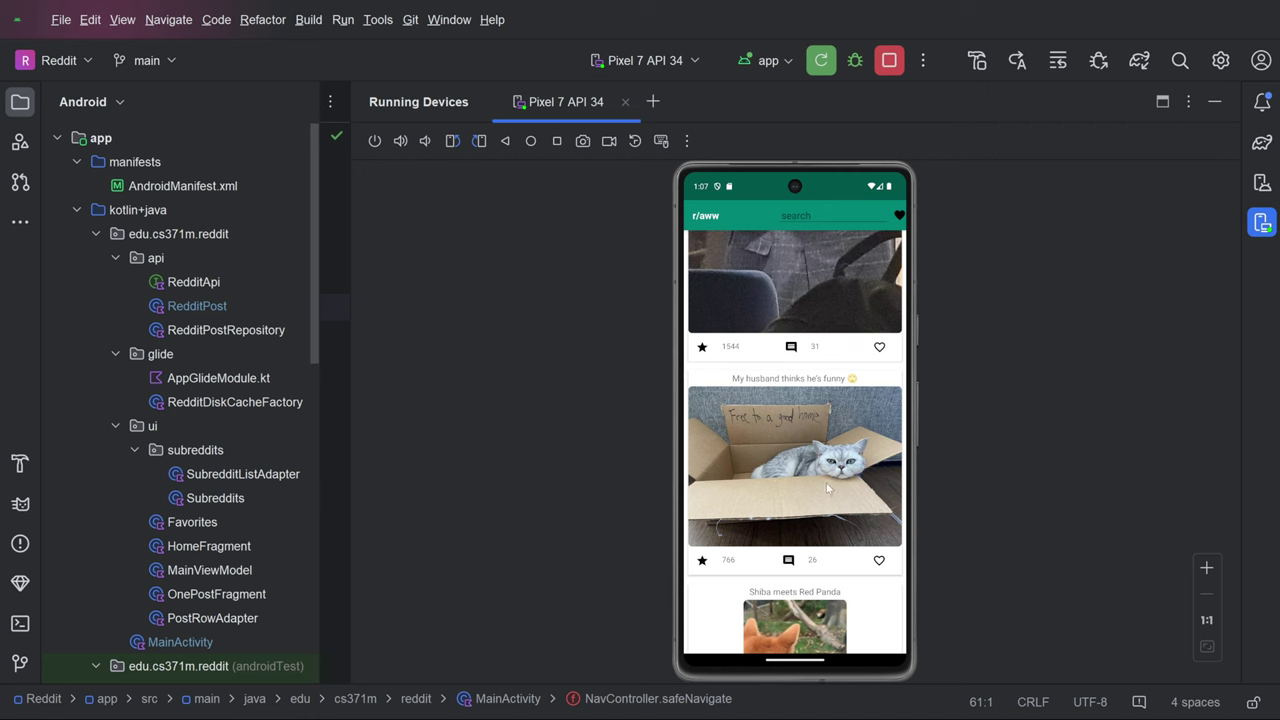
scroll(830, 490, down, 2)
drag(823, 523, 832, 354)
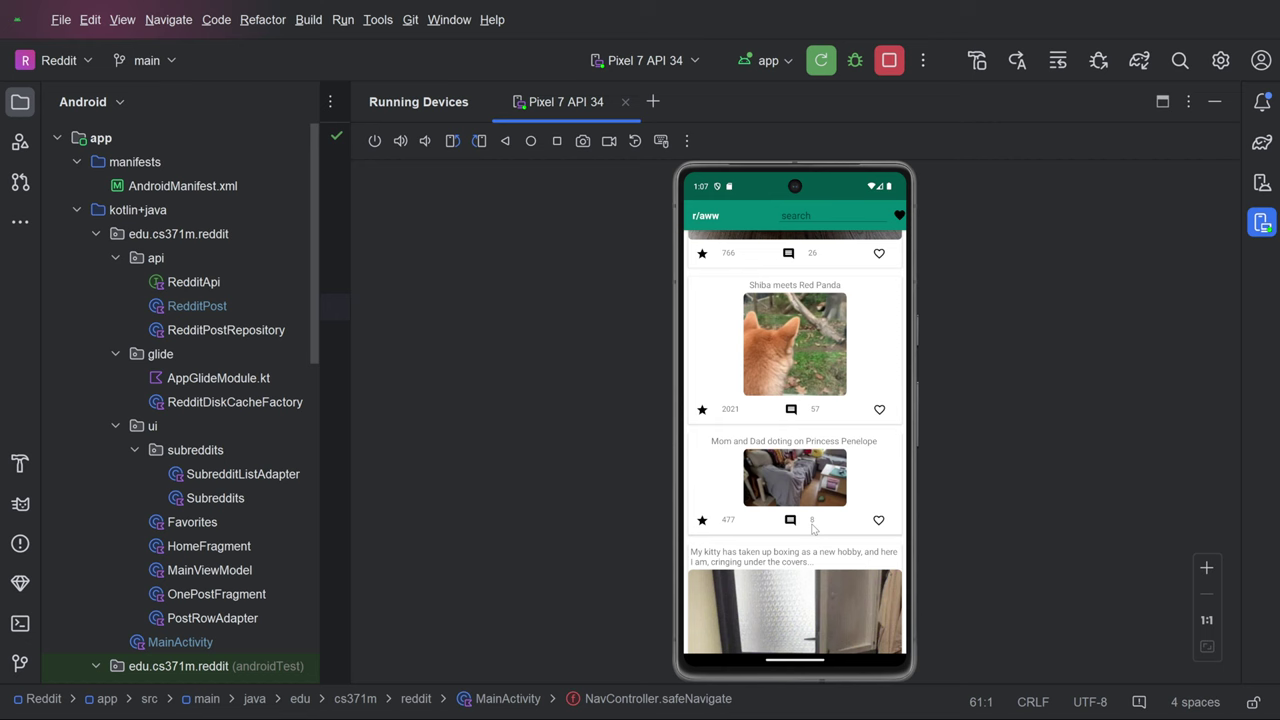
scroll(812, 528, down, 2)
scroll(811, 530, up, 3)
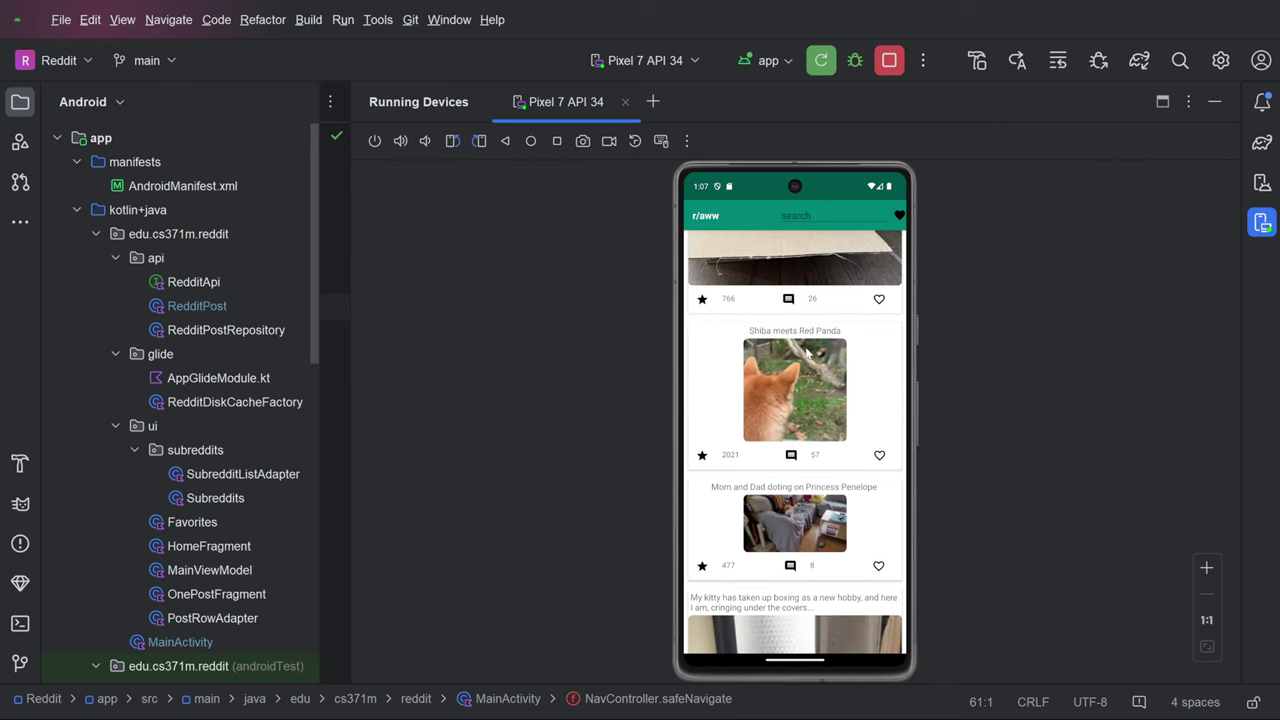
scroll(806, 350, up, 2)
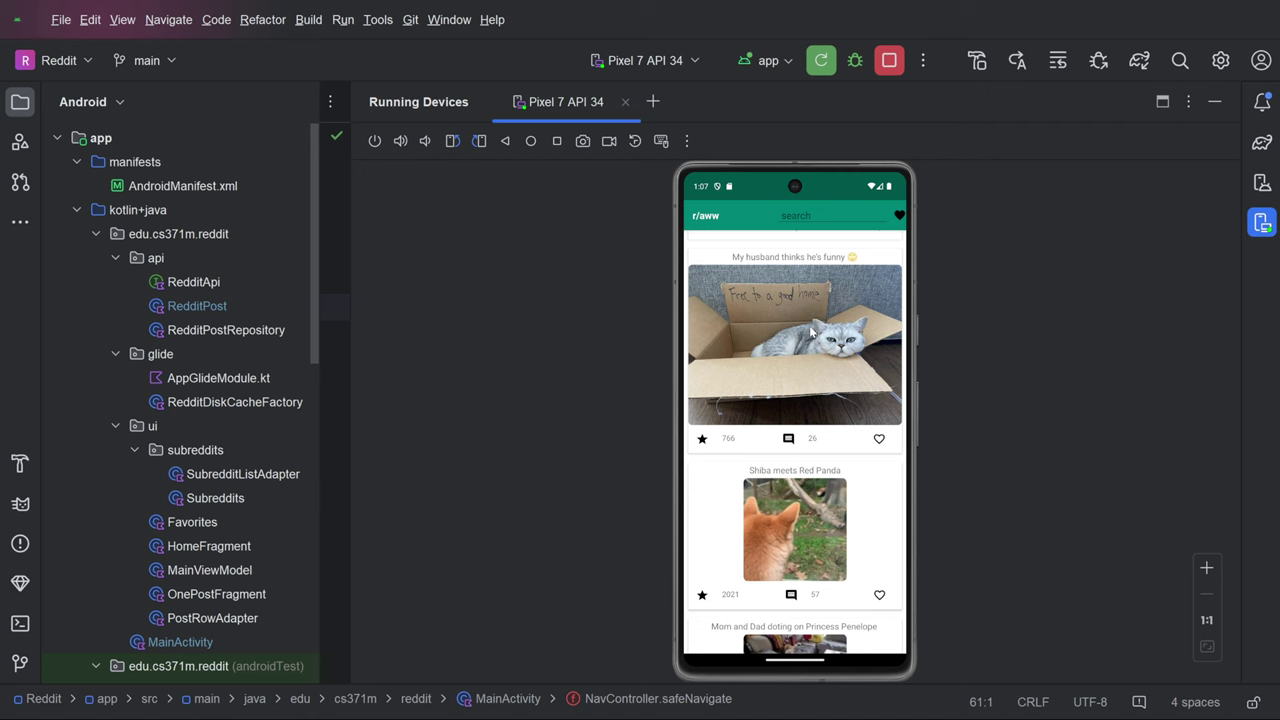
drag(828, 479, 818, 285)
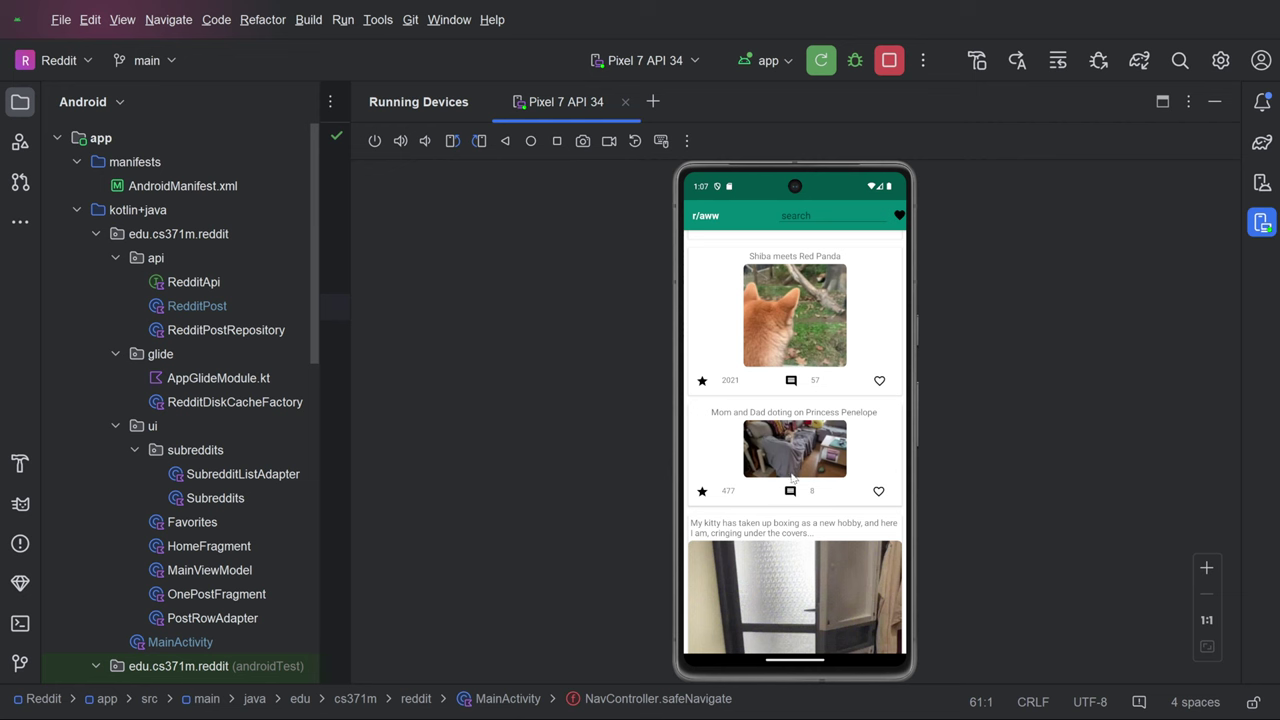
drag(818, 596, 825, 434)
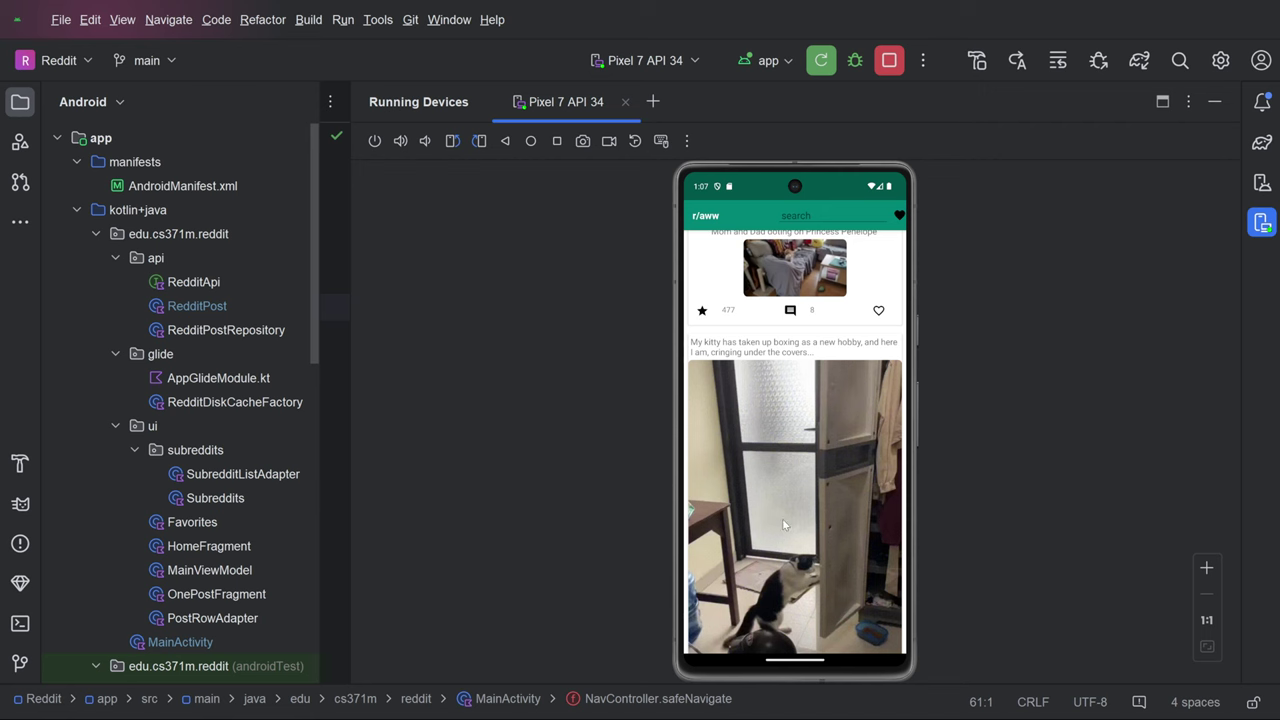
View the single-post pages of the kitty boxing post and the "Shiba meets Red Panda" post, returning to the feed each time.
drag(782, 518, 798, 471)
click(788, 313)
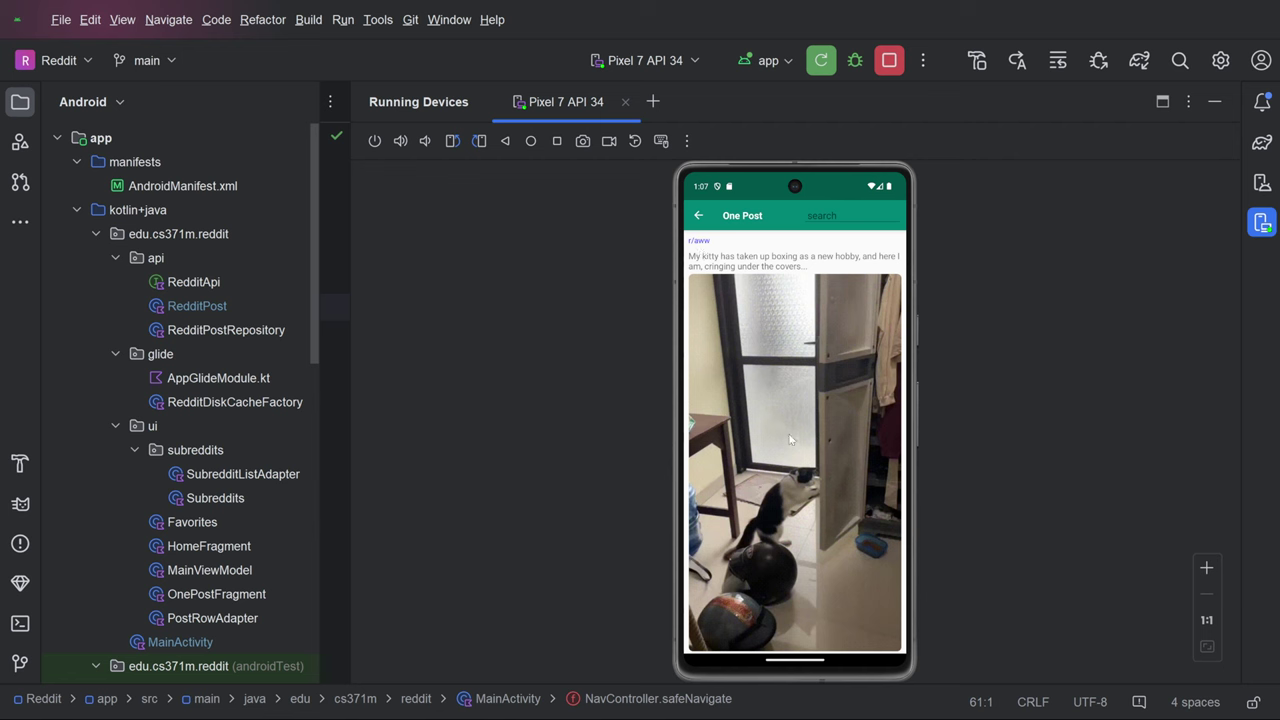
click(698, 215)
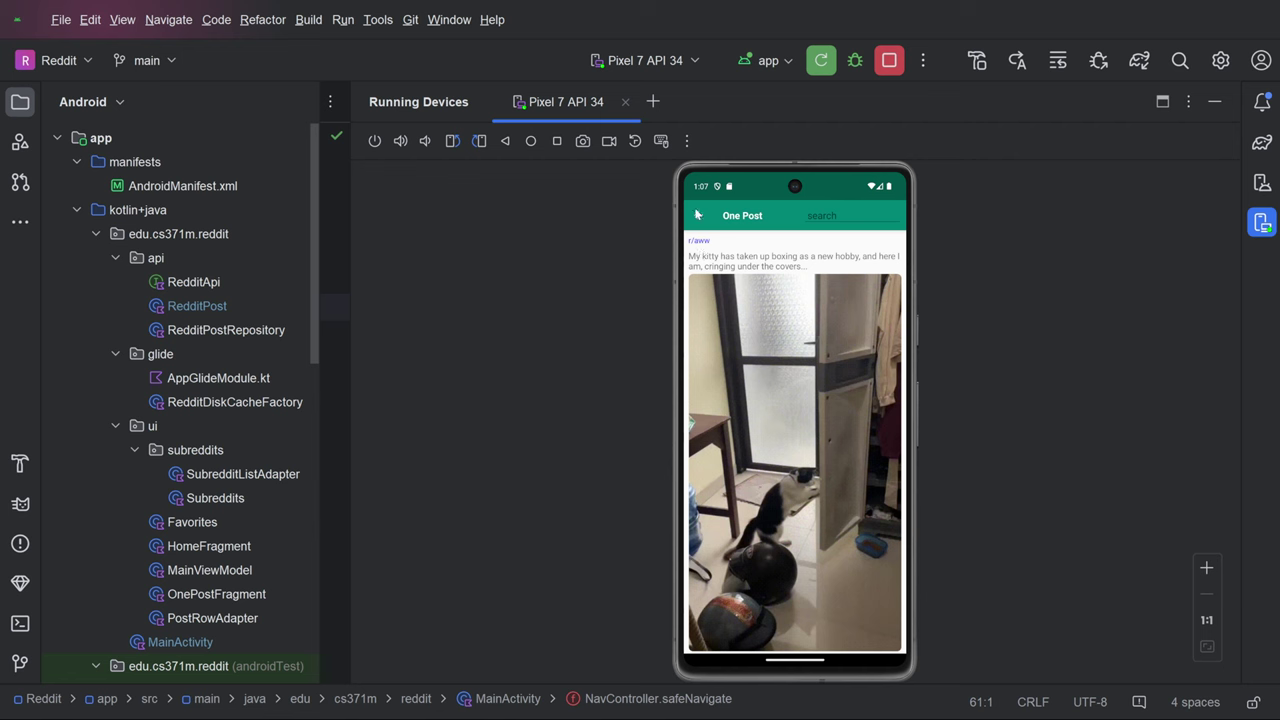
scroll(780, 335, up, 5)
click(787, 342)
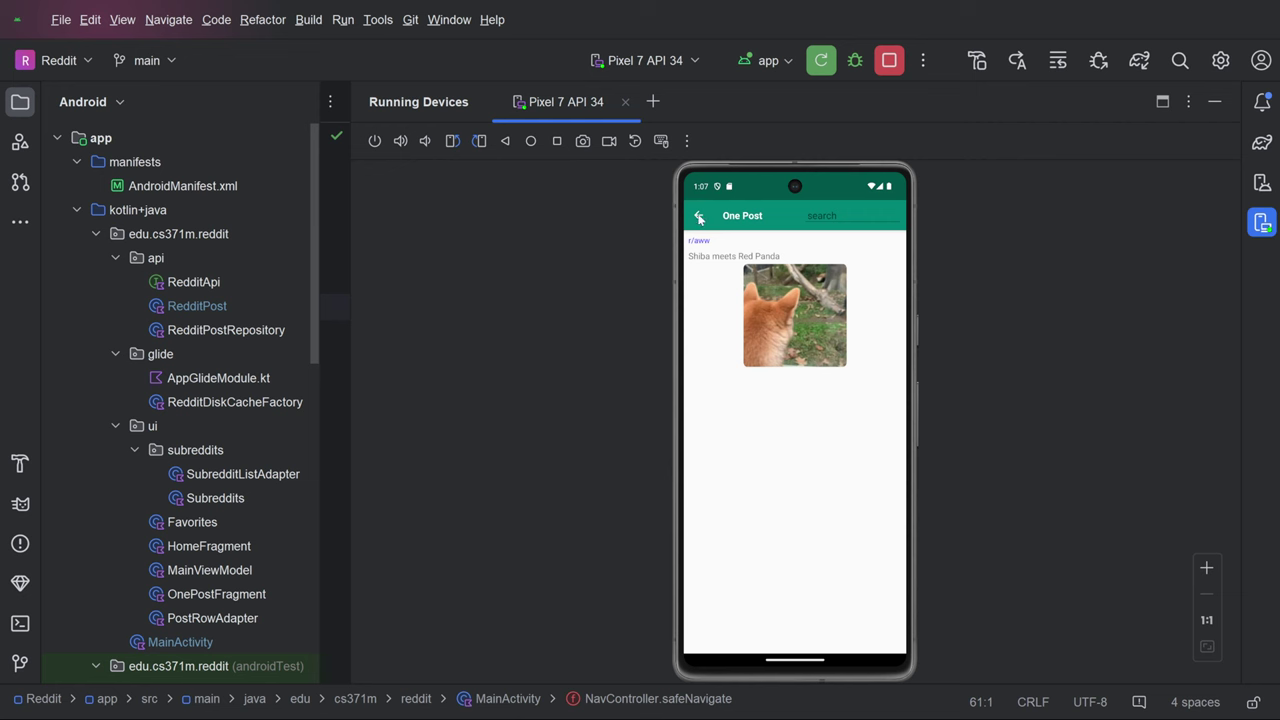
click(699, 218)
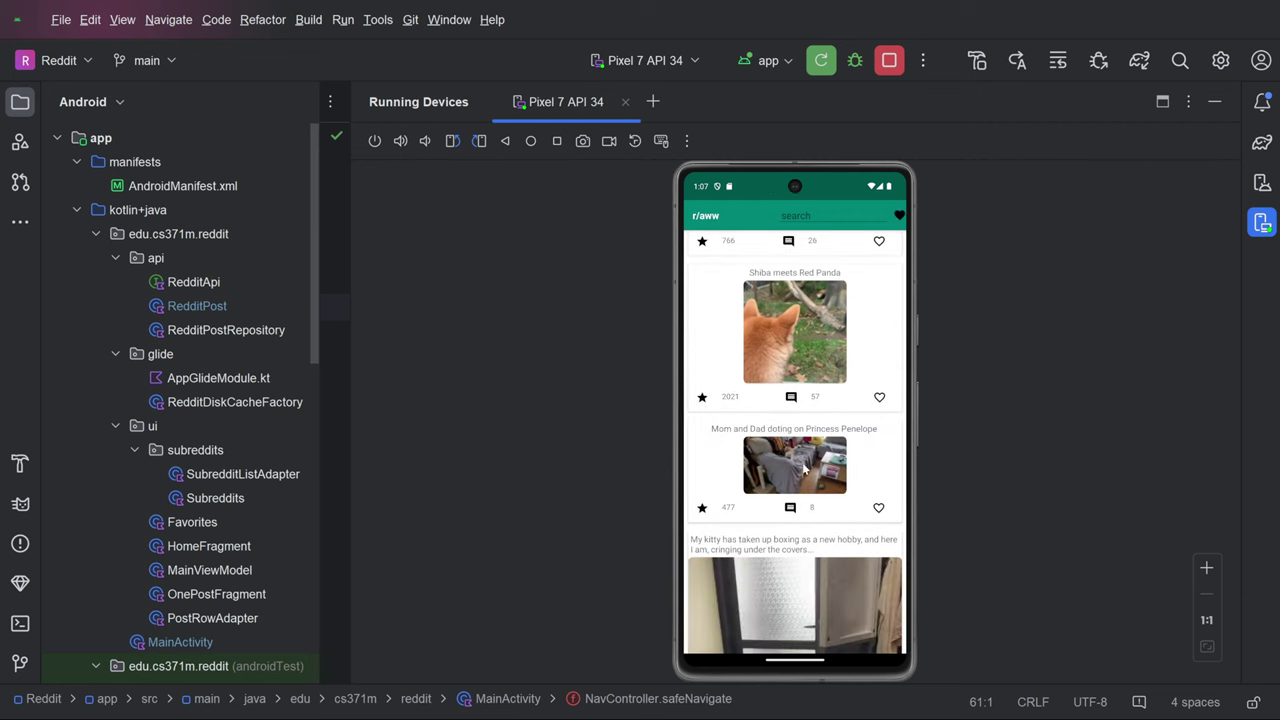
View the single-post page of "My husband thinks he's funny" and return to the feed.
scroll(789, 356, up, 3)
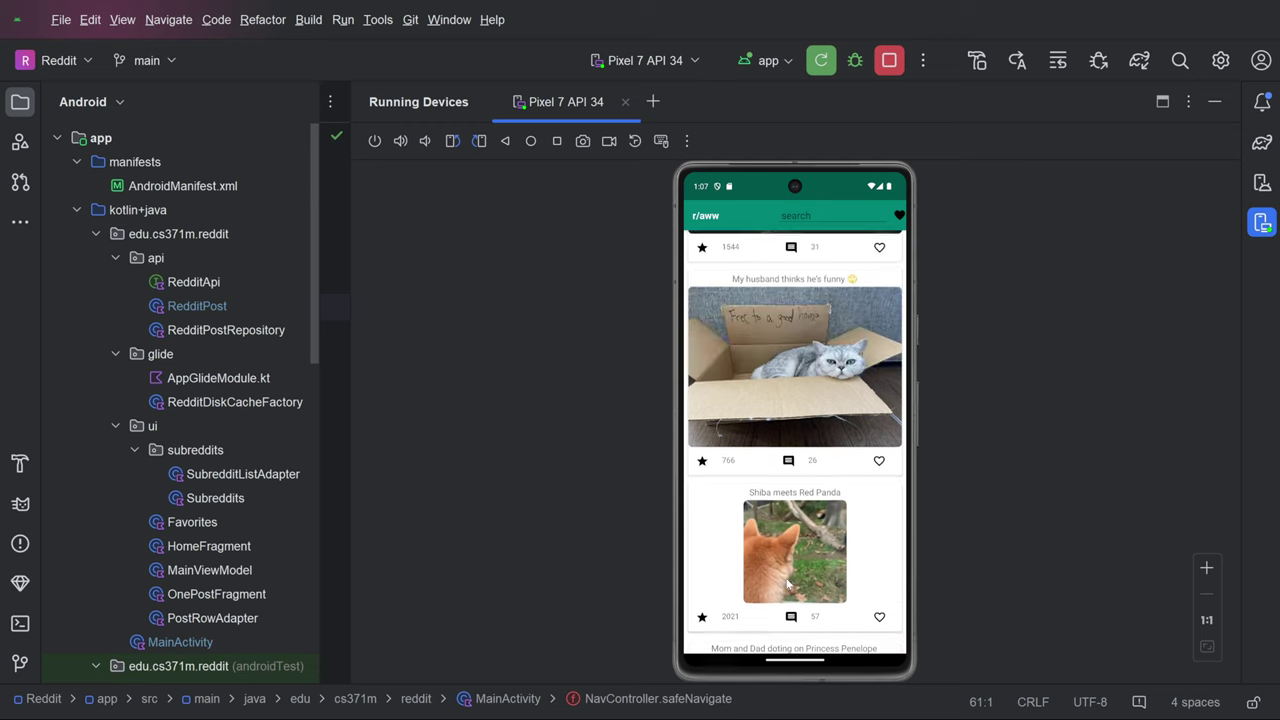
click(788, 290)
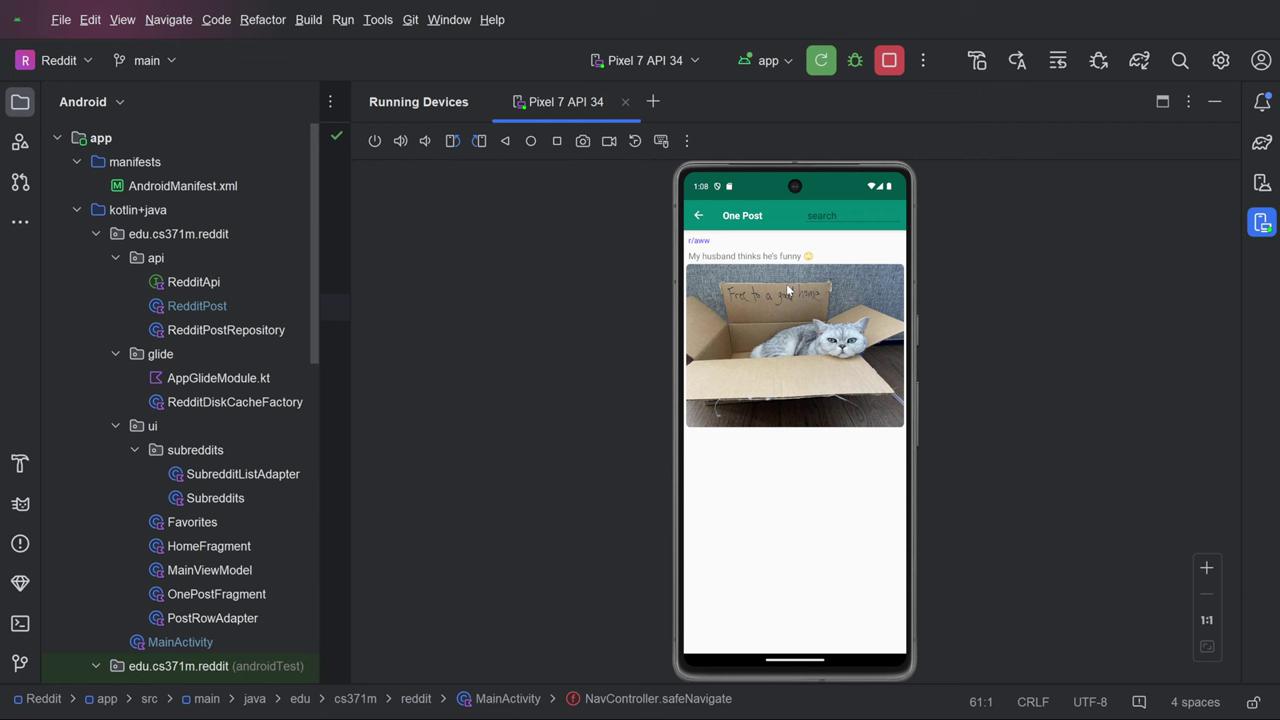
click(698, 218)
View the single-post pages of the bobcat in the kitchen and Great Dane posts further down, returning to the feed each time.
scroll(813, 417, down, 3)
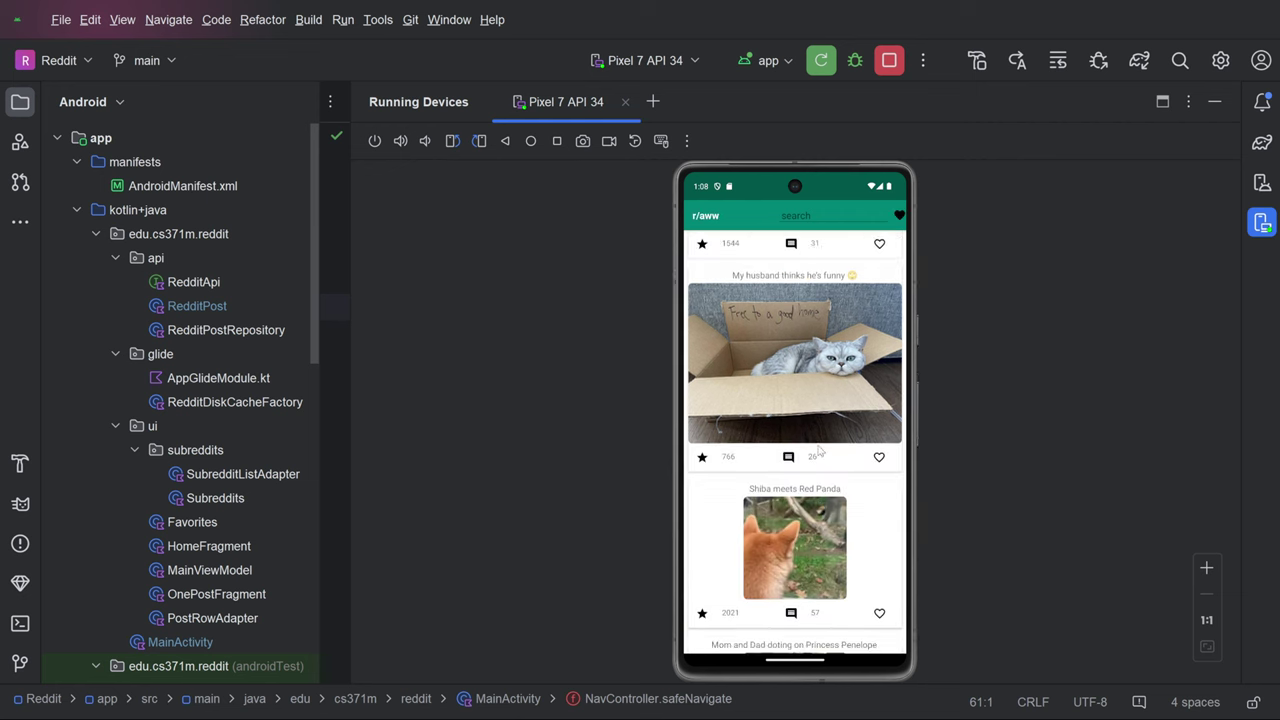
scroll(818, 520, down, 10)
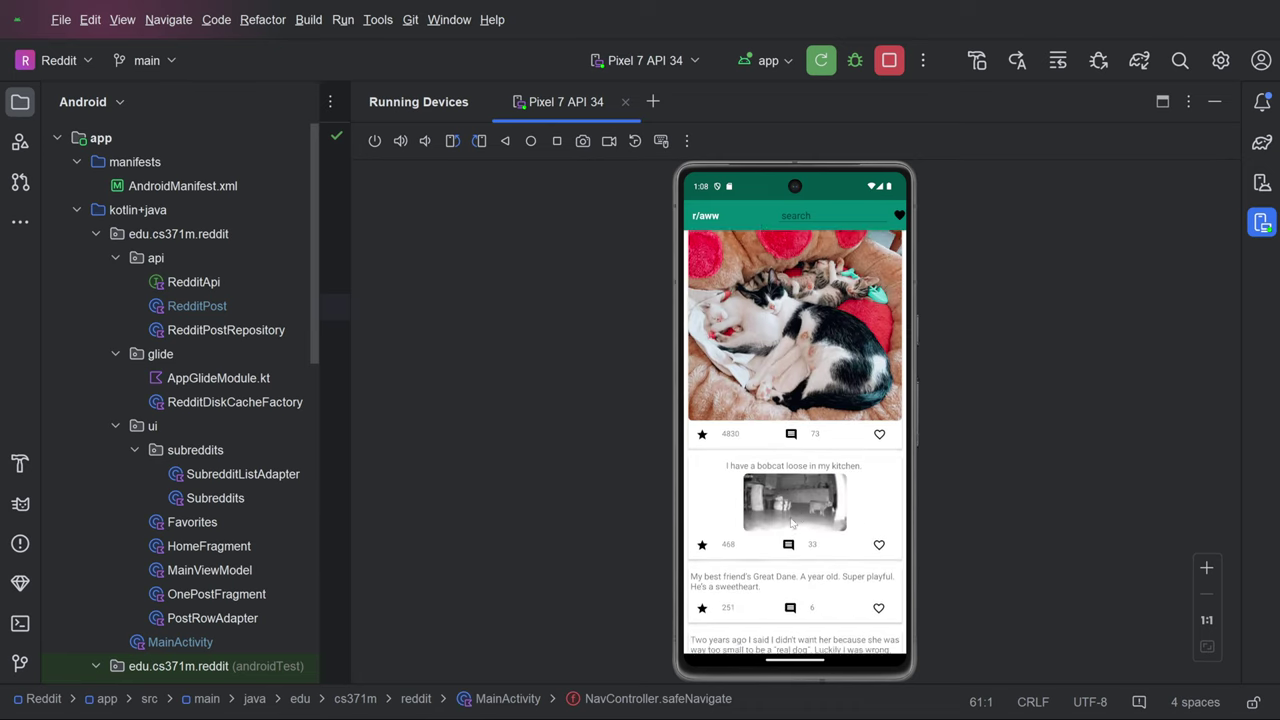
click(789, 328)
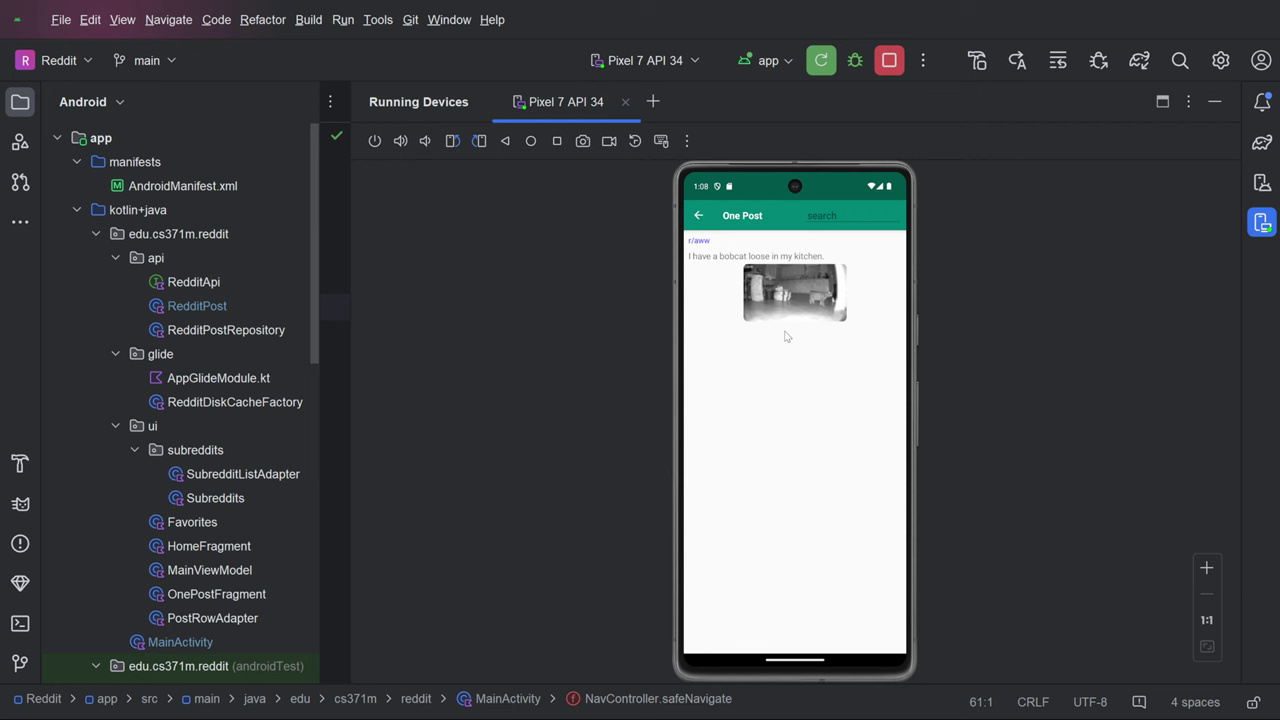
click(701, 219)
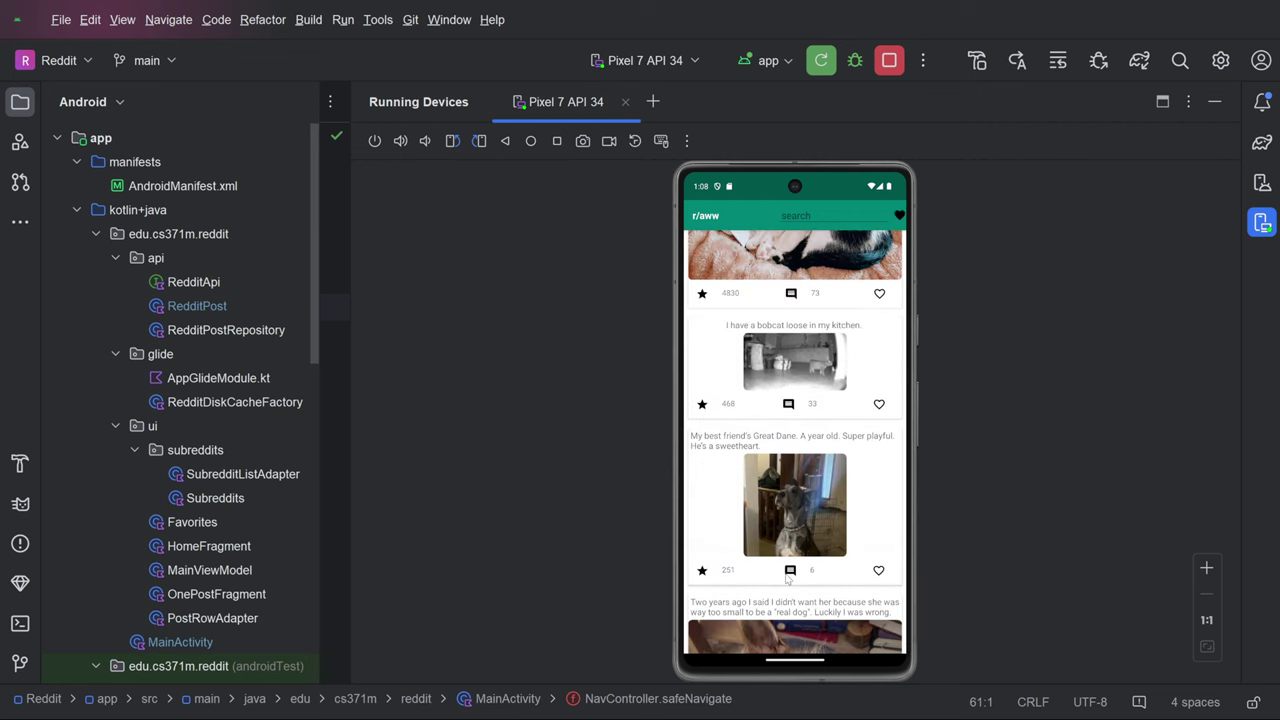
click(738, 372)
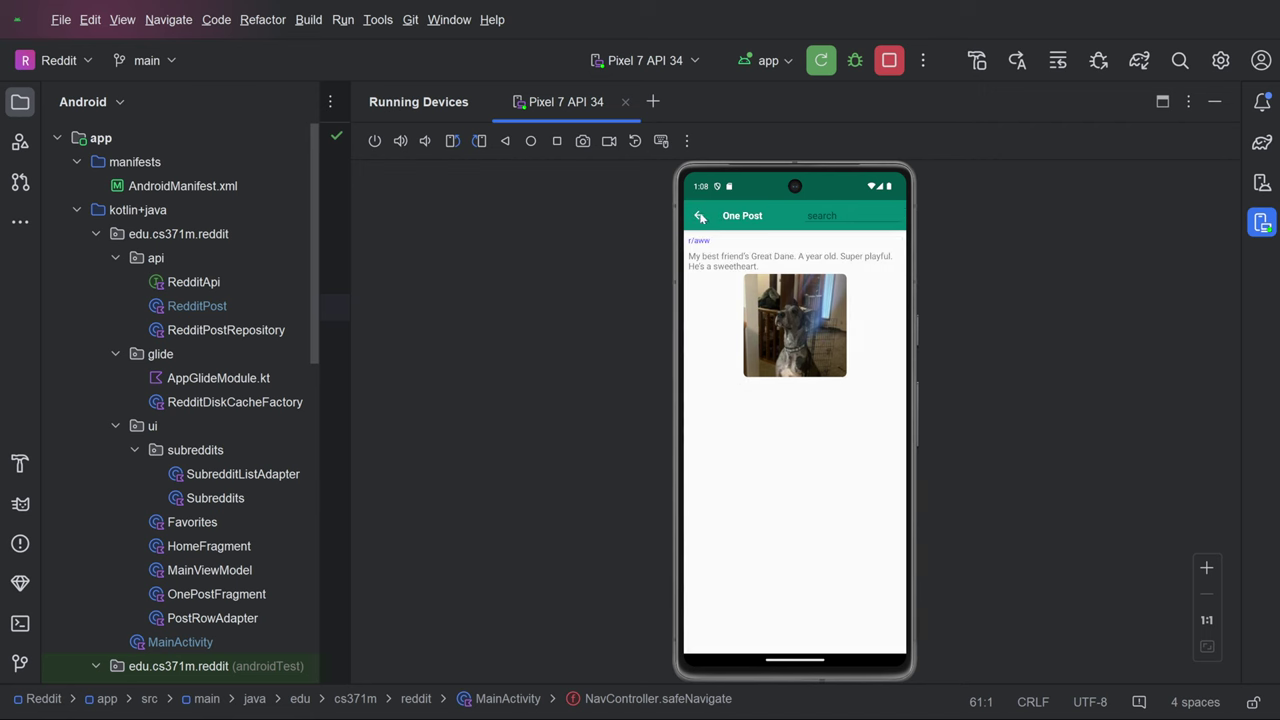
click(701, 218)
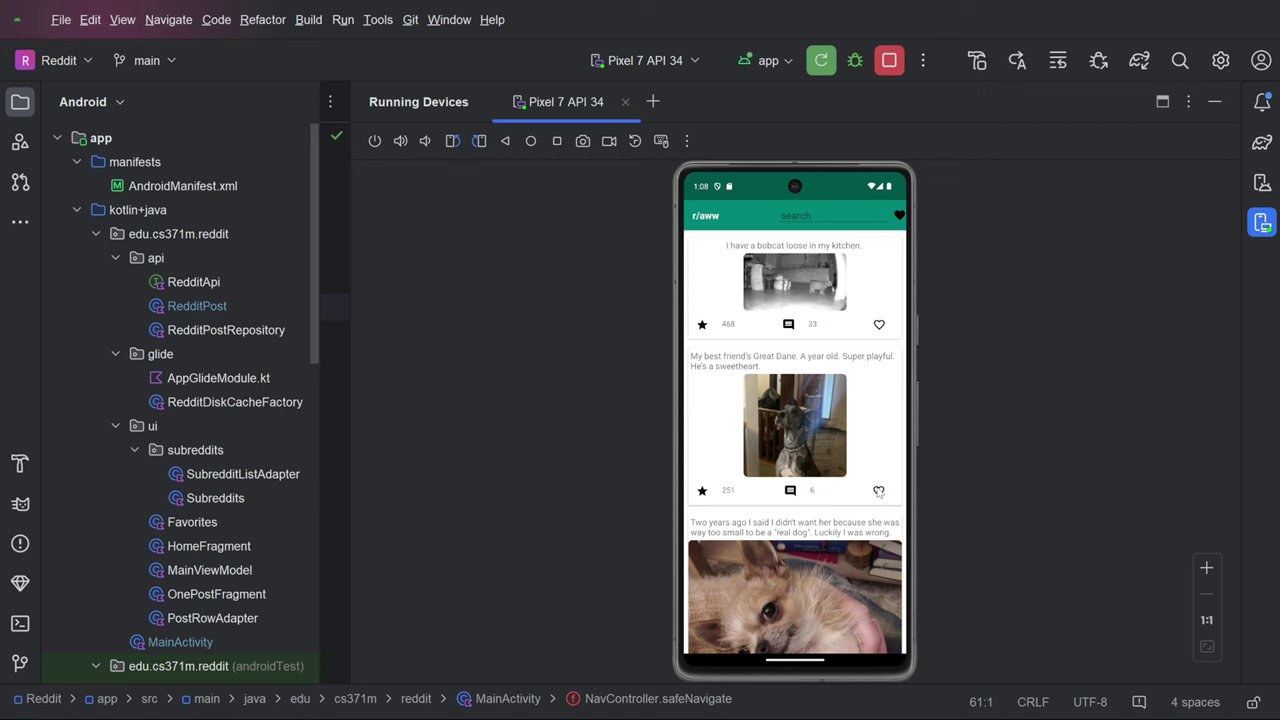
Mark the Great Dane, bobcat and happy cat family posts as favorites in the r/aww feed.
click(879, 491)
click(879, 326)
drag(850, 362, 850, 517)
click(880, 366)
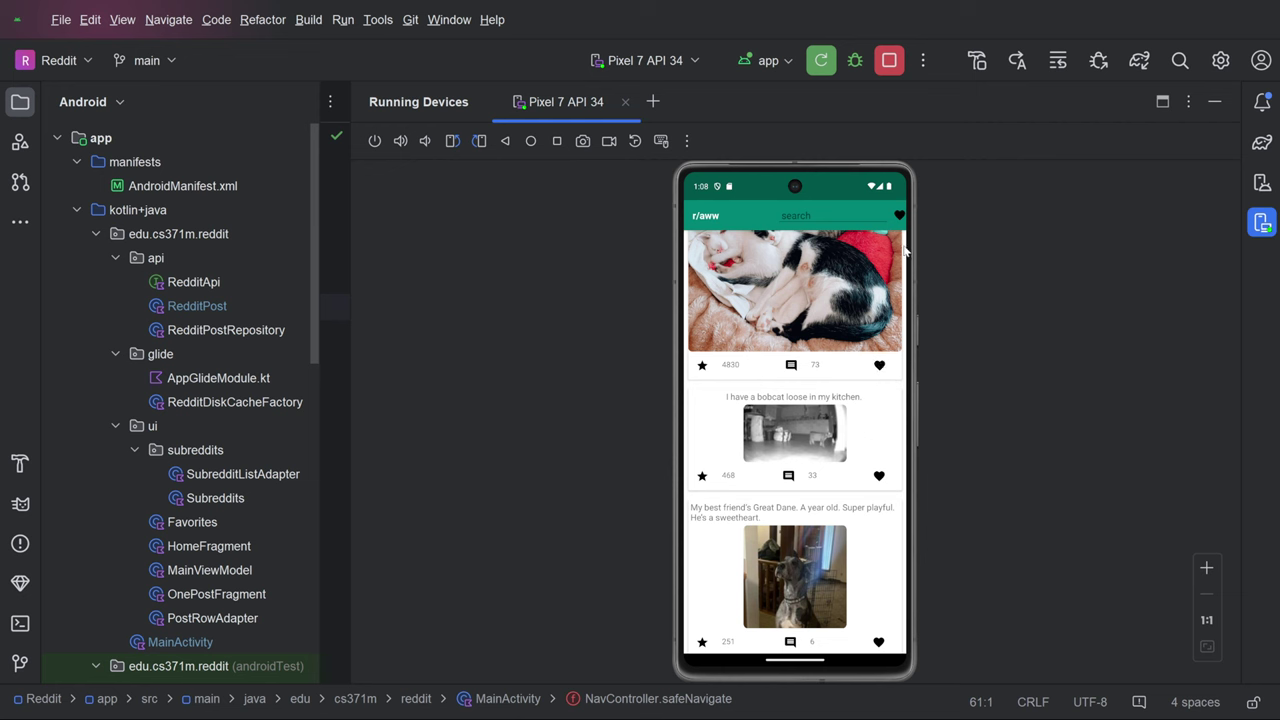
Remove the Great Dane post within the Favorites list, recheck the list from the feed, and return to r/aww.
click(900, 216)
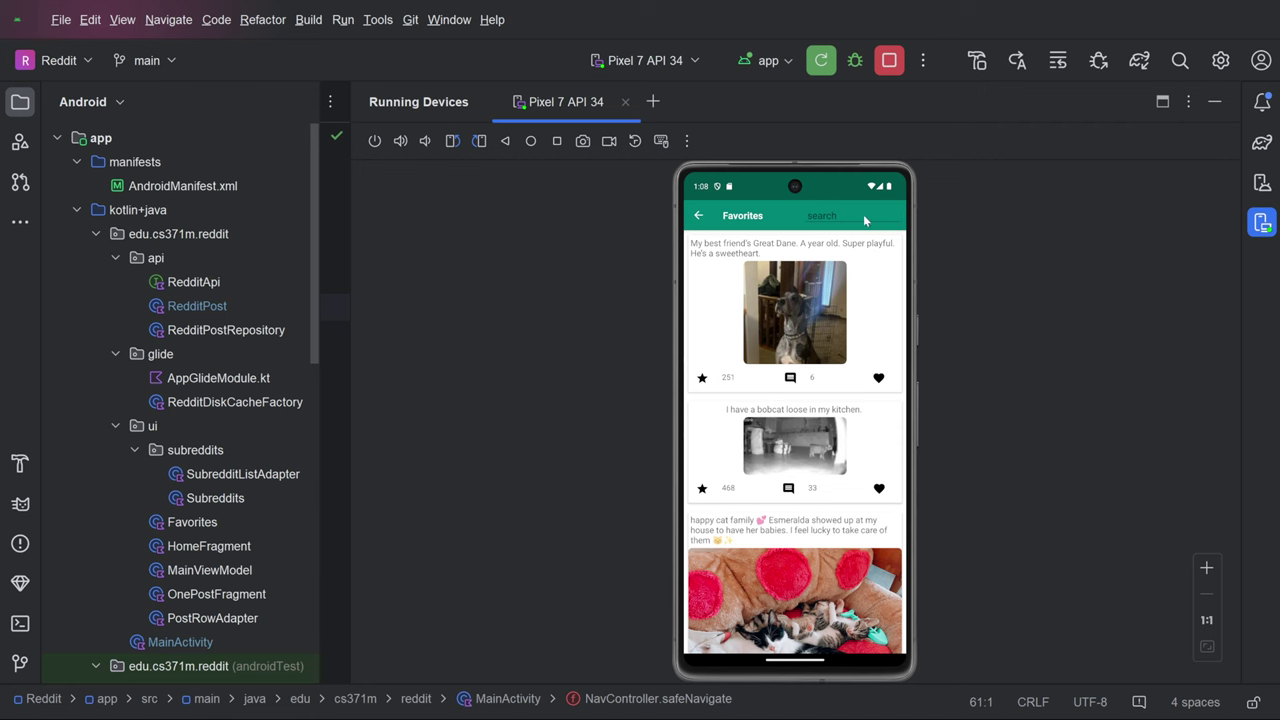
click(879, 380)
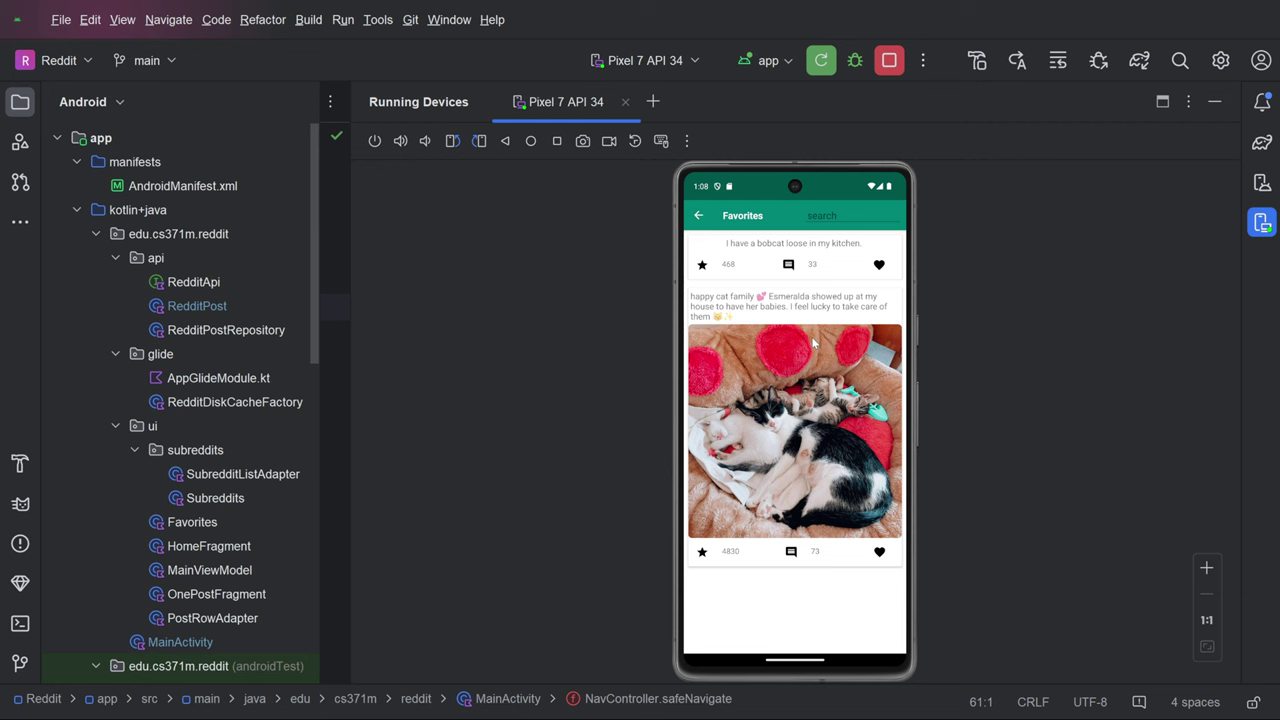
click(699, 218)
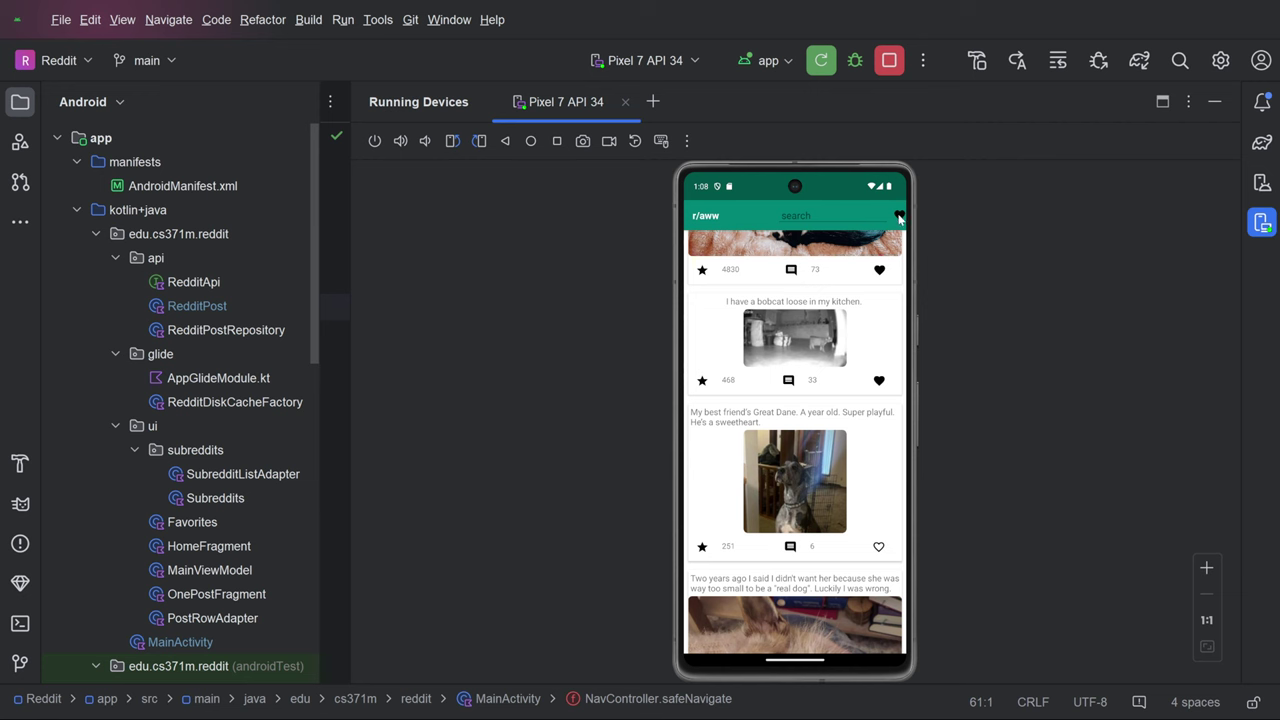
click(899, 218)
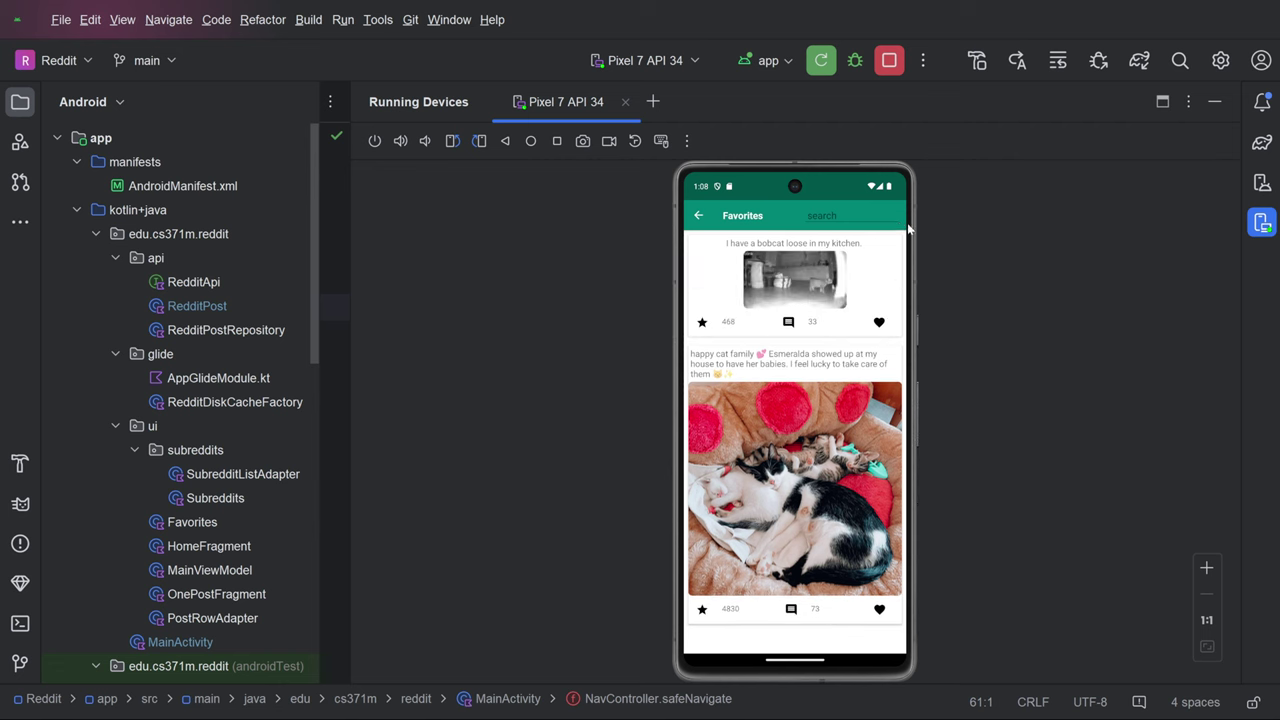
click(703, 219)
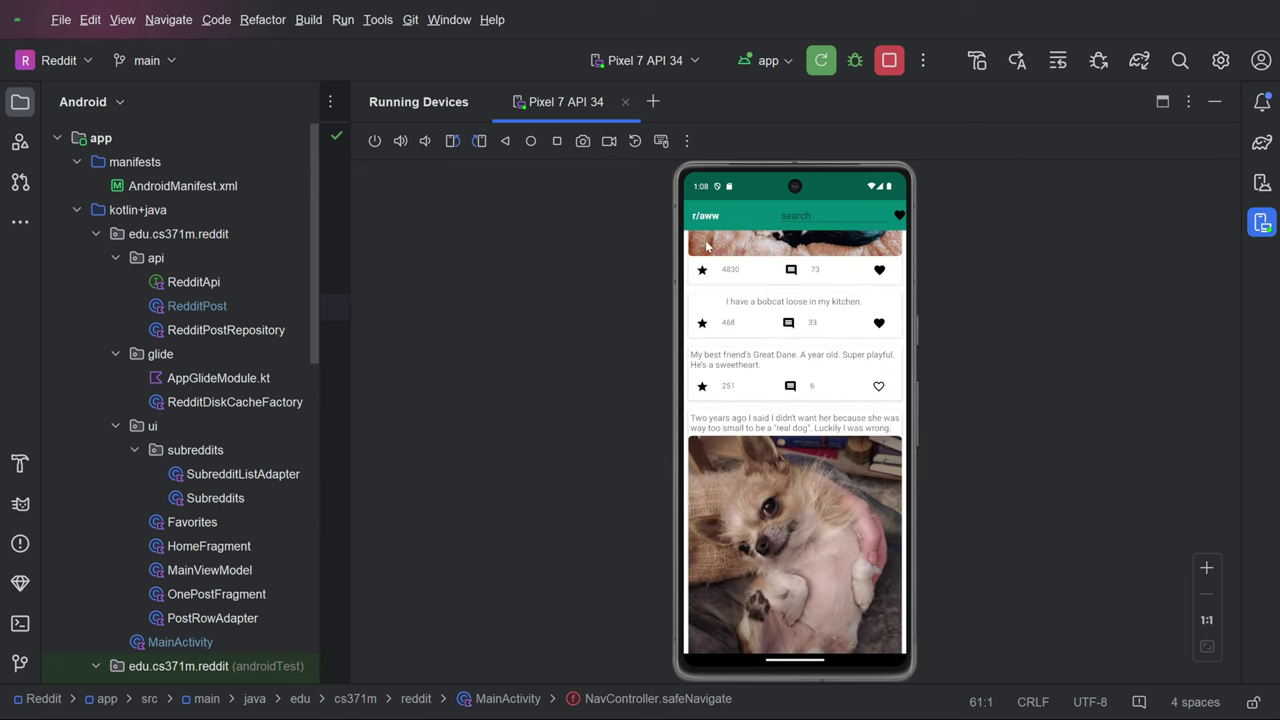
Reopen the Great Dane and bobcat posts from the feed to check their single-post pages, returning after each.
click(818, 413)
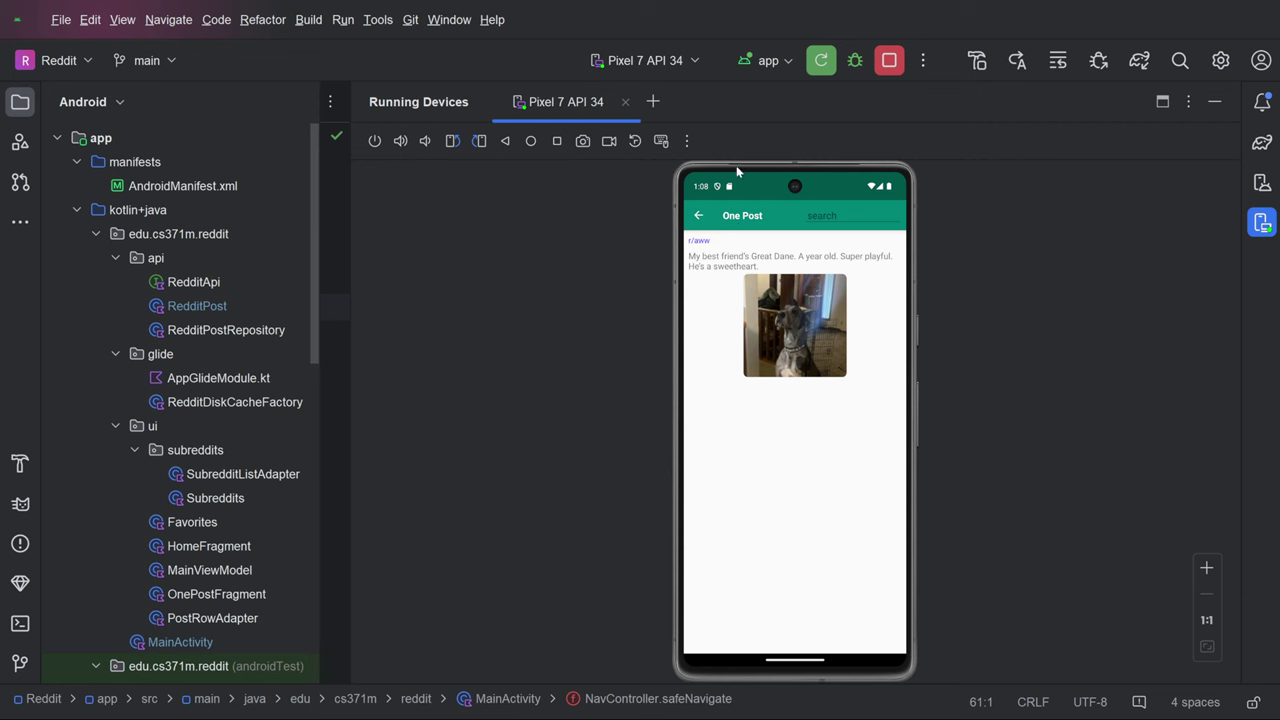
click(700, 218)
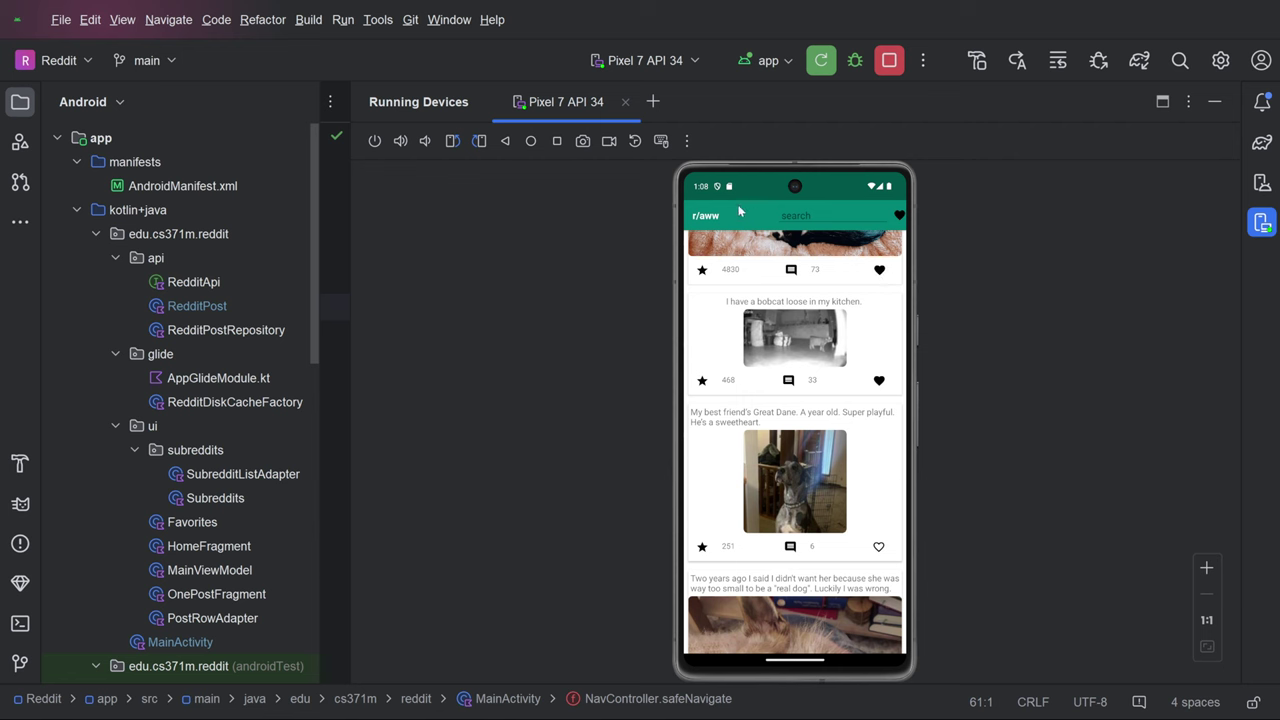
drag(835, 332, 812, 490)
click(812, 490)
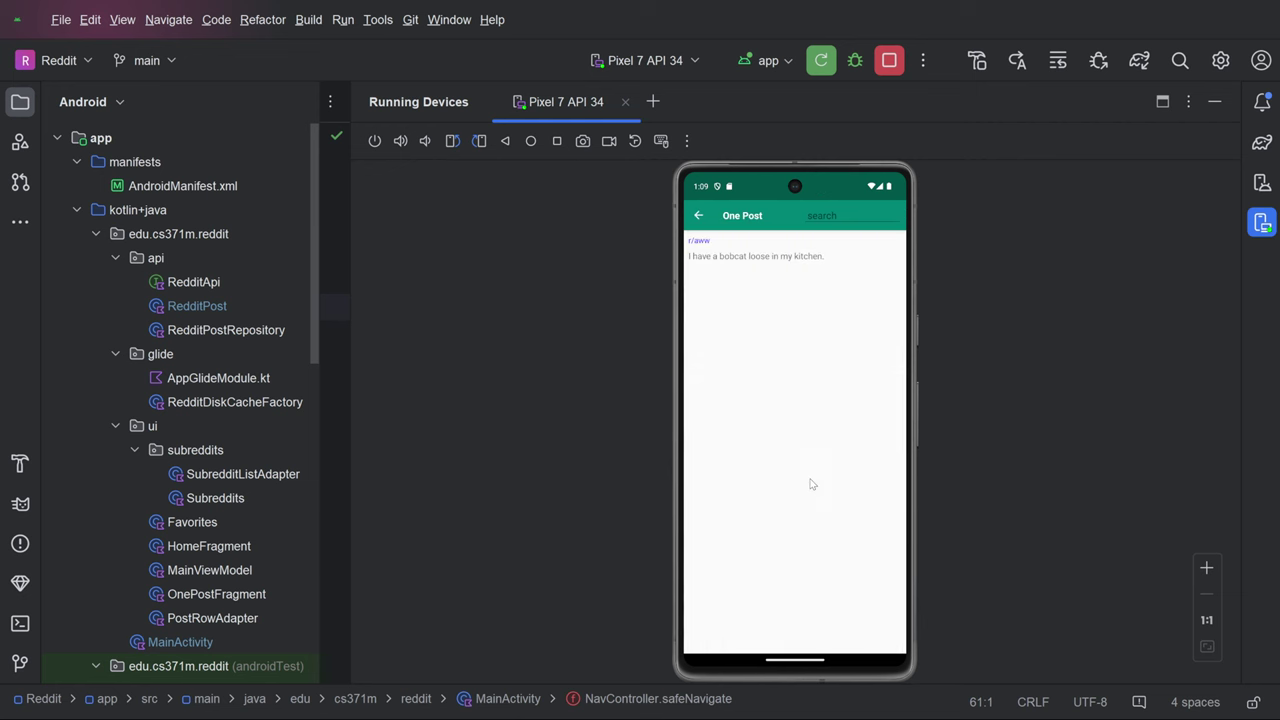
click(700, 219)
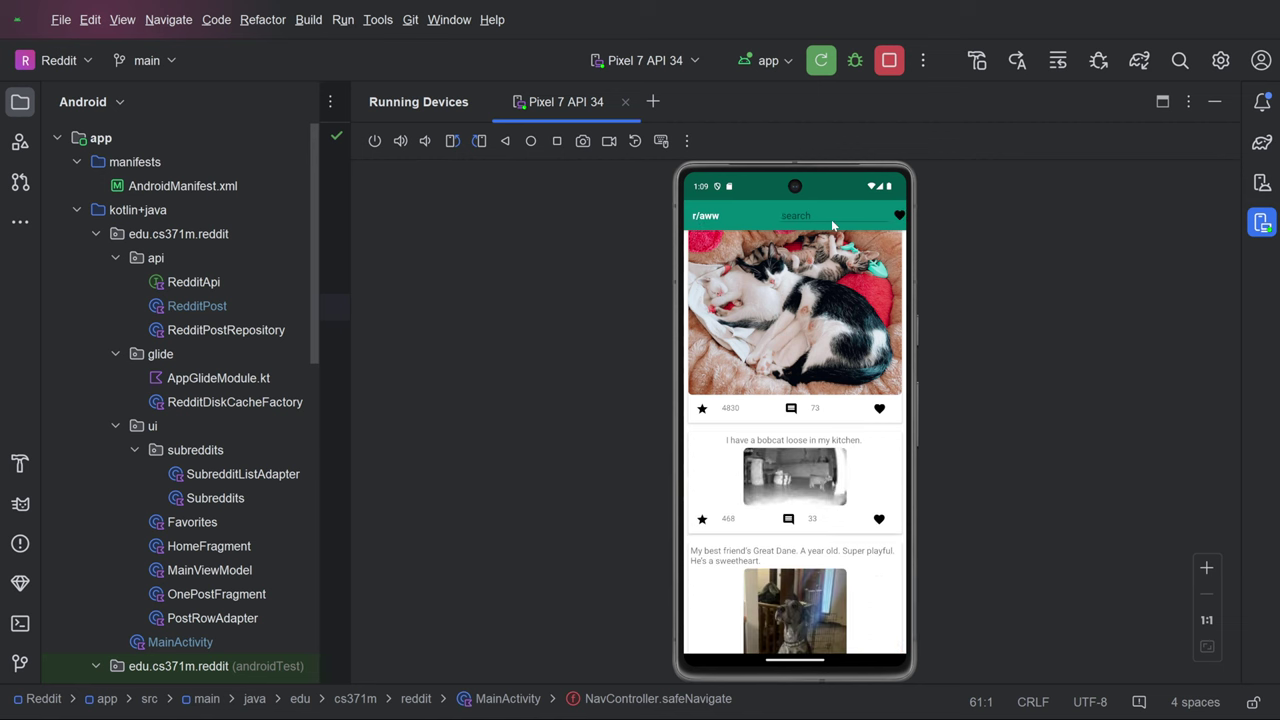
Switch the feed from r/aww to the funny subreddit through the Subreddits list and view its posts.
click(714, 221)
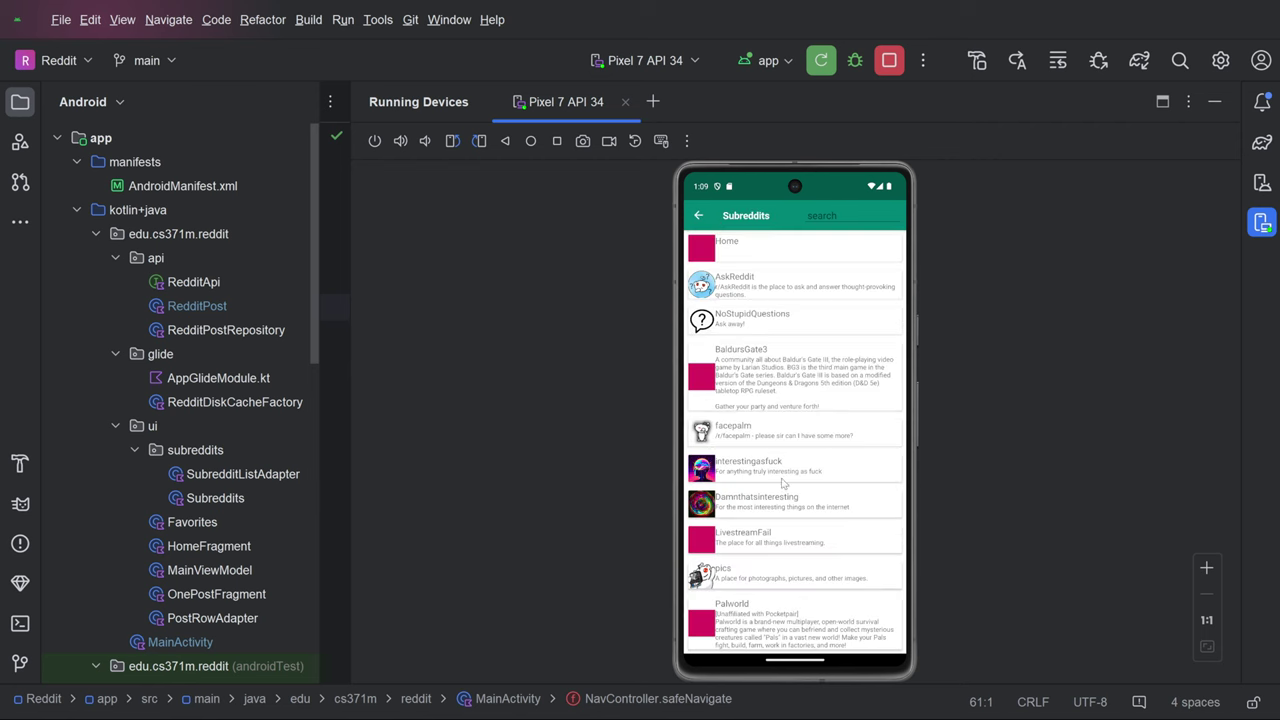
scroll(785, 484, down, 3)
scroll(781, 489, down, 3)
scroll(785, 389, down, 1)
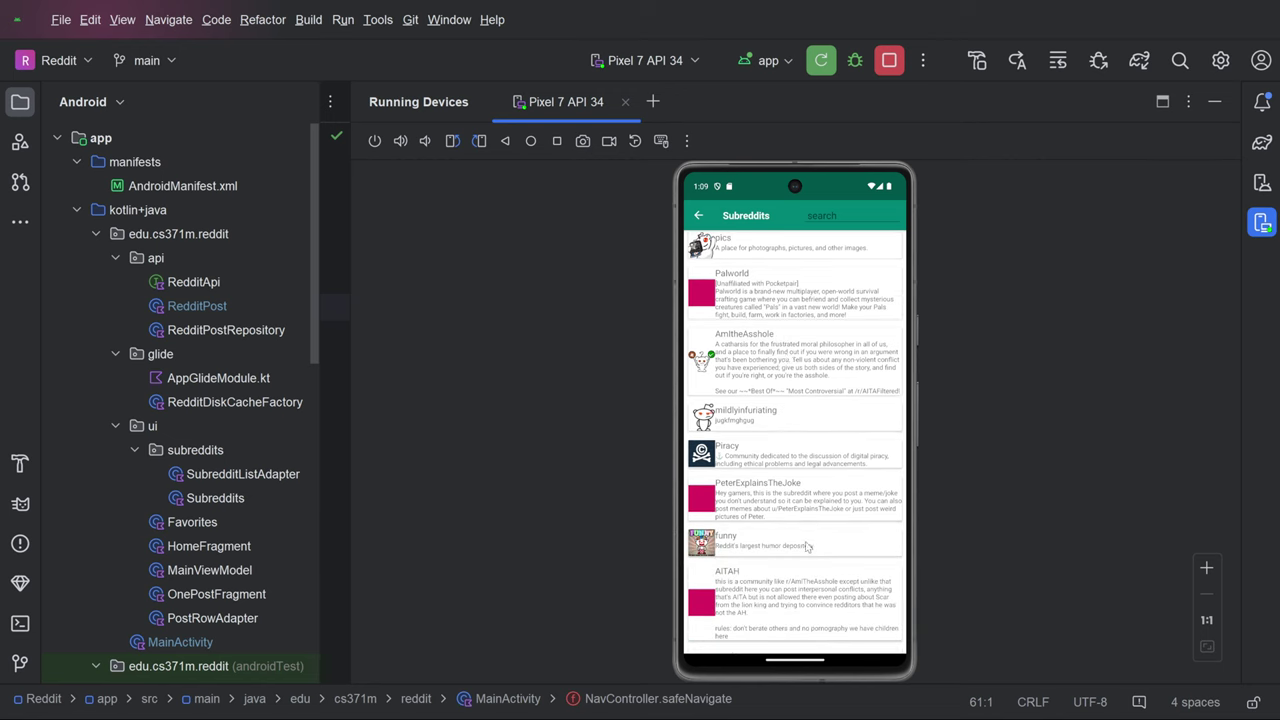
click(734, 541)
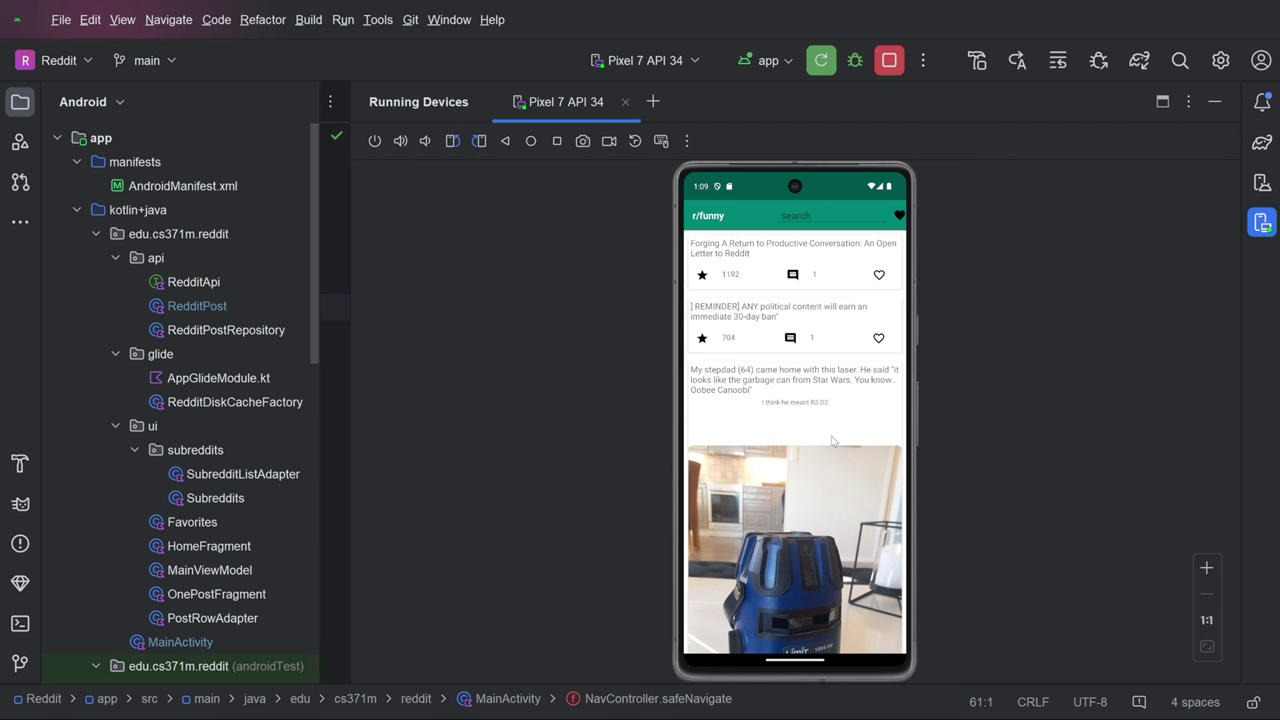
drag(829, 507, 812, 292)
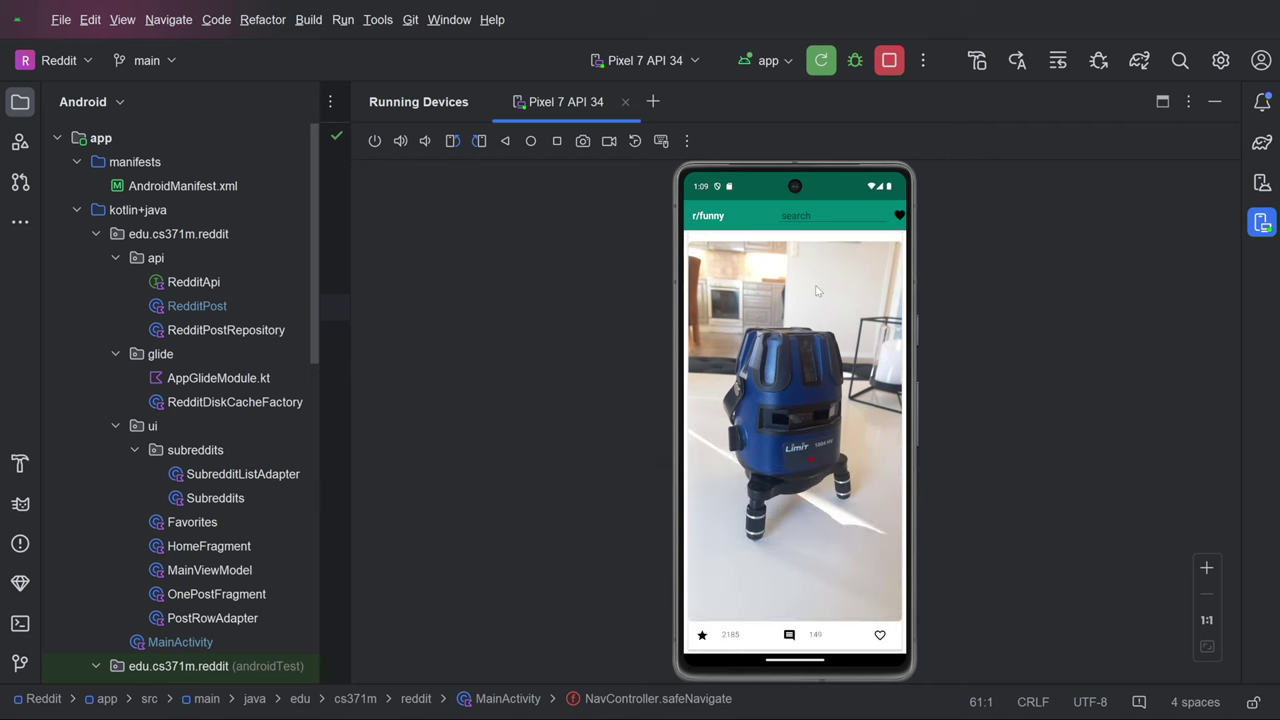
Open the PINGU post from the r/funny feed to check its single-post page, and return to the feed.
drag(814, 520, 811, 415)
scroll(811, 415, down, 2)
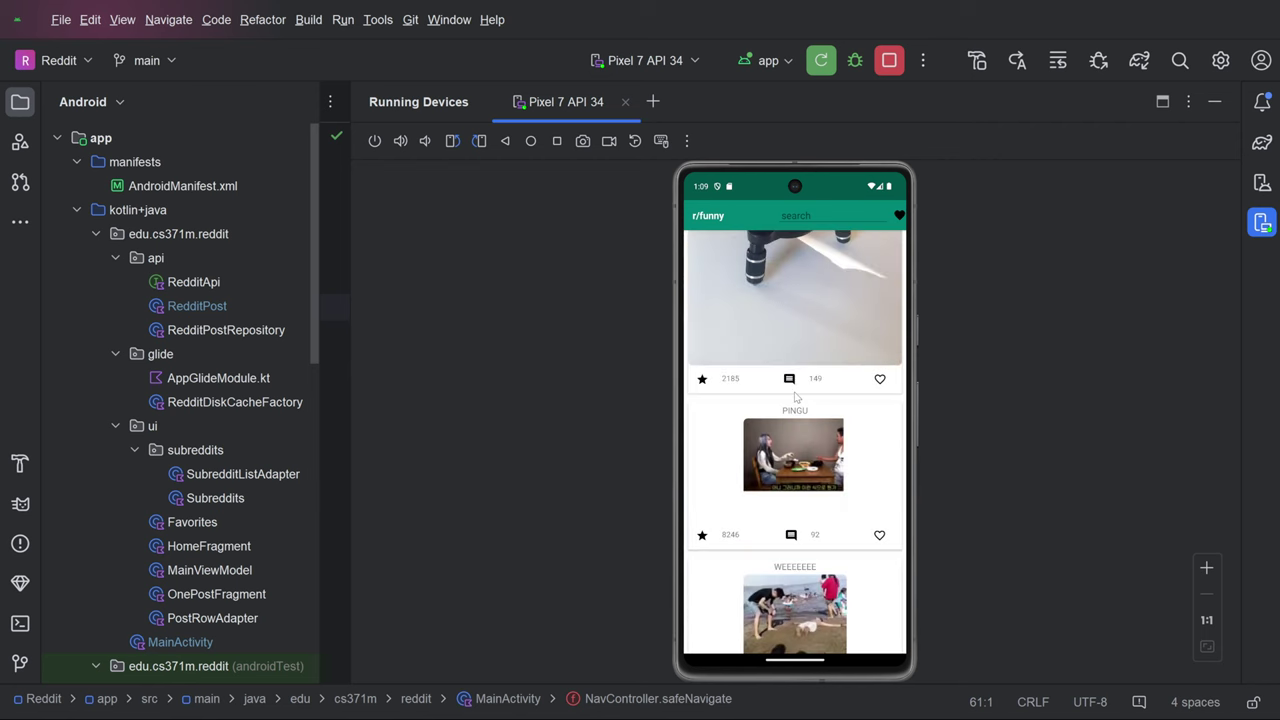
click(790, 476)
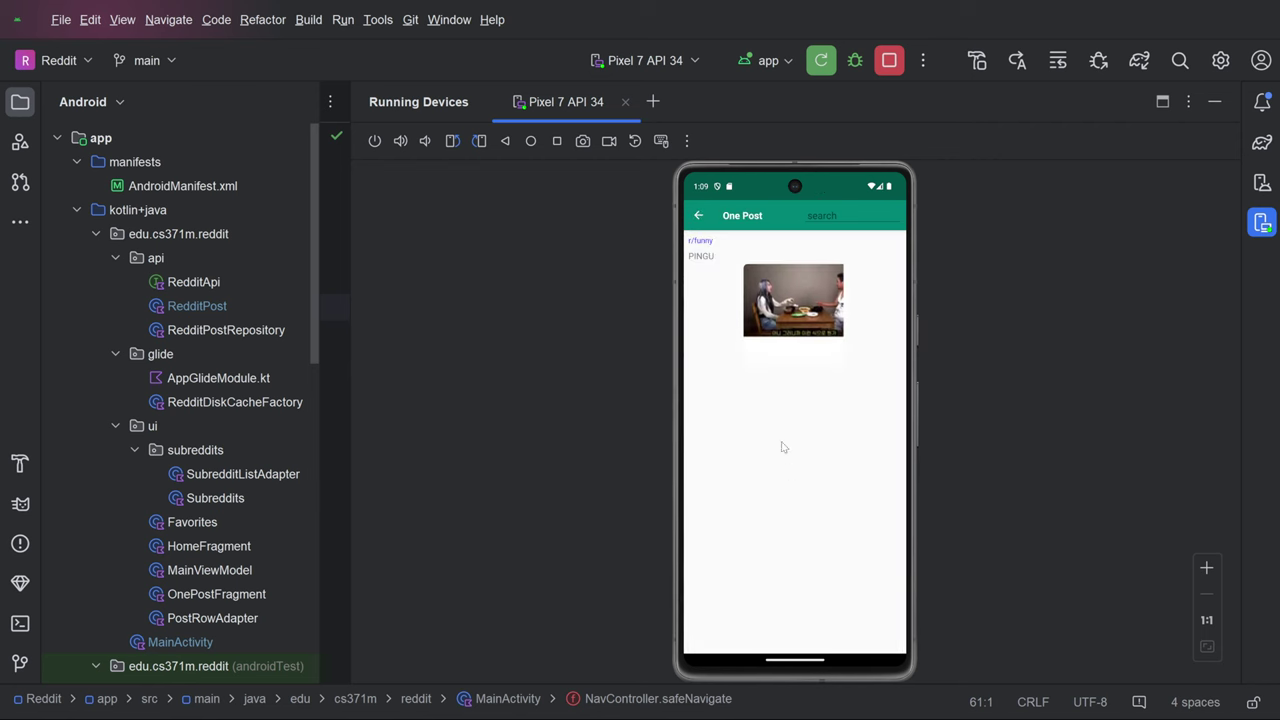
click(698, 218)
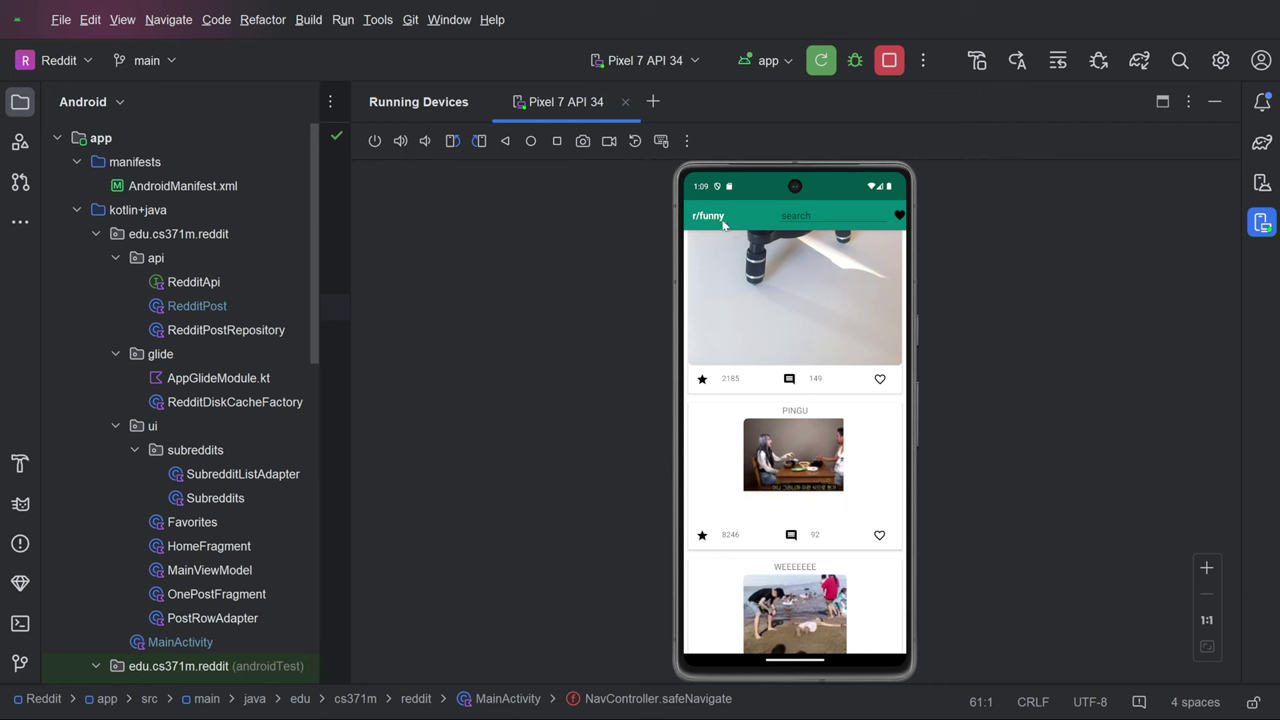
Browse the r/funny feed, open the Japanese sign language post to check its single-post page, and return to the feed.
drag(791, 554, 812, 330)
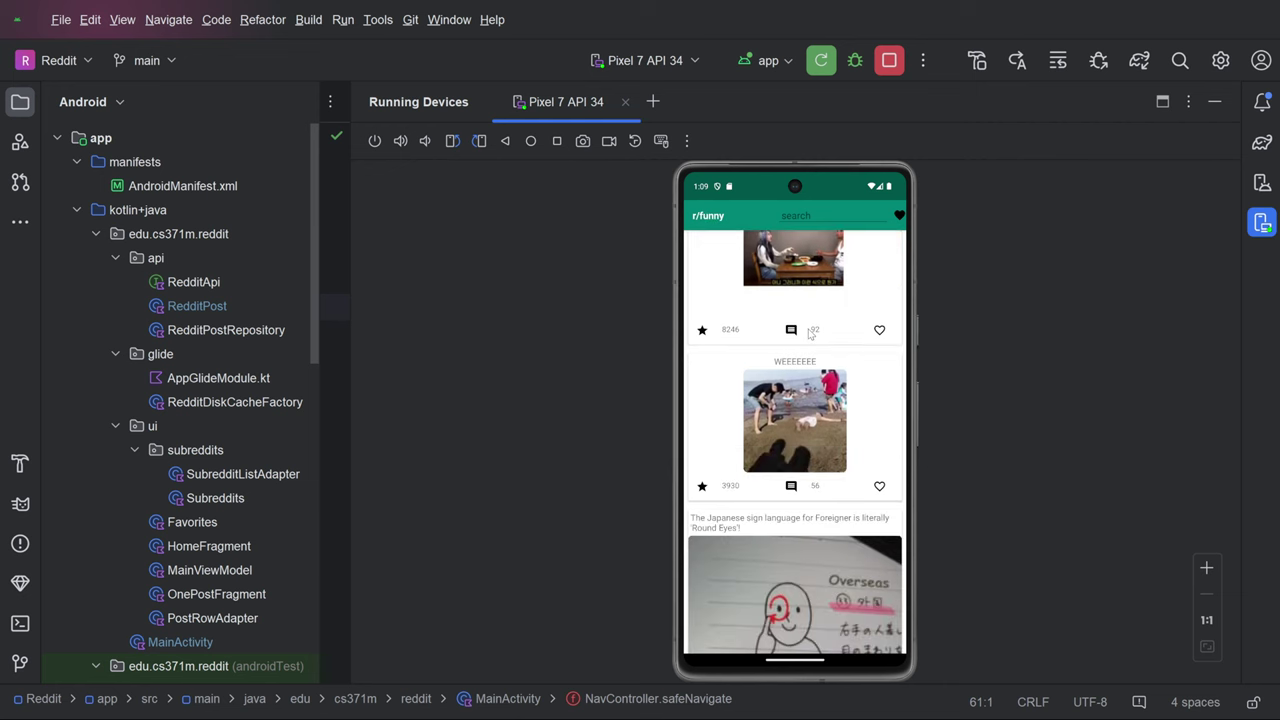
drag(821, 283, 811, 397)
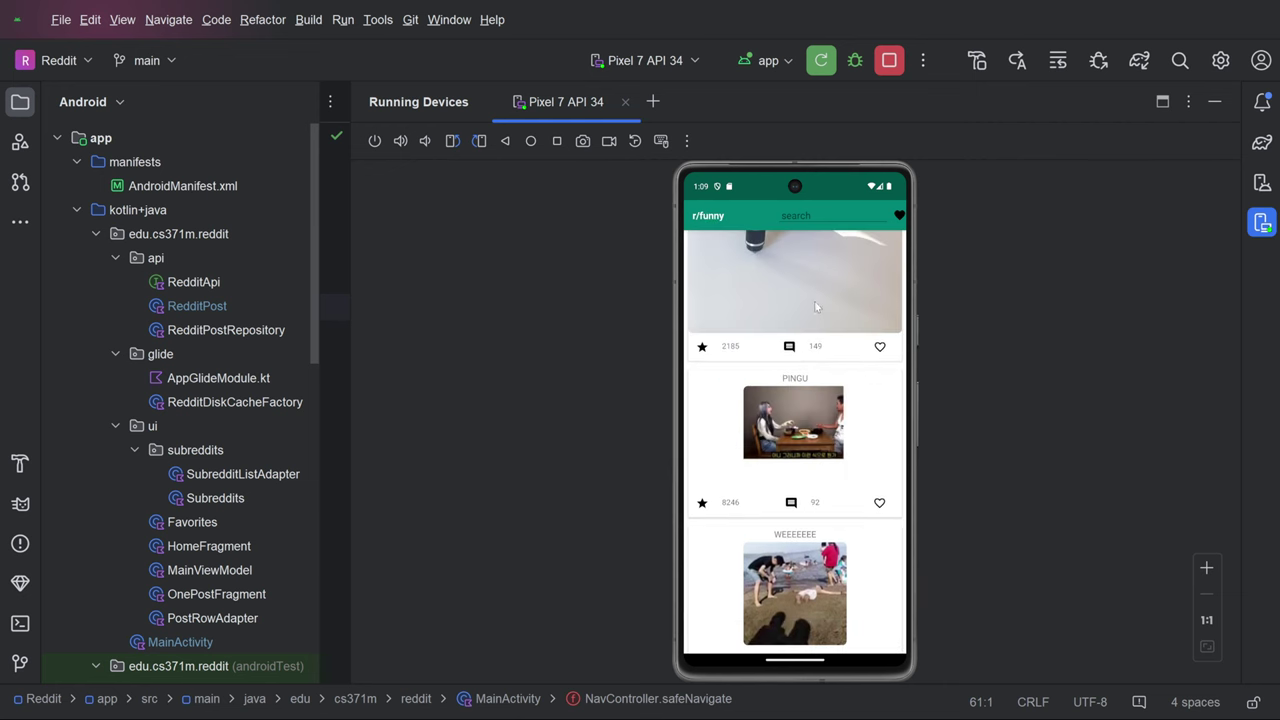
drag(819, 307, 816, 514)
drag(803, 363, 804, 471)
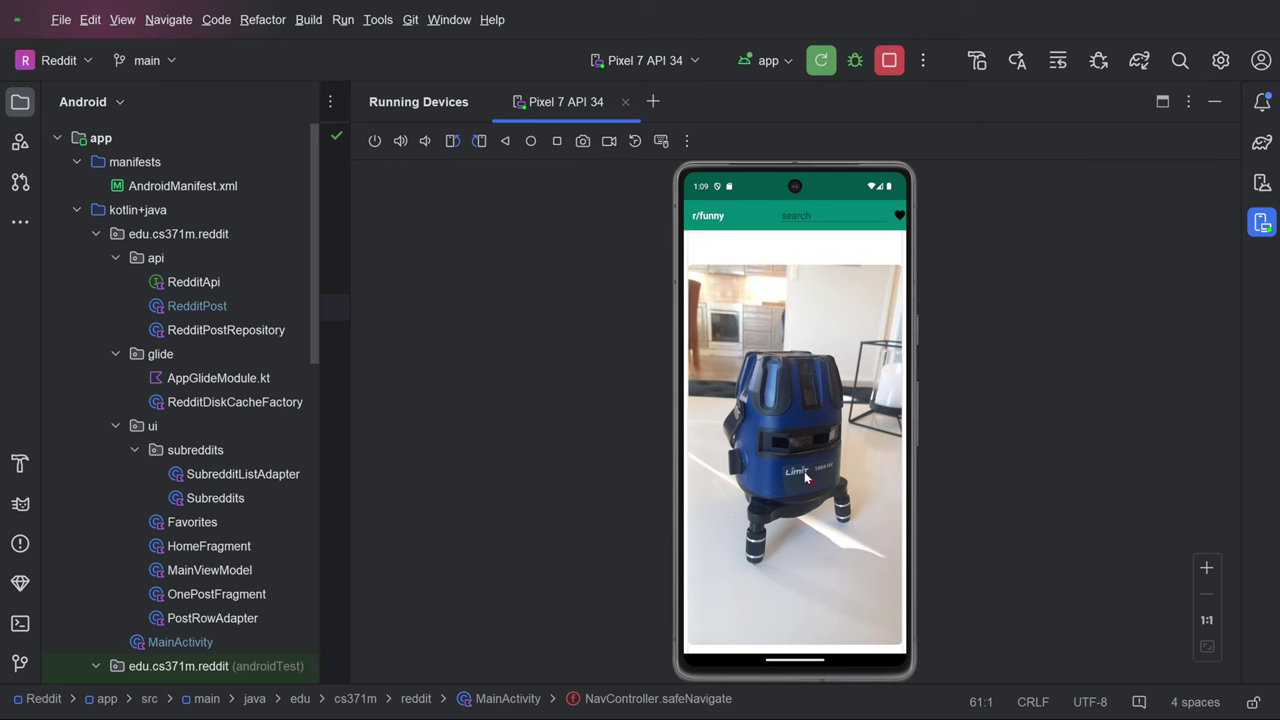
scroll(804, 471, down, 2)
drag(826, 530, 805, 290)
drag(790, 365, 787, 476)
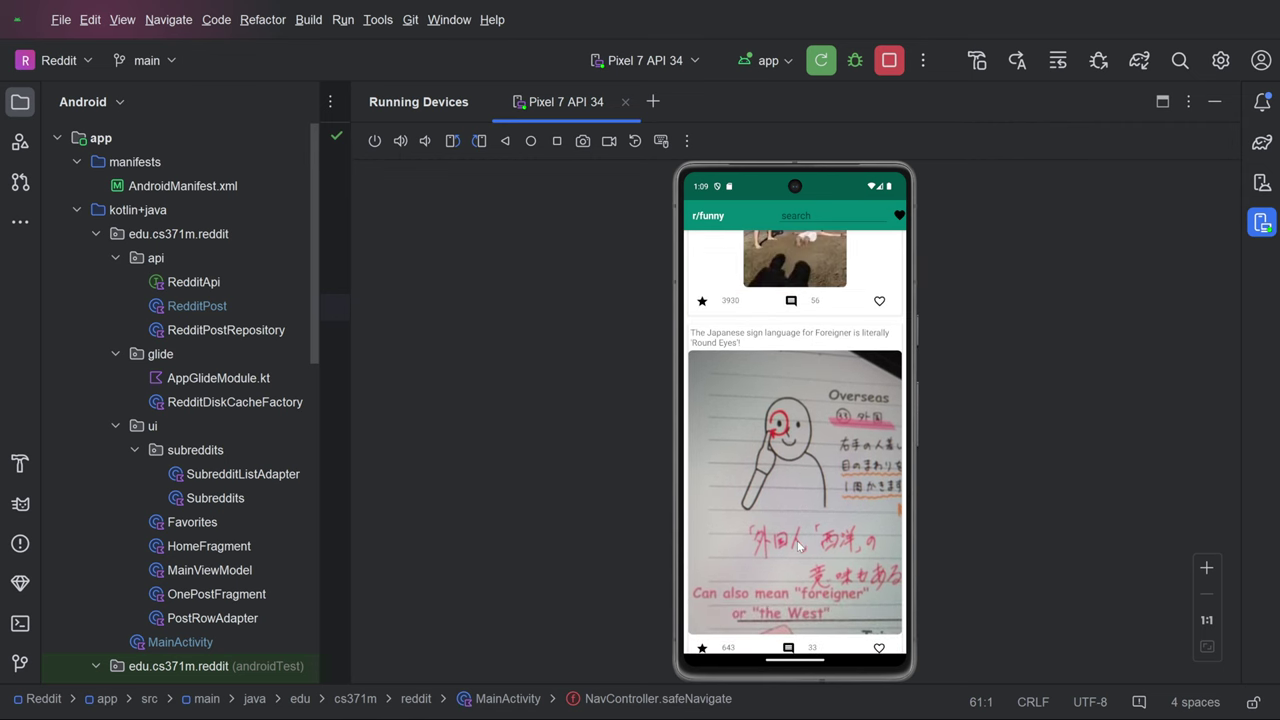
click(786, 341)
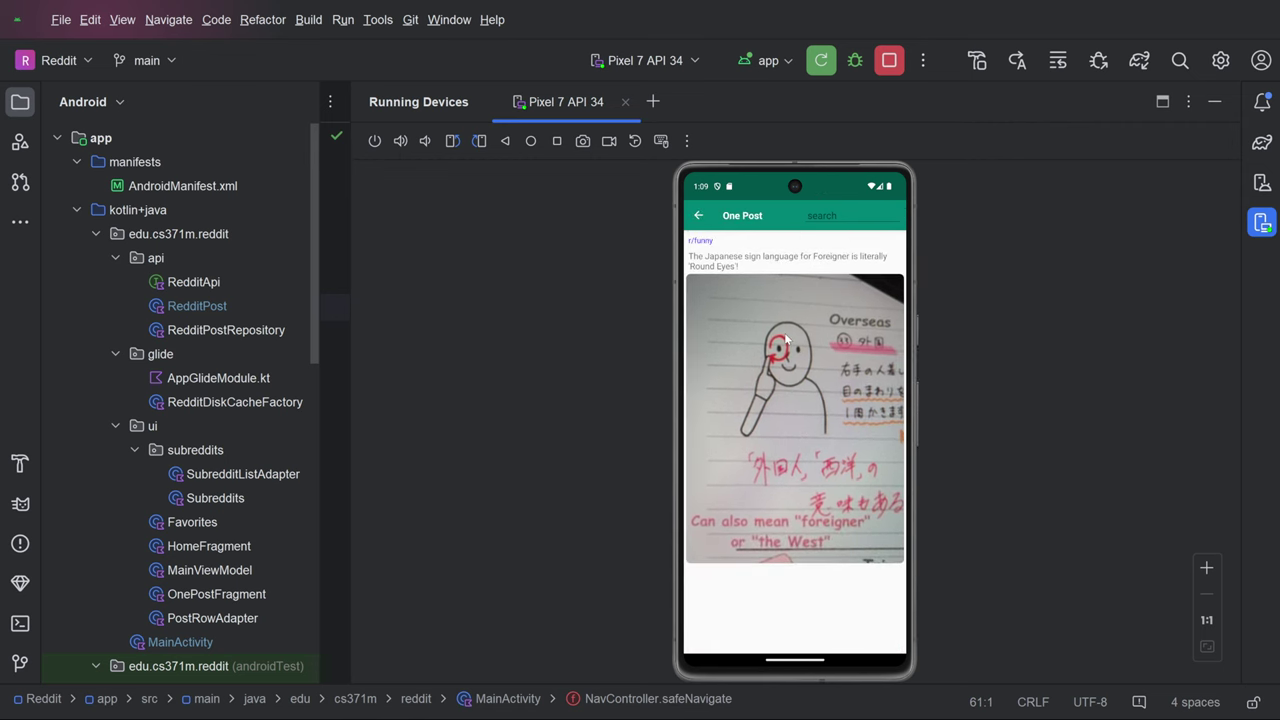
click(700, 217)
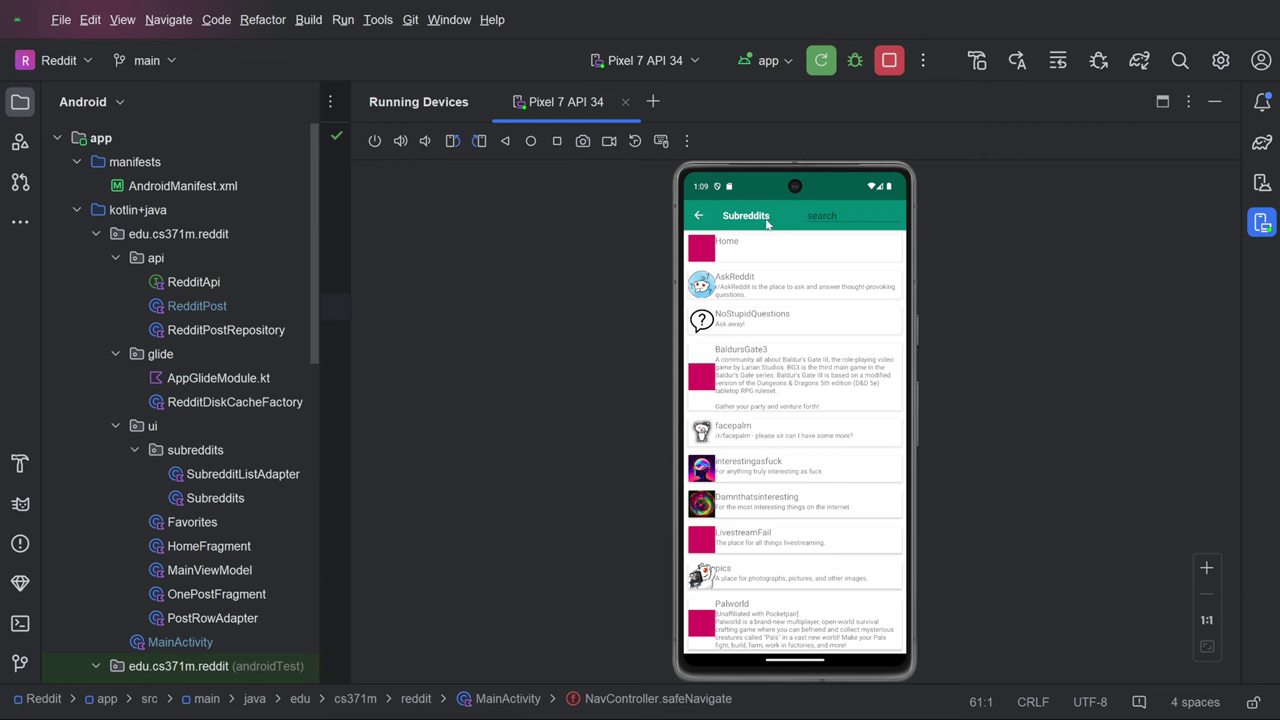
Reopen the Subreddits list from the feed, look through its entries down to movies, and return to r/funny without switching.
click(699, 217)
click(716, 218)
scroll(790, 500, down, 3)
scroll(785, 505, down, 5)
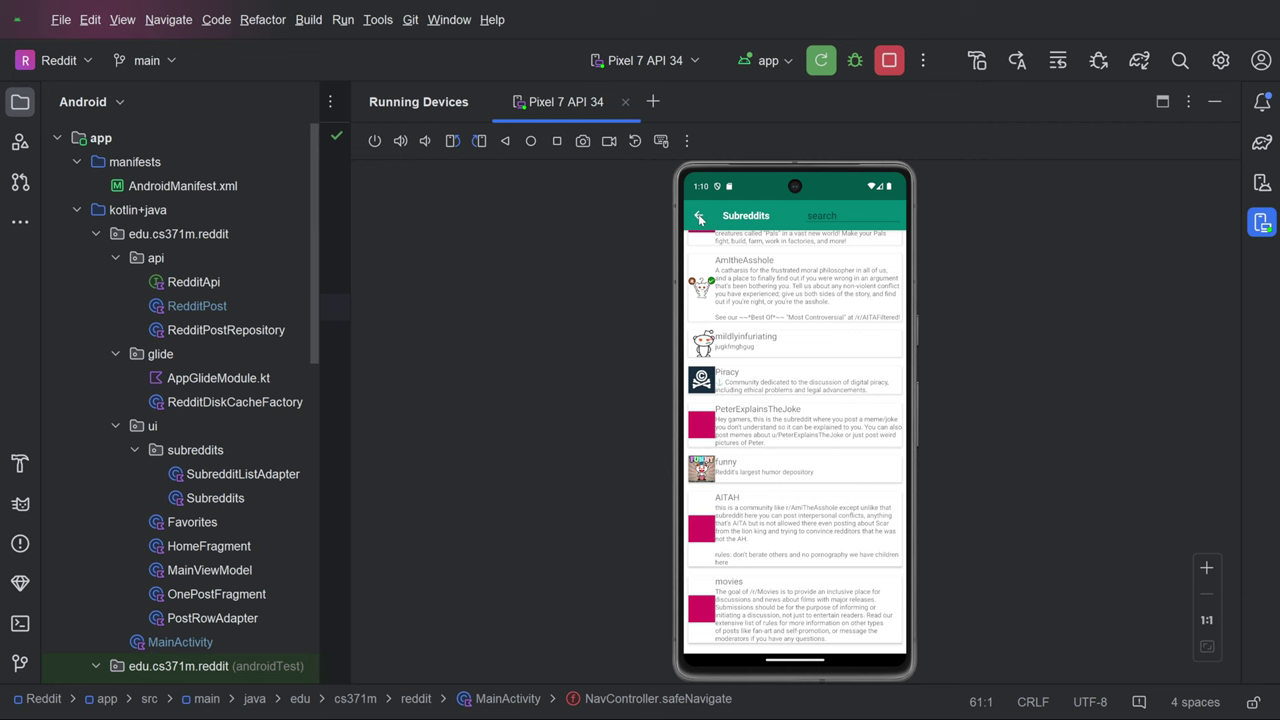
click(700, 218)
Open the "The sincerity in her eyes" and "Fast twitch muscles activated" posts to check their single-post pages, returning after each.
scroll(823, 490, down, 3)
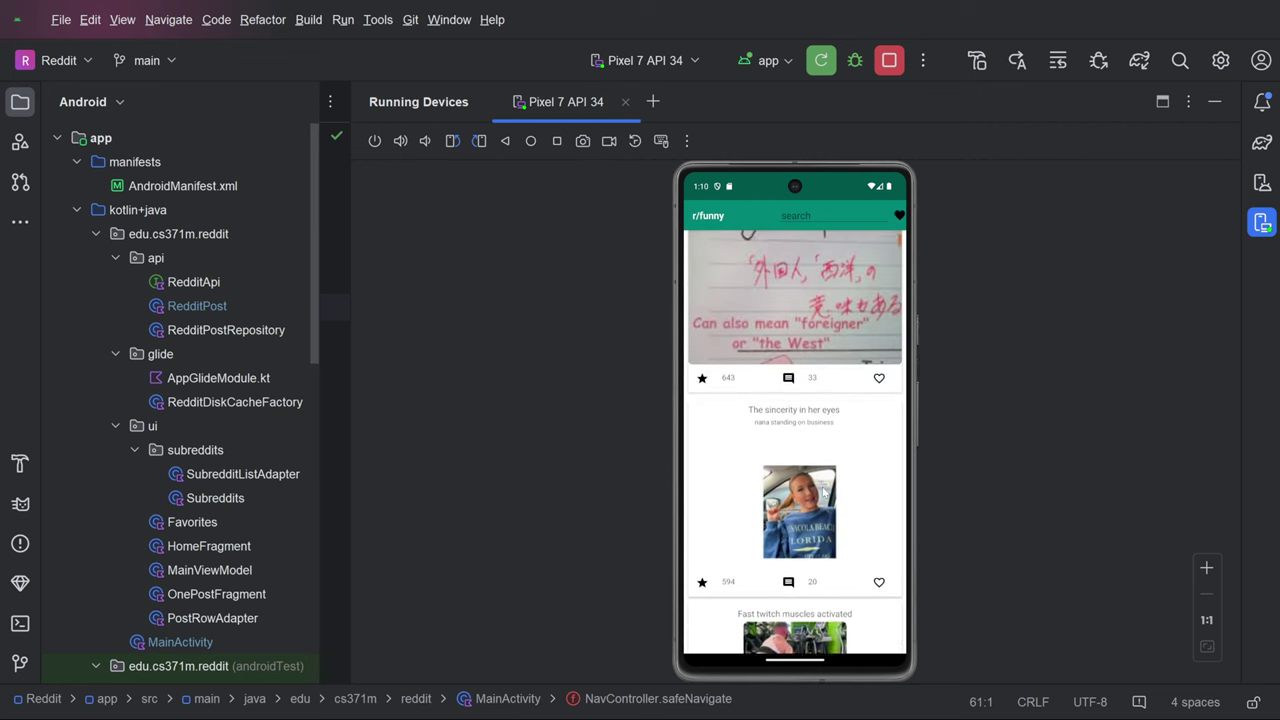
scroll(823, 490, down, 2)
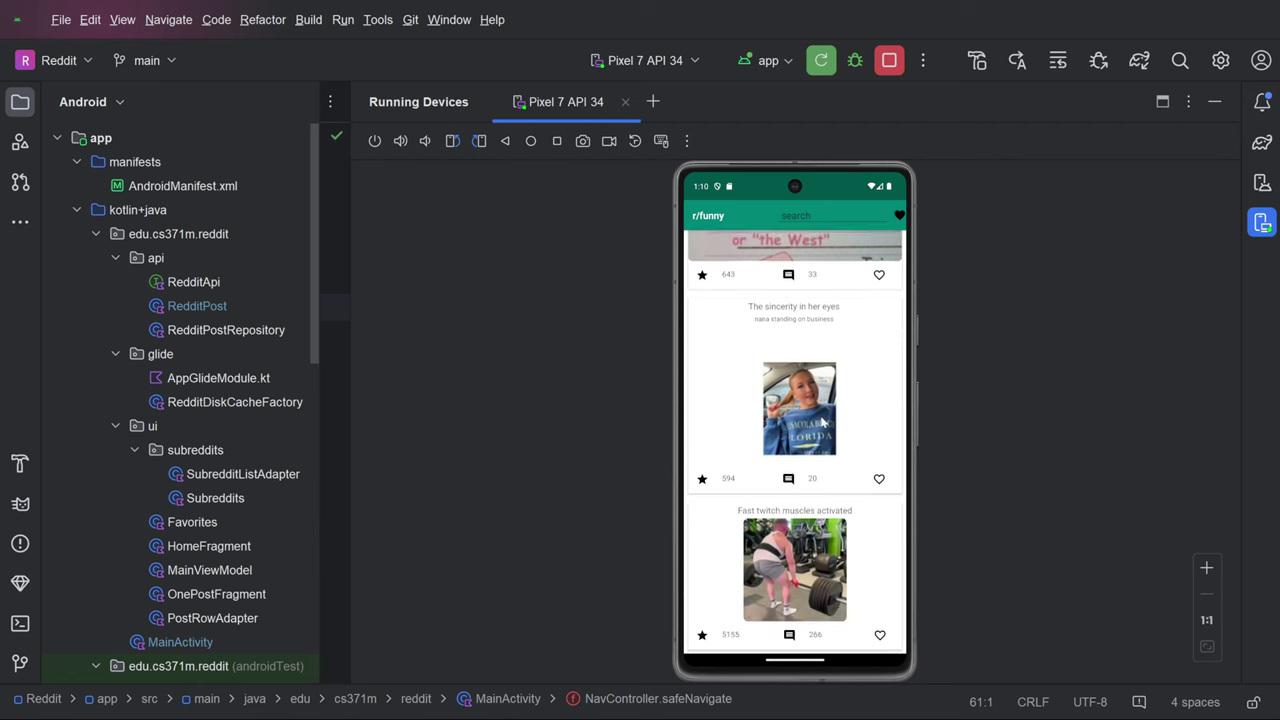
click(801, 311)
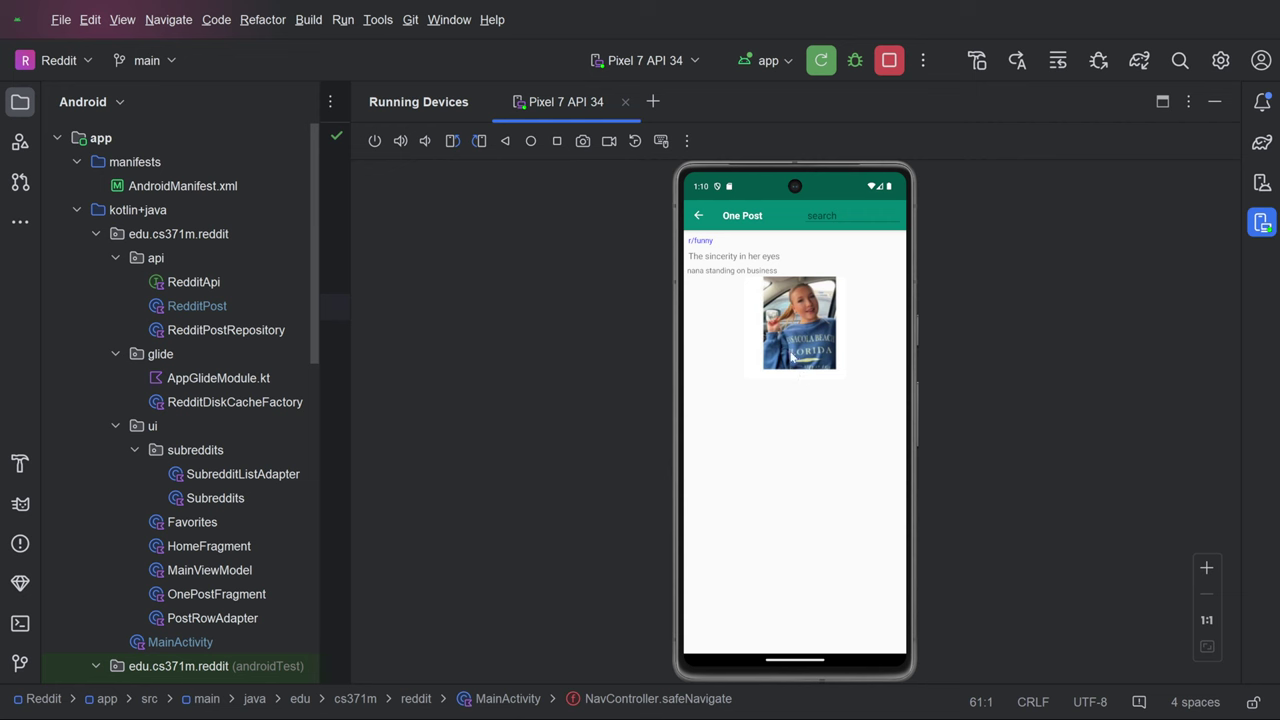
click(697, 218)
scroll(812, 370, down, 2)
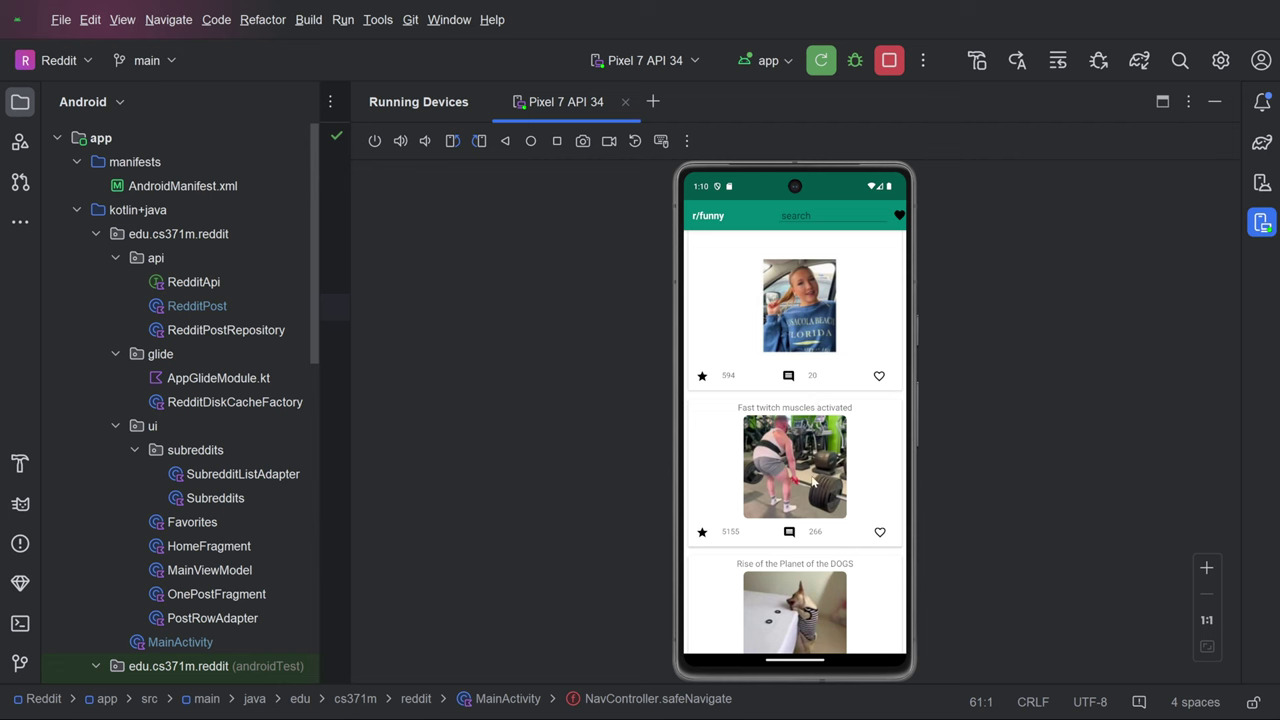
drag(816, 482, 816, 418)
click(805, 347)
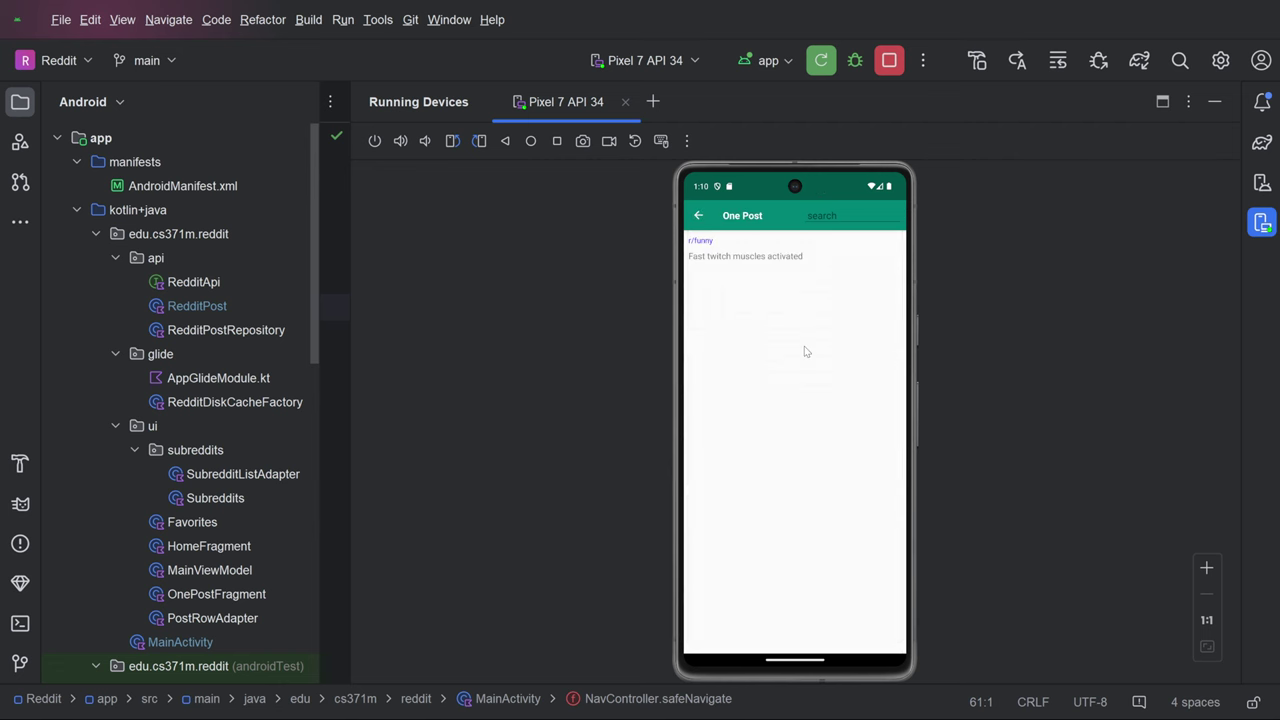
click(697, 219)
Search the r/funny feed for "bro", and shorten the term letter by letter until the search is cleared.
scroll(820, 453, down, 5)
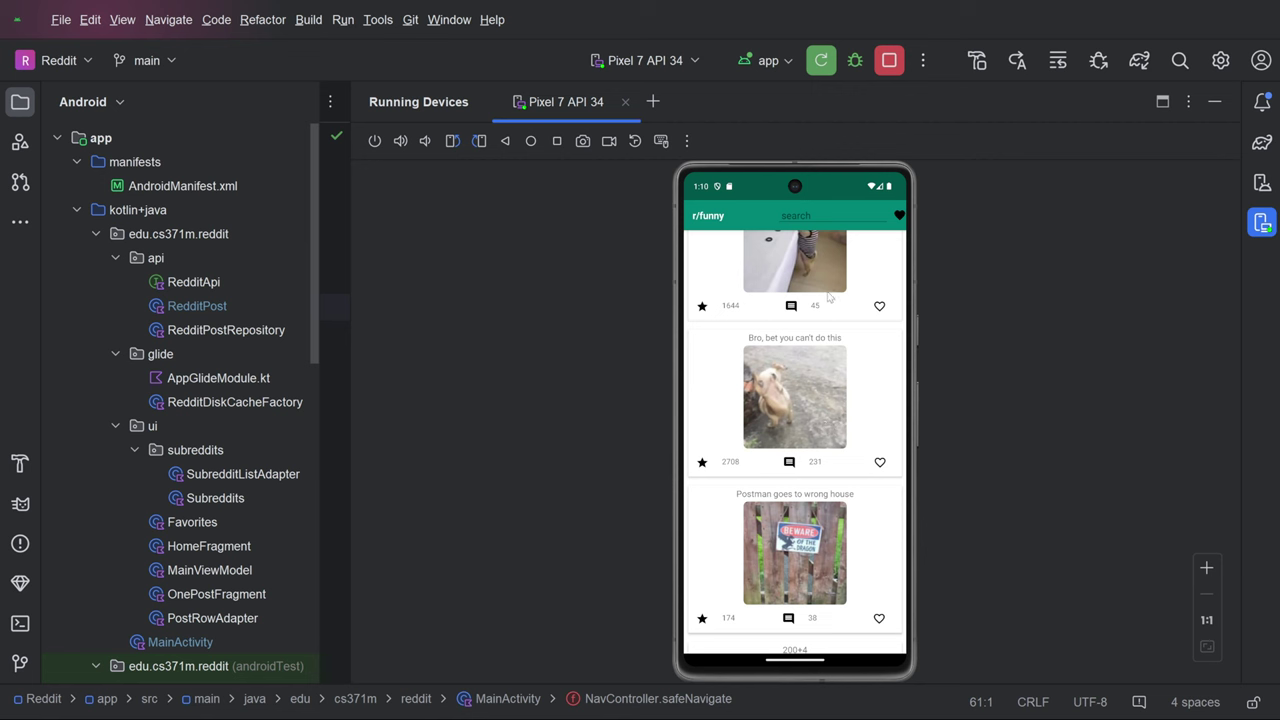
click(800, 222)
text(bro)
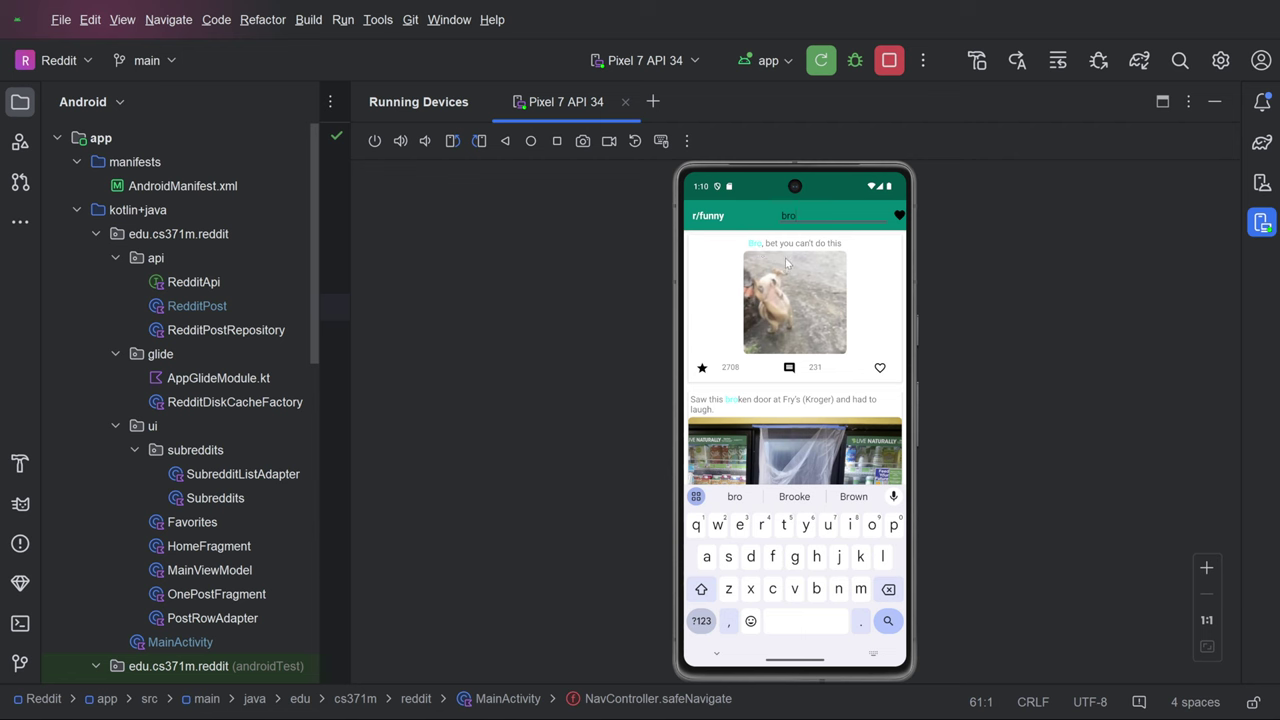
key(BackSpace)
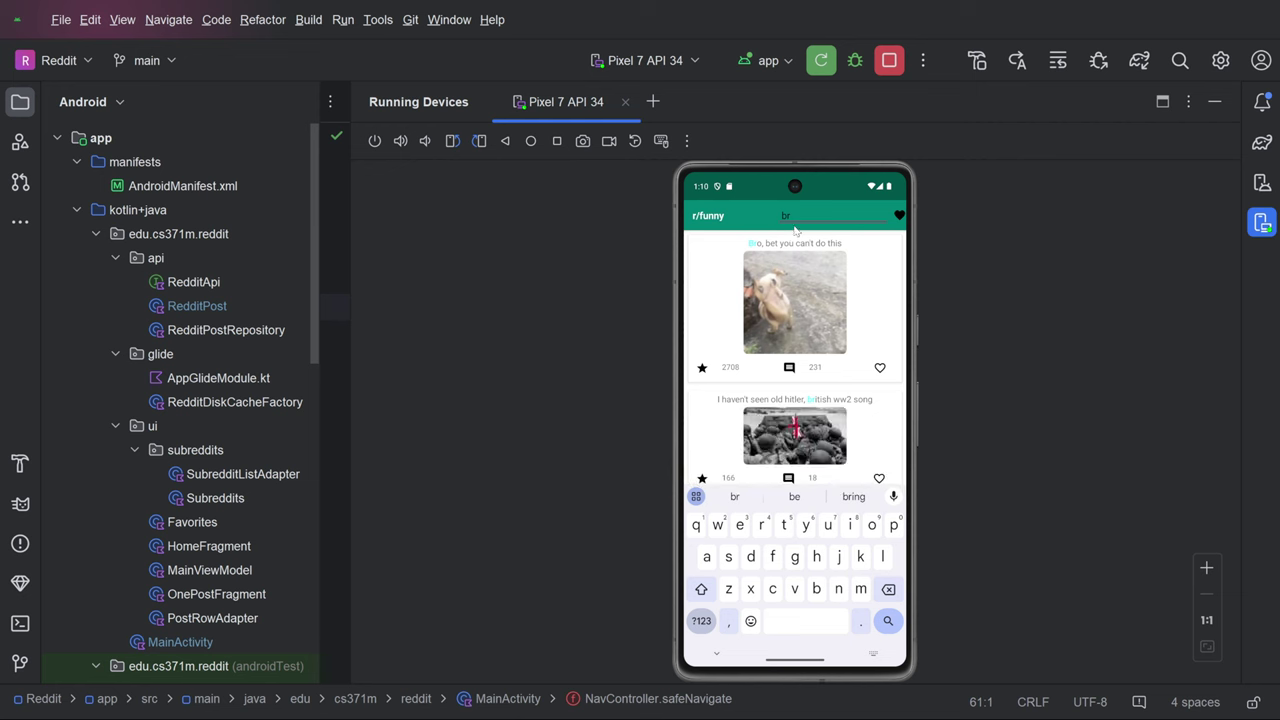
key(BackSpace)
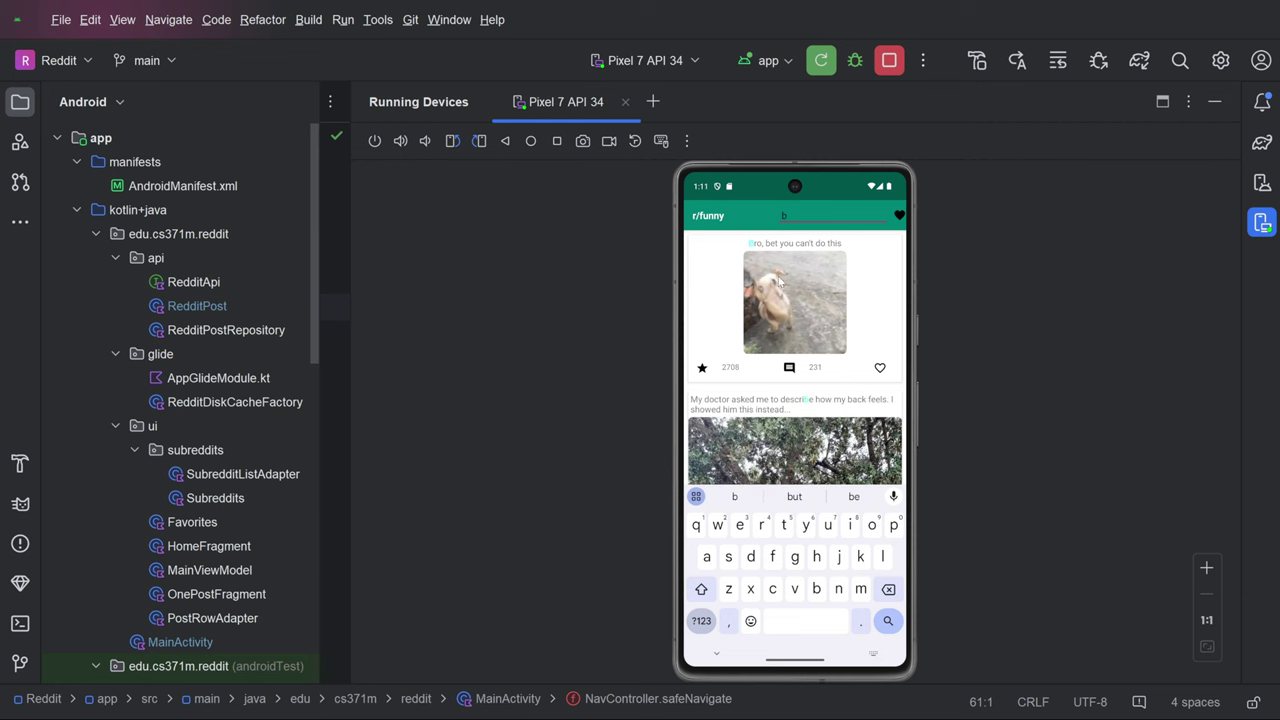
key(BackSpace)
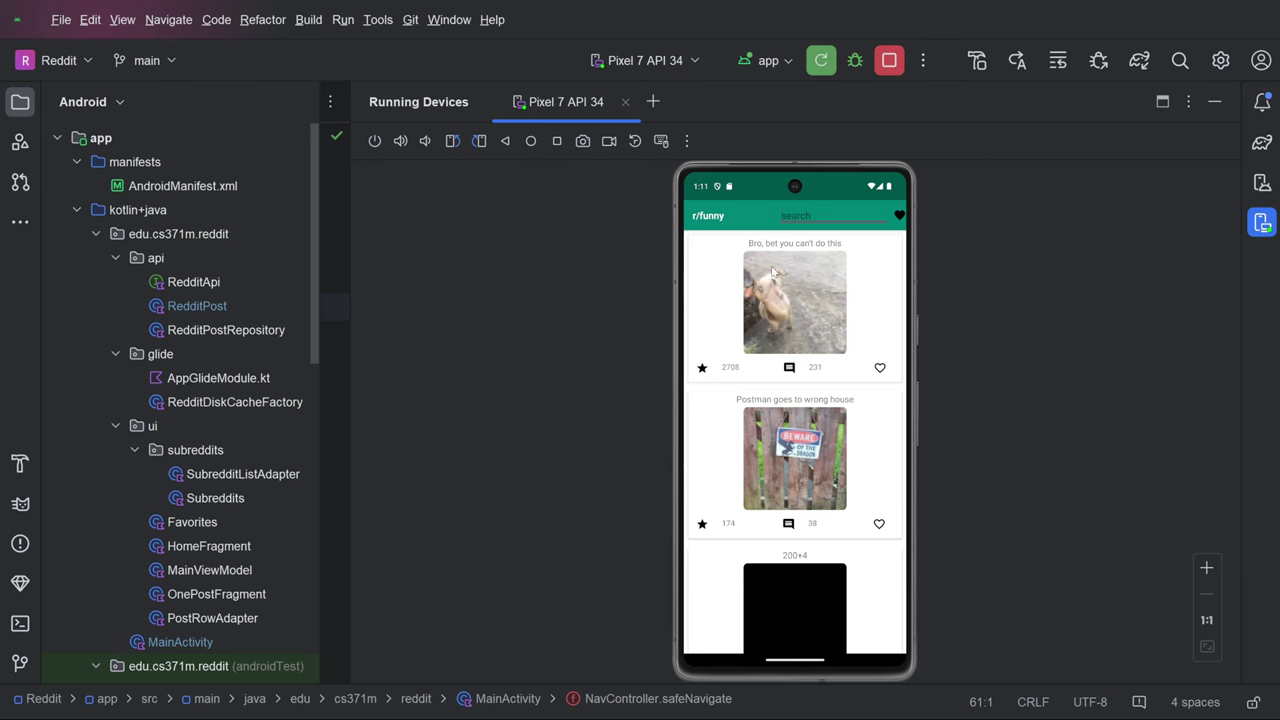
Search the r/funny feed for "t", extend the term to "the" to check the title matches, and clear the search.
drag(770, 276, 770, 320)
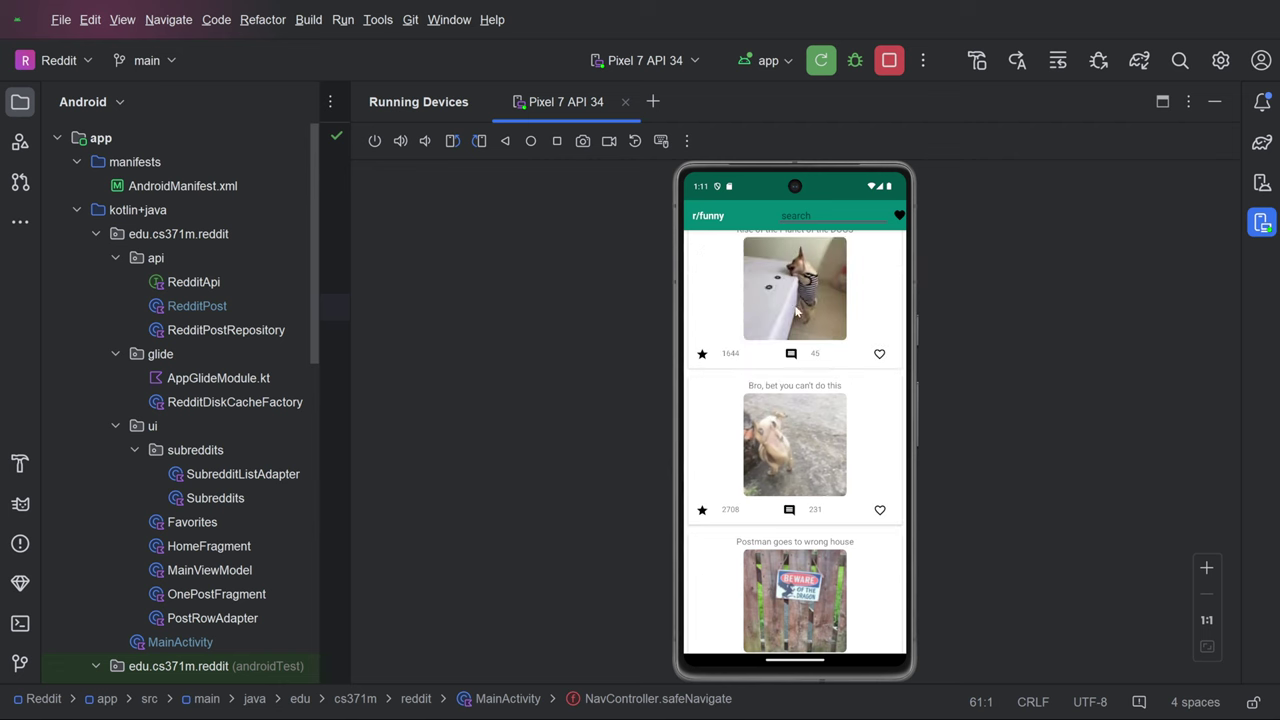
drag(800, 290, 789, 386)
scroll(789, 386, up, 2)
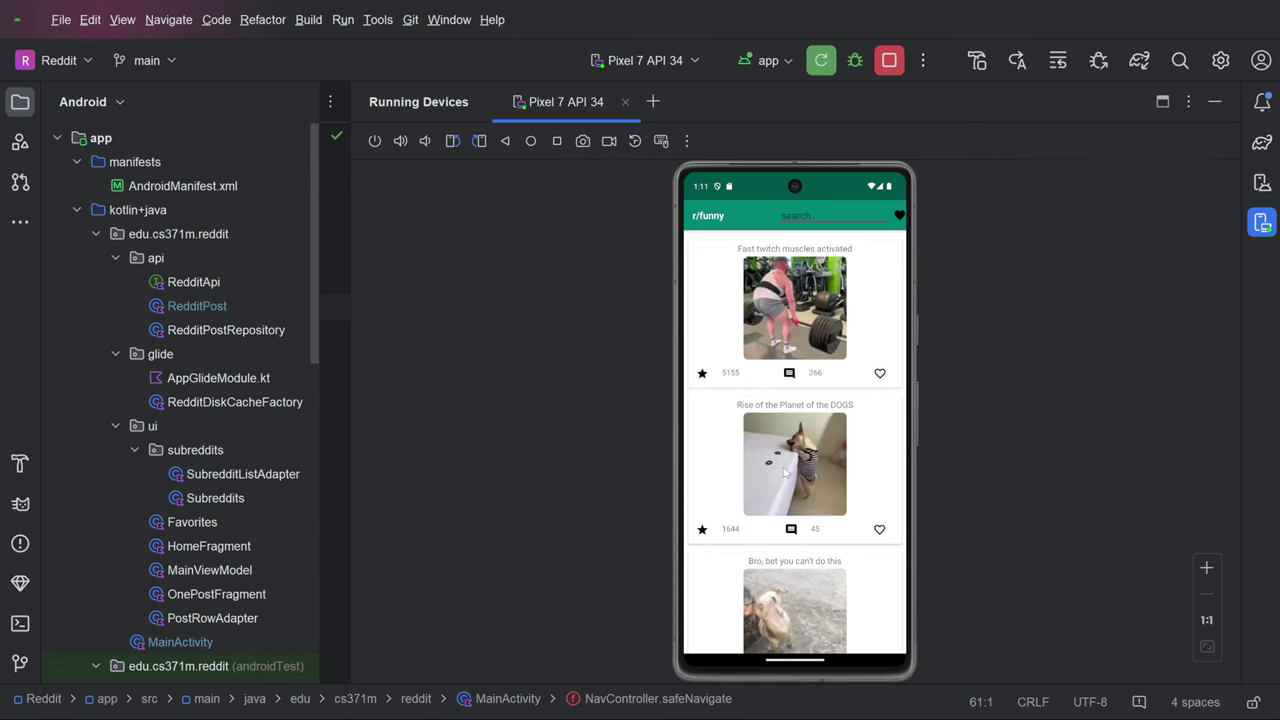
scroll(790, 388, up, 3)
scroll(795, 394, down, 2)
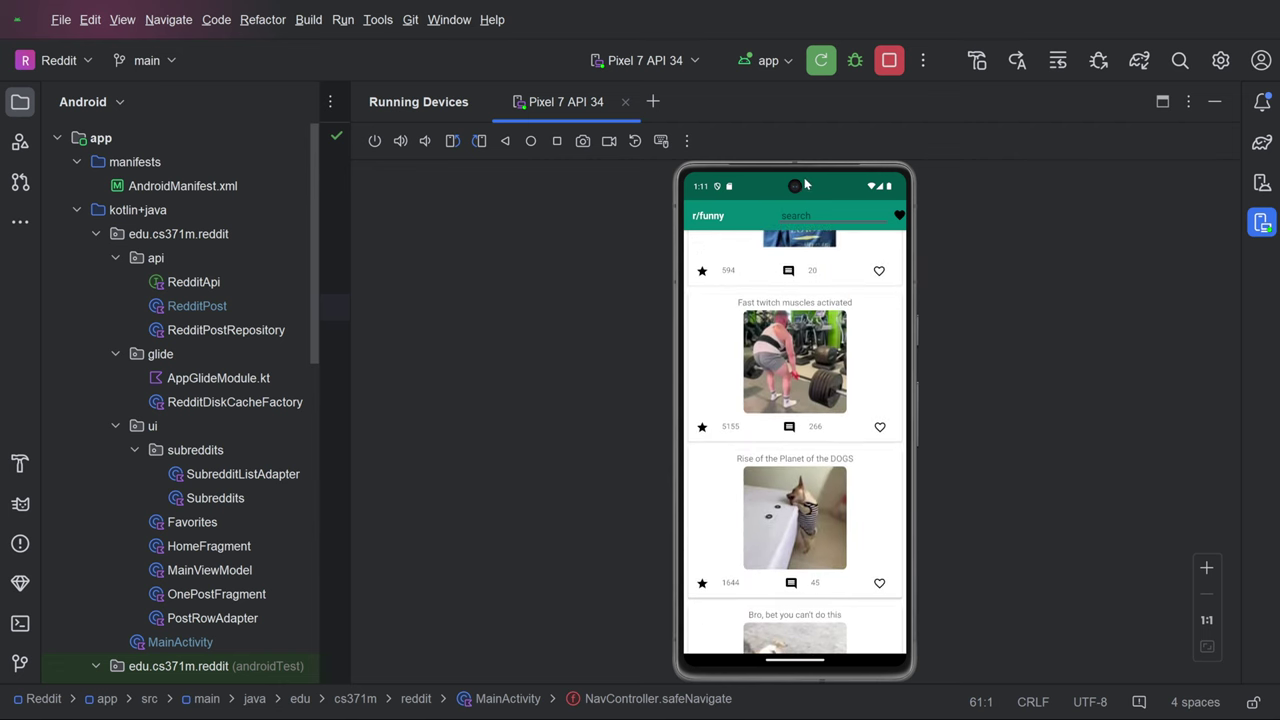
click(790, 232)
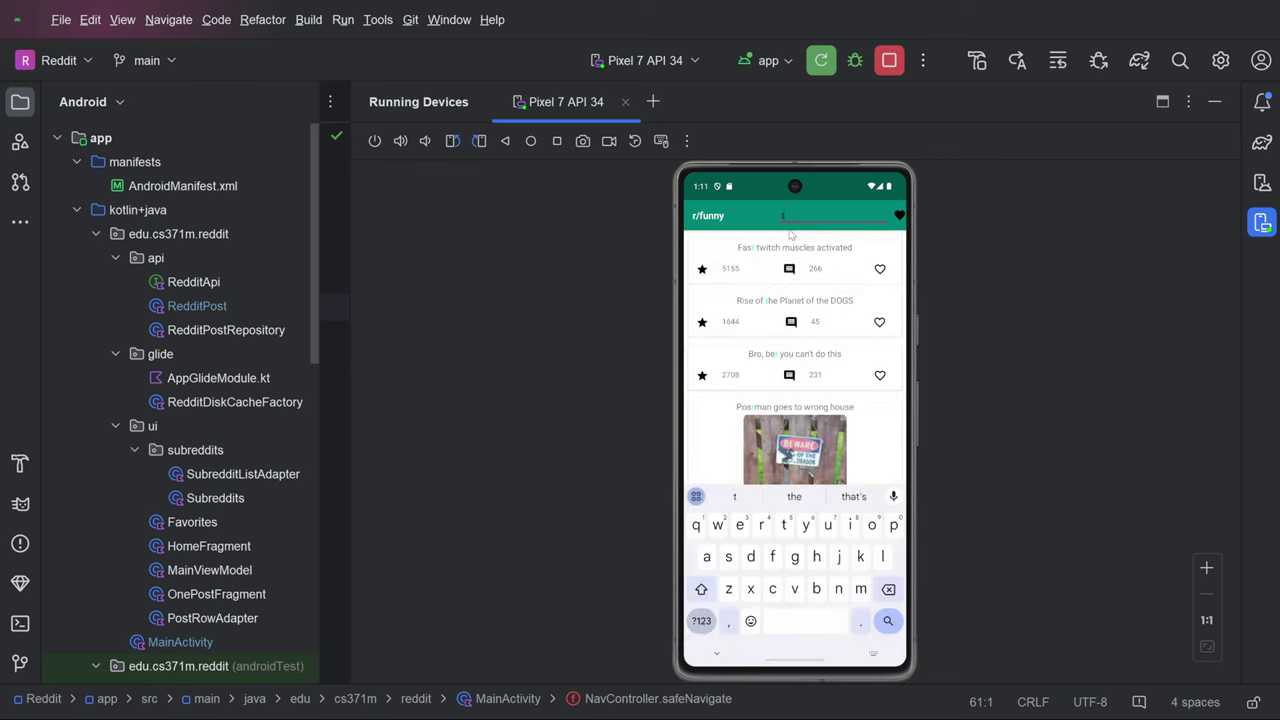
text(t)
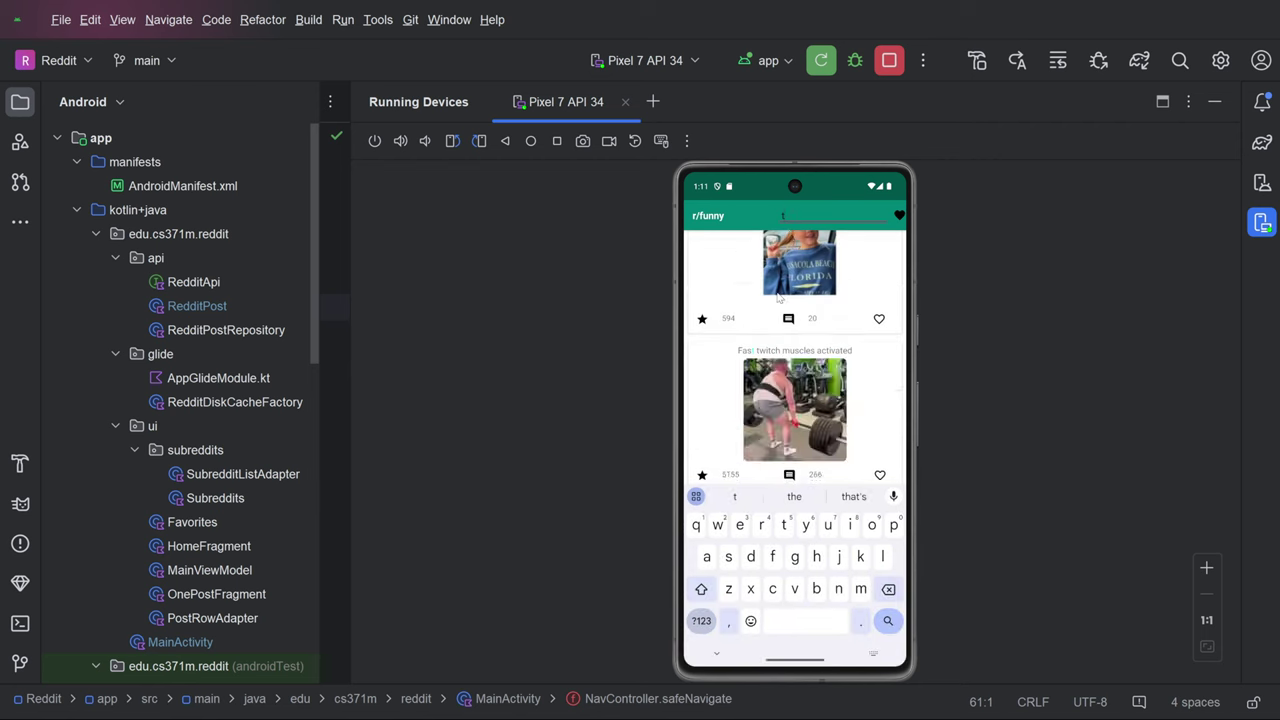
drag(779, 274, 772, 400)
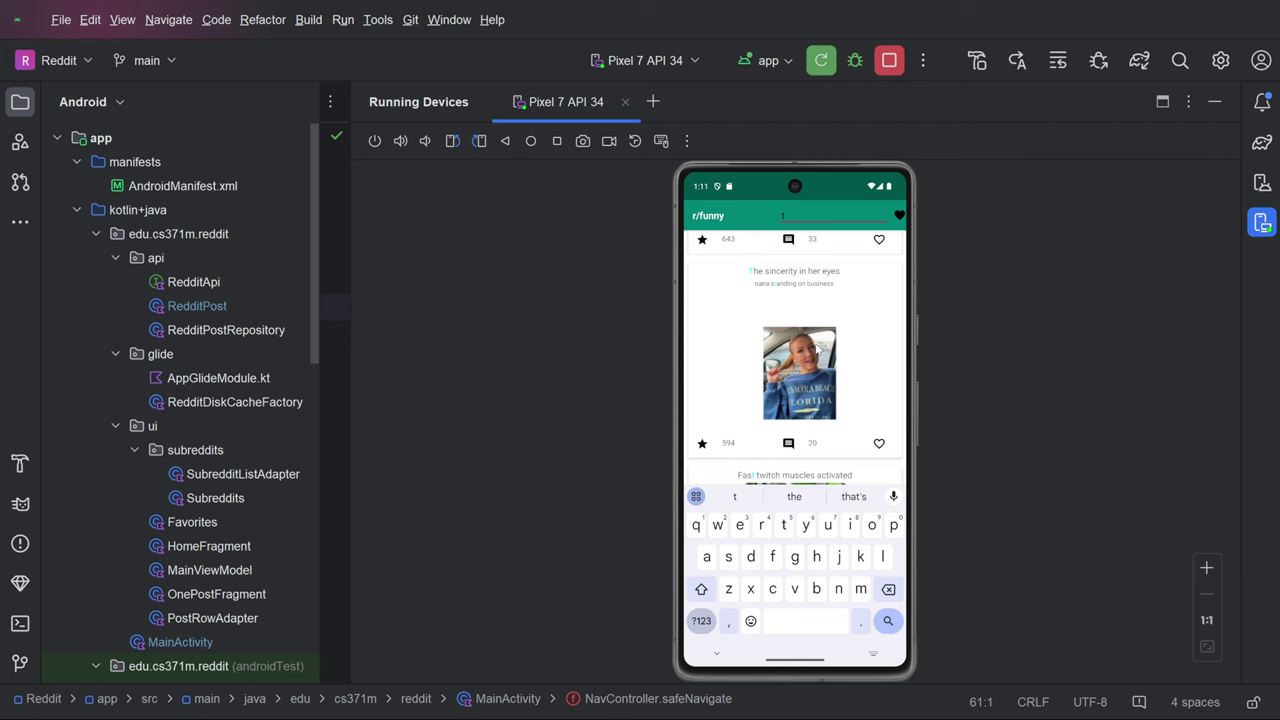
text(he)
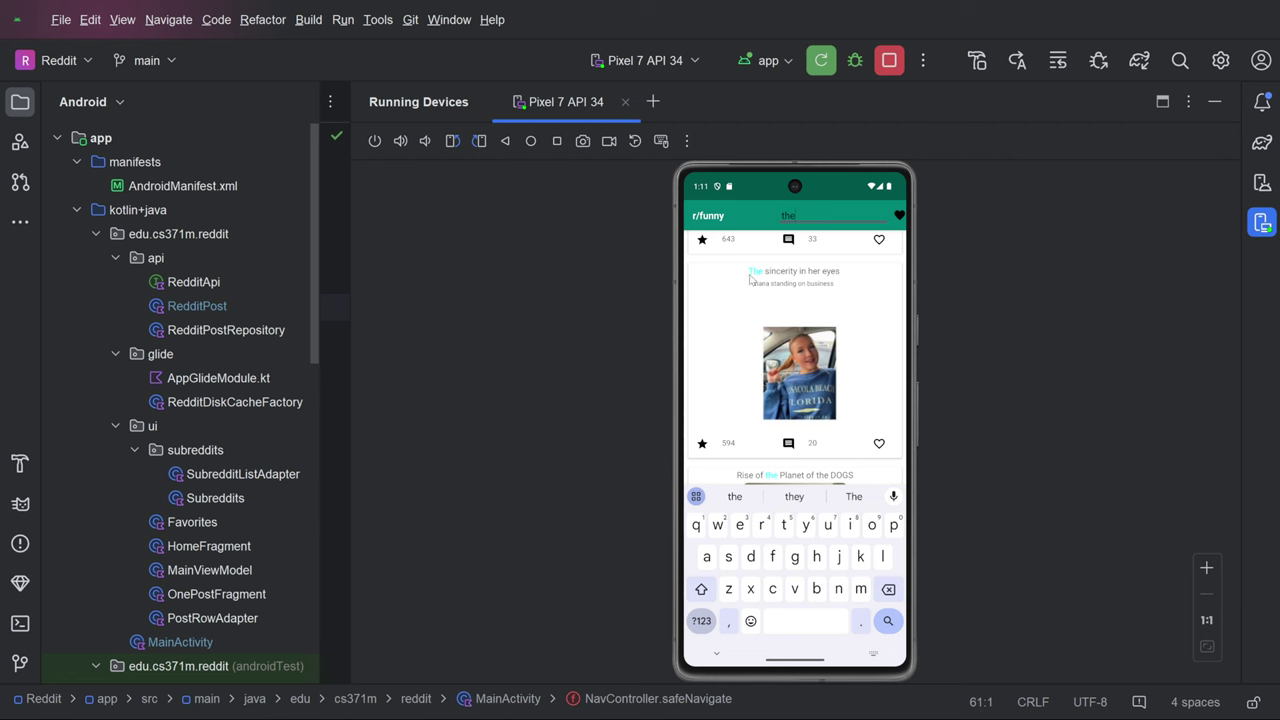
key(BackSpace)
key(BackSpace)
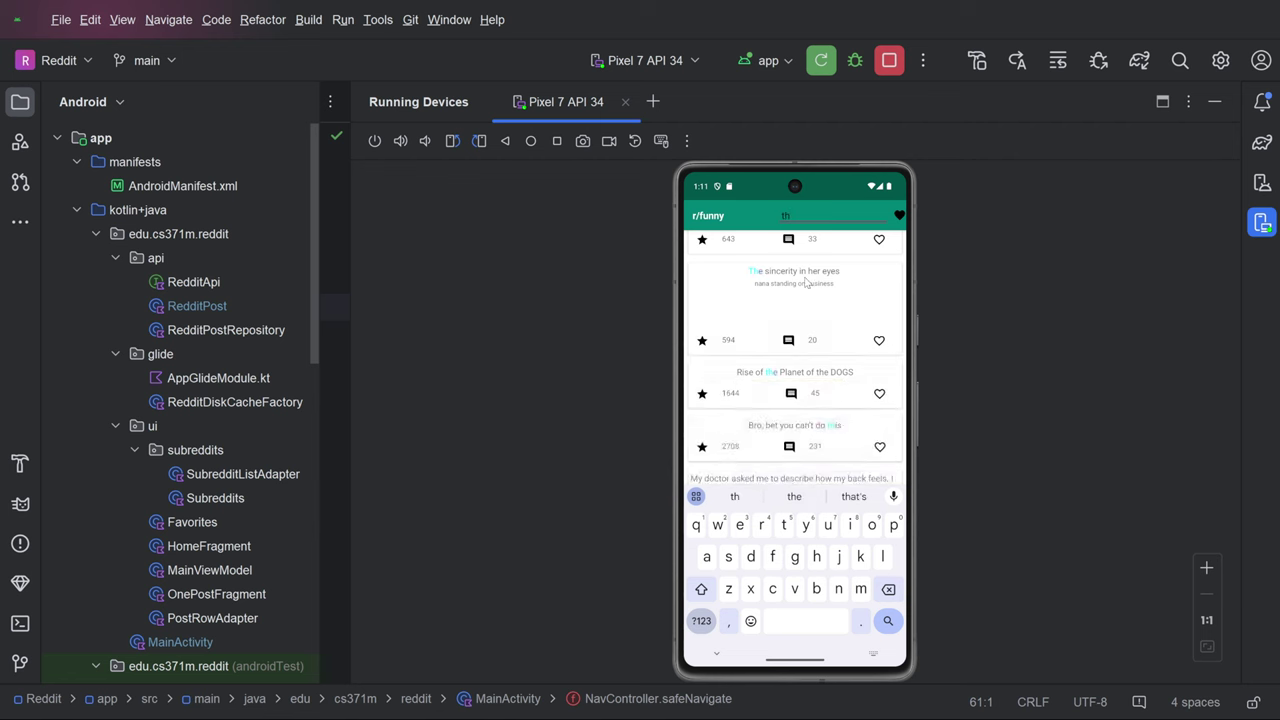
key(Escape)
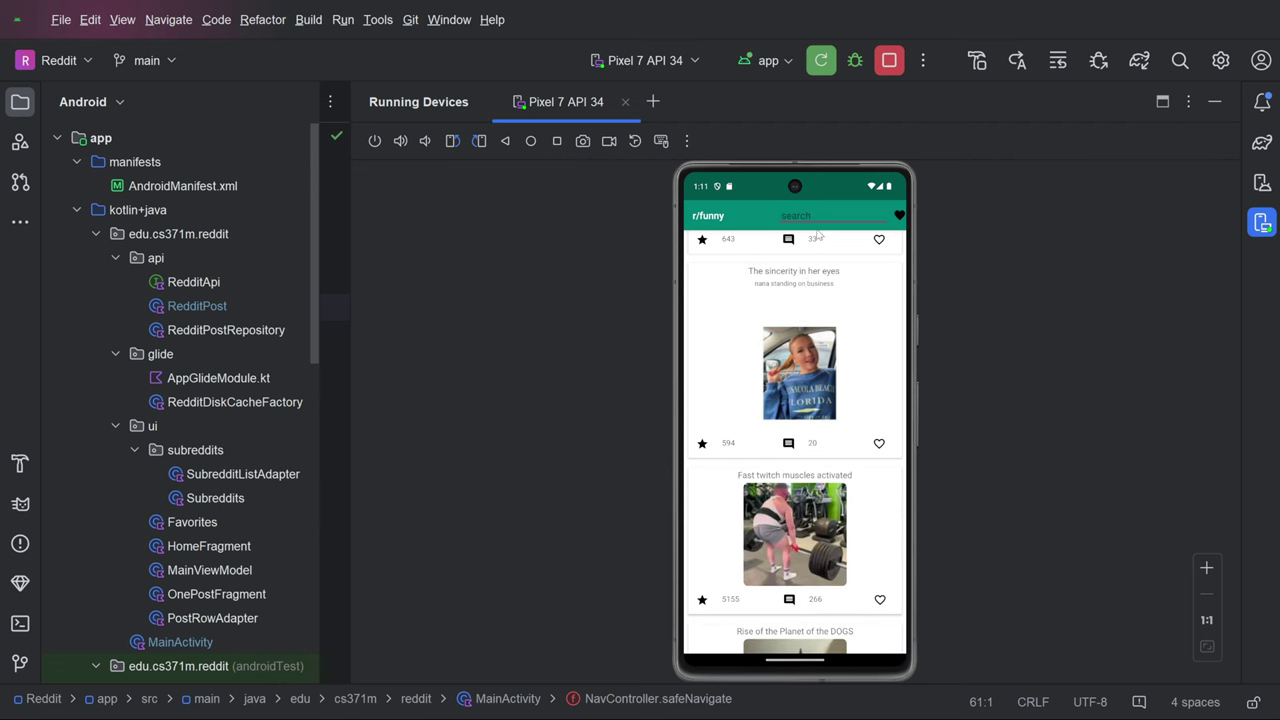
Mark the "The sincerity in her eyes", "Fast twitch muscles activated" and "Rise of the Planet of the DOGS" posts as favorites.
scroll(816, 284, down, 3)
scroll(816, 284, up, 4)
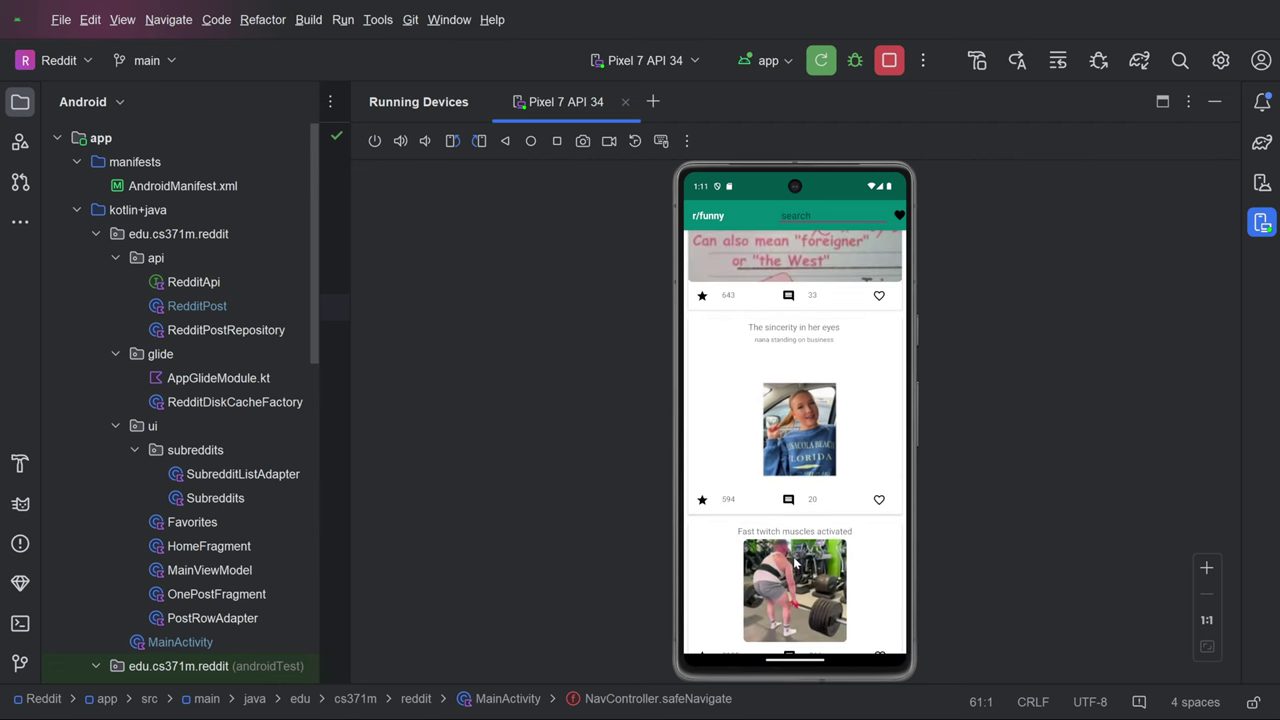
scroll(850, 340, down, 2)
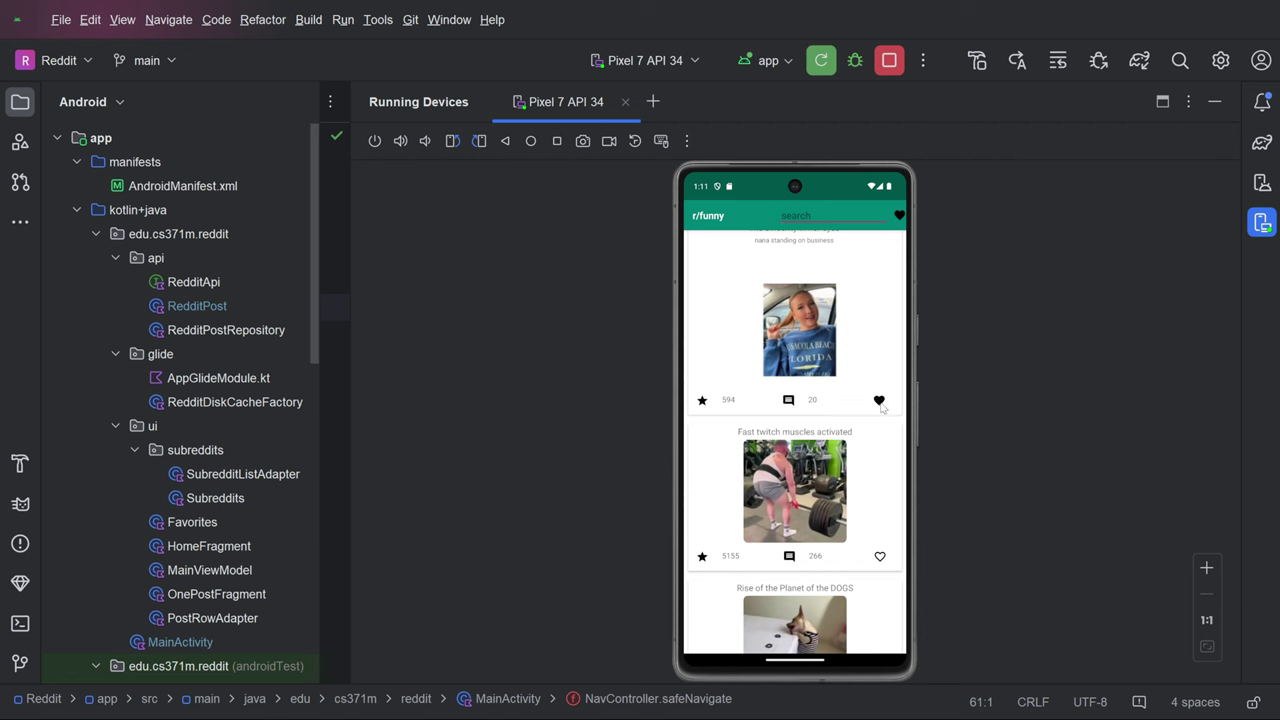
click(880, 556)
drag(862, 616, 862, 420)
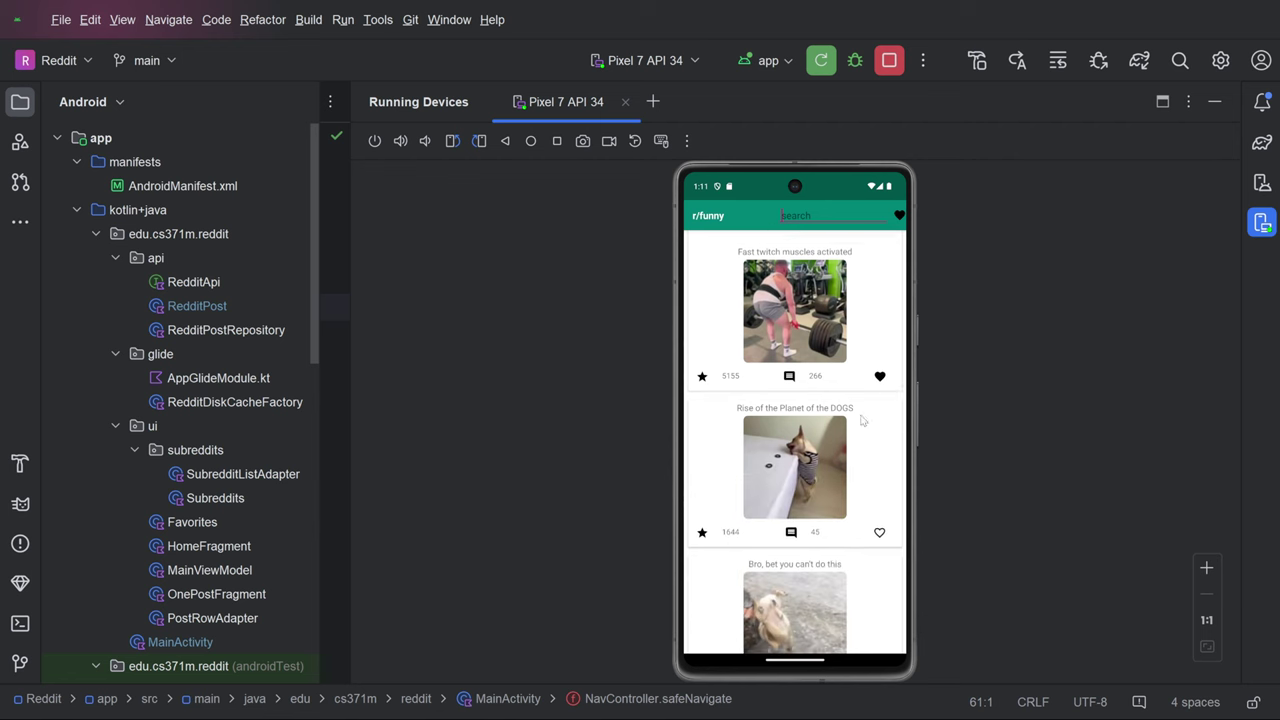
click(880, 522)
Open the Favorites list, search it for "ki", and clear the search term.
click(900, 216)
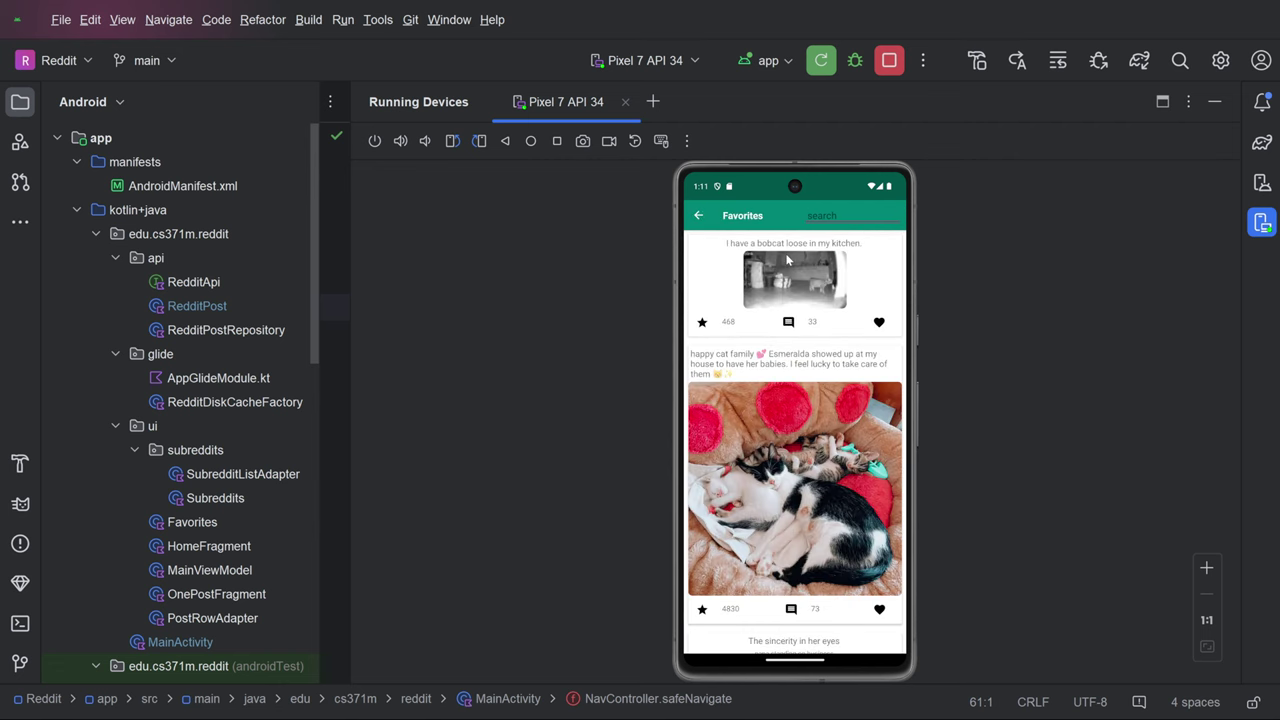
text(ki)
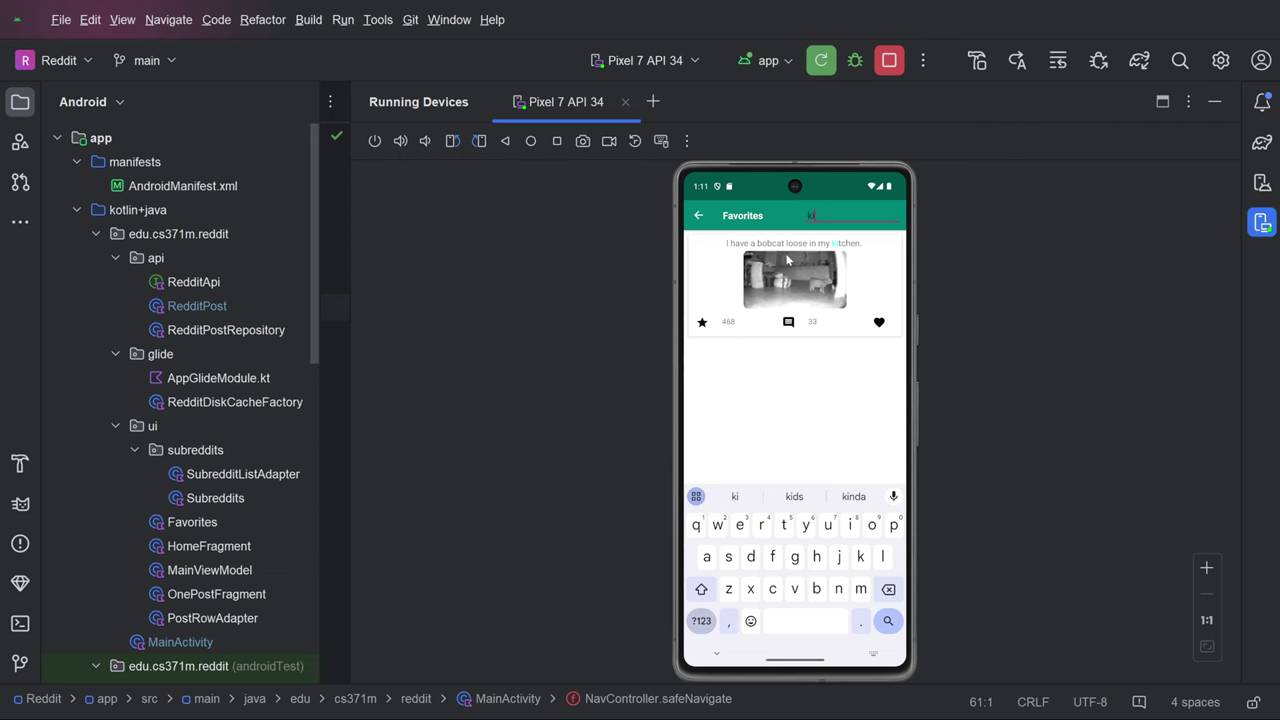
key(BackSpace)
key(BackSpace)
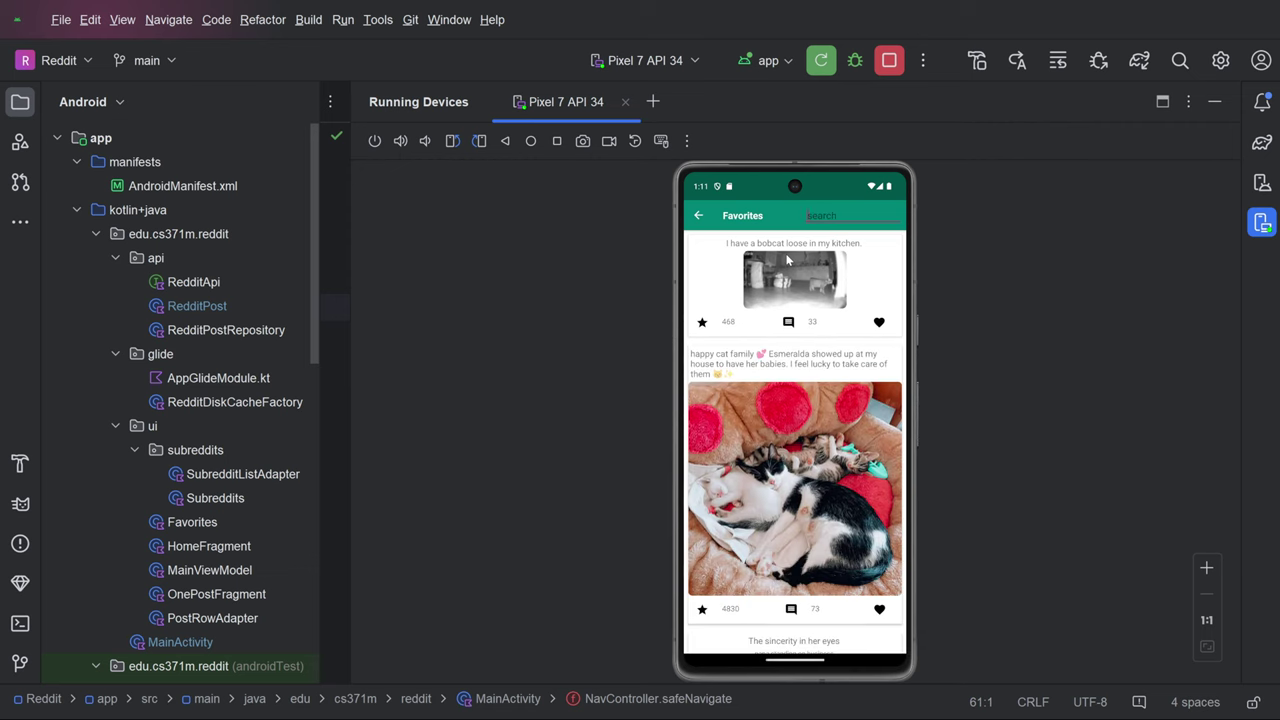
Search the Favorites list for "Es" and clear the search term.
text(Es)
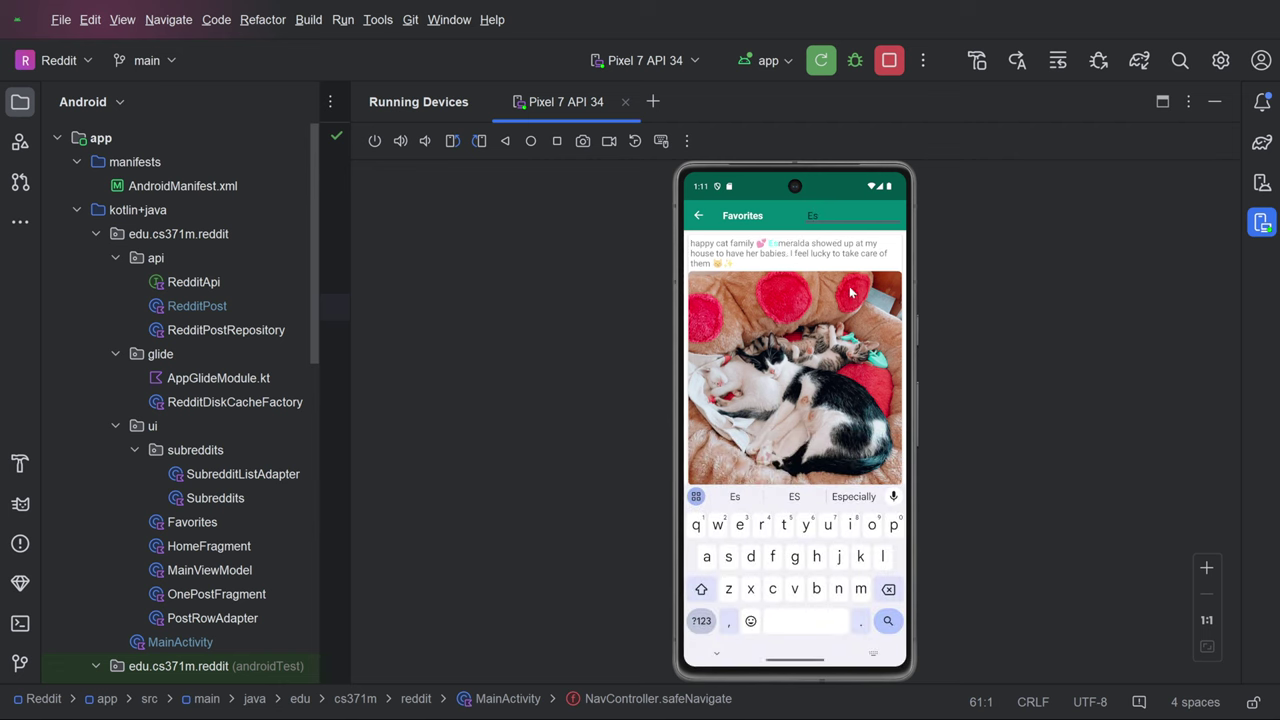
key(BackSpace)
key(BackSpace)
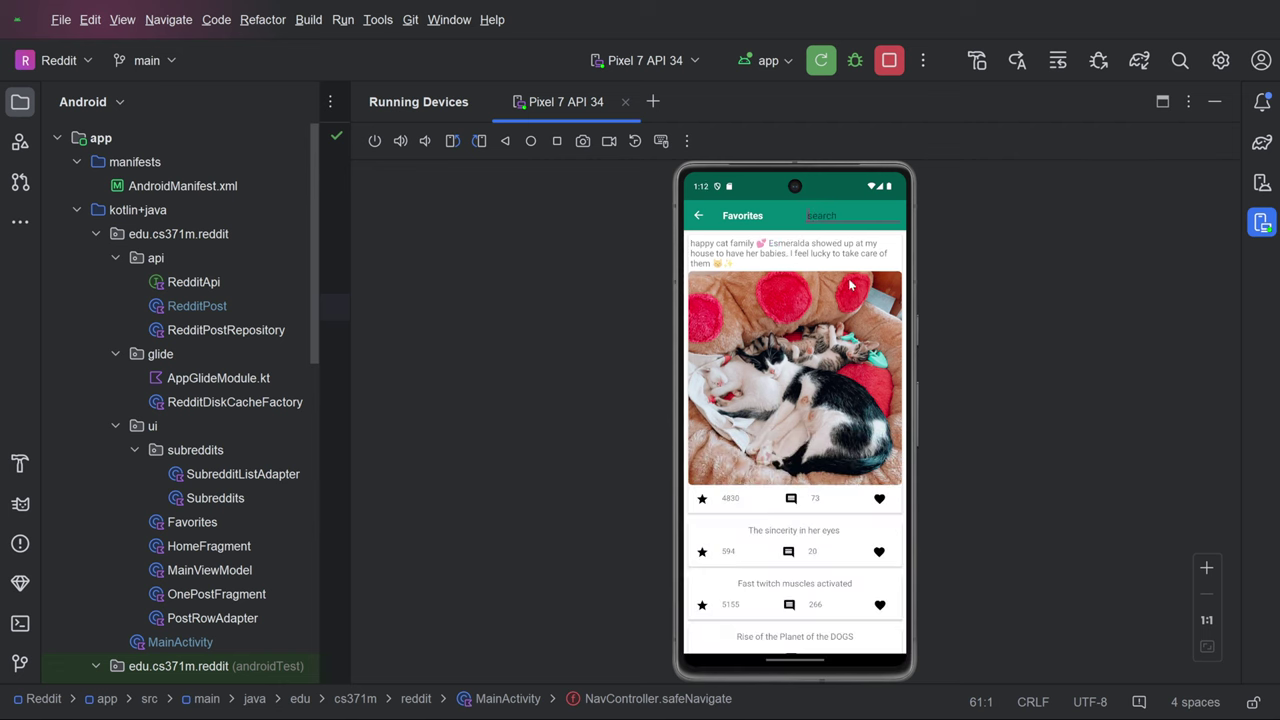
Look through the remaining favorite posts, search the Favorites list for "dog", and clear the term.
drag(830, 570, 843, 301)
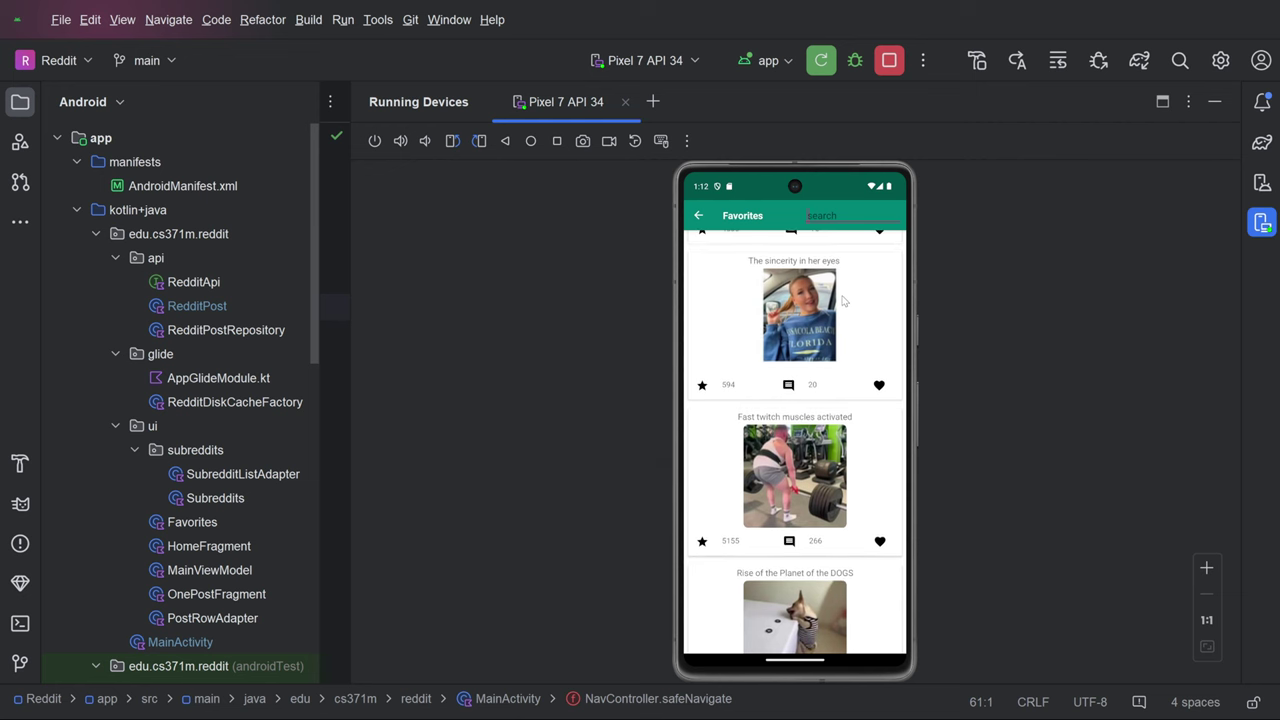
scroll(850, 290, down, 2)
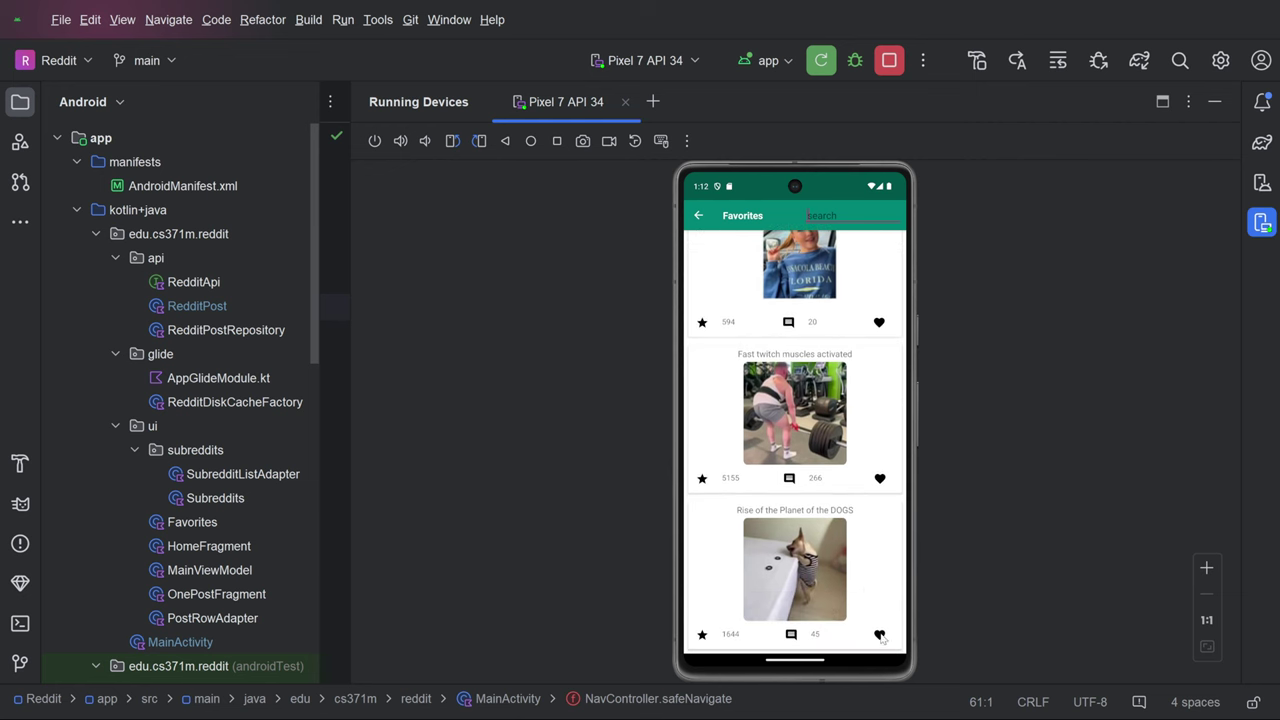
text(dog)
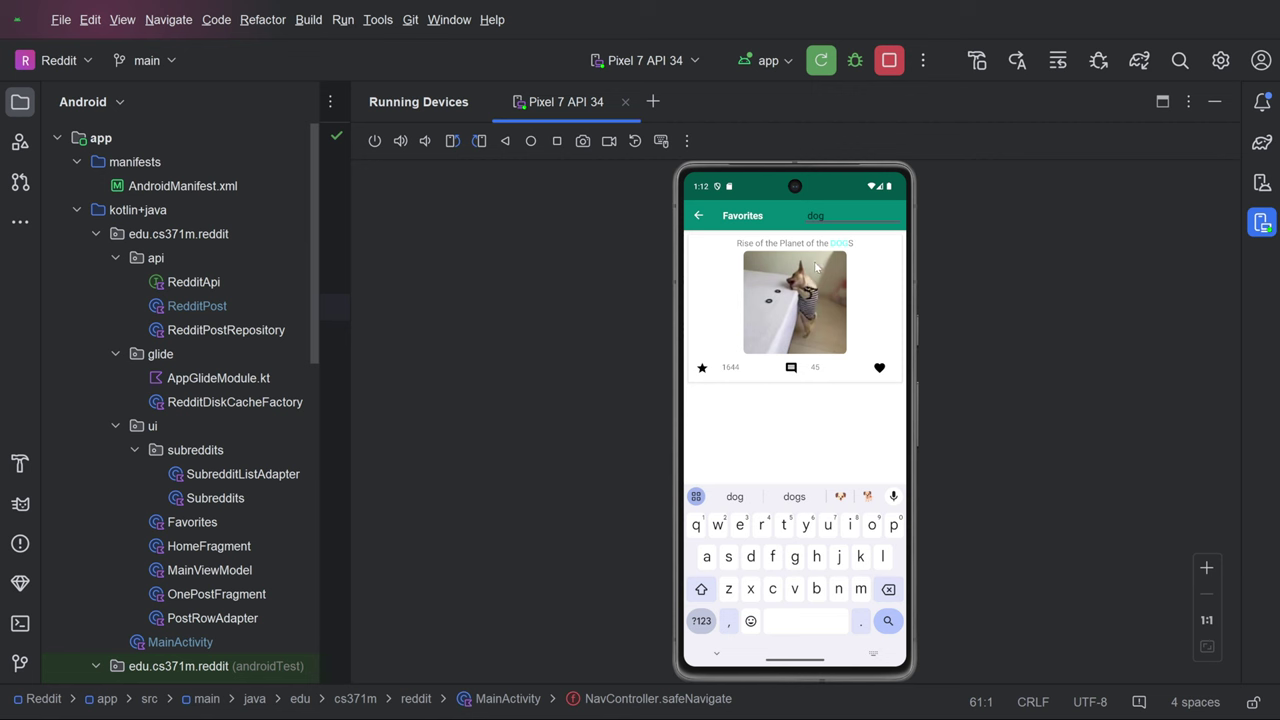
key(BackSpace)
key(BackSpace)
key(BackSpace)
key(Escape)
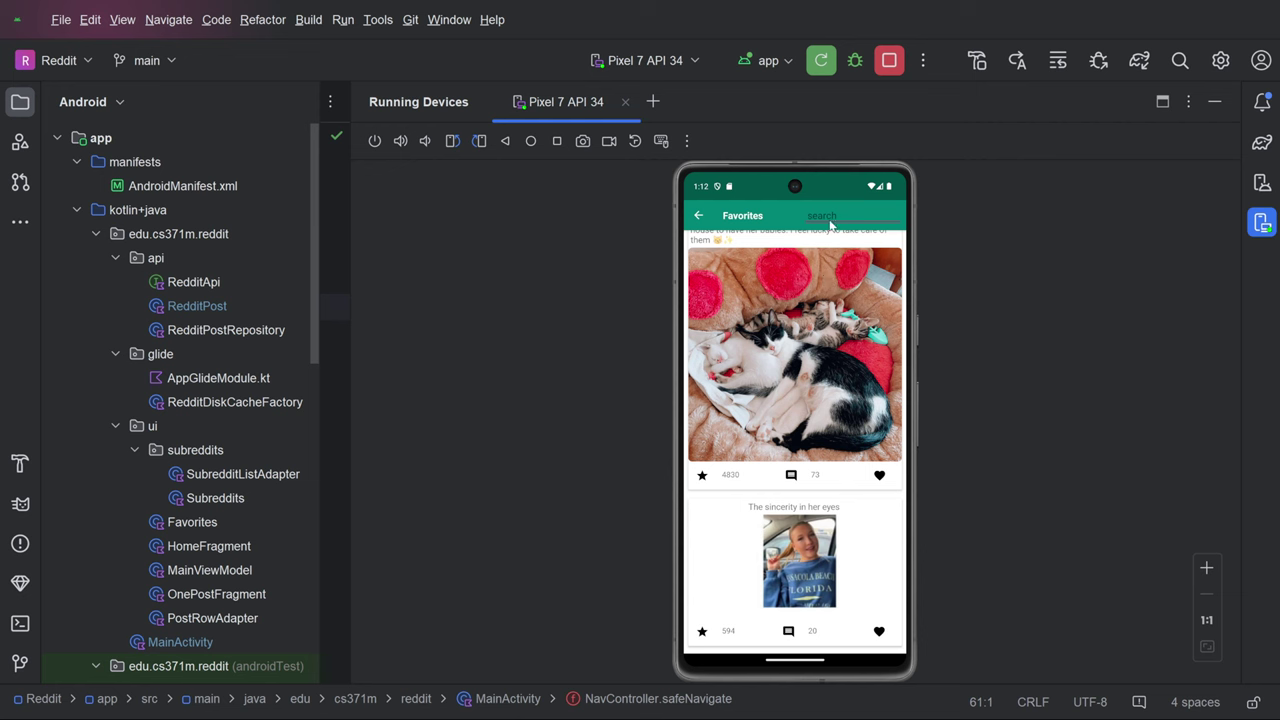
Leave Favorites, filter the subreddit list by "pla", and switch the feed to the BaldursGate3 subreddit.
click(699, 216)
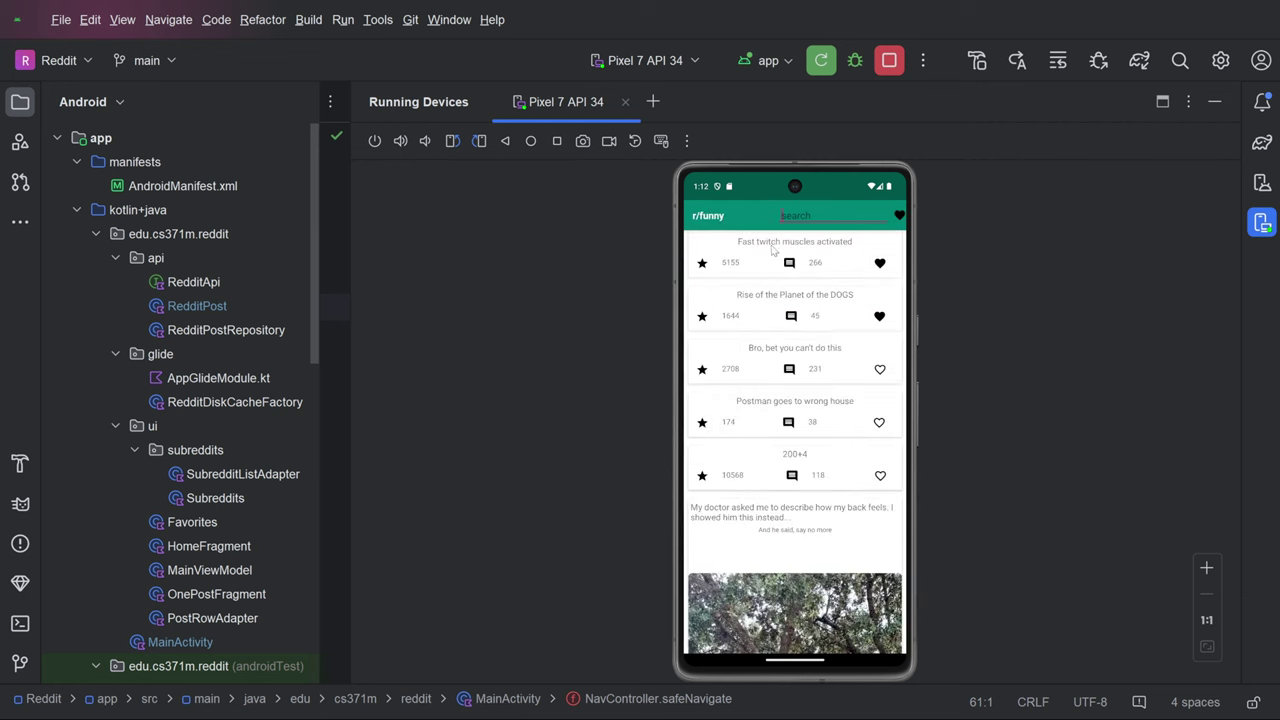
click(707, 217)
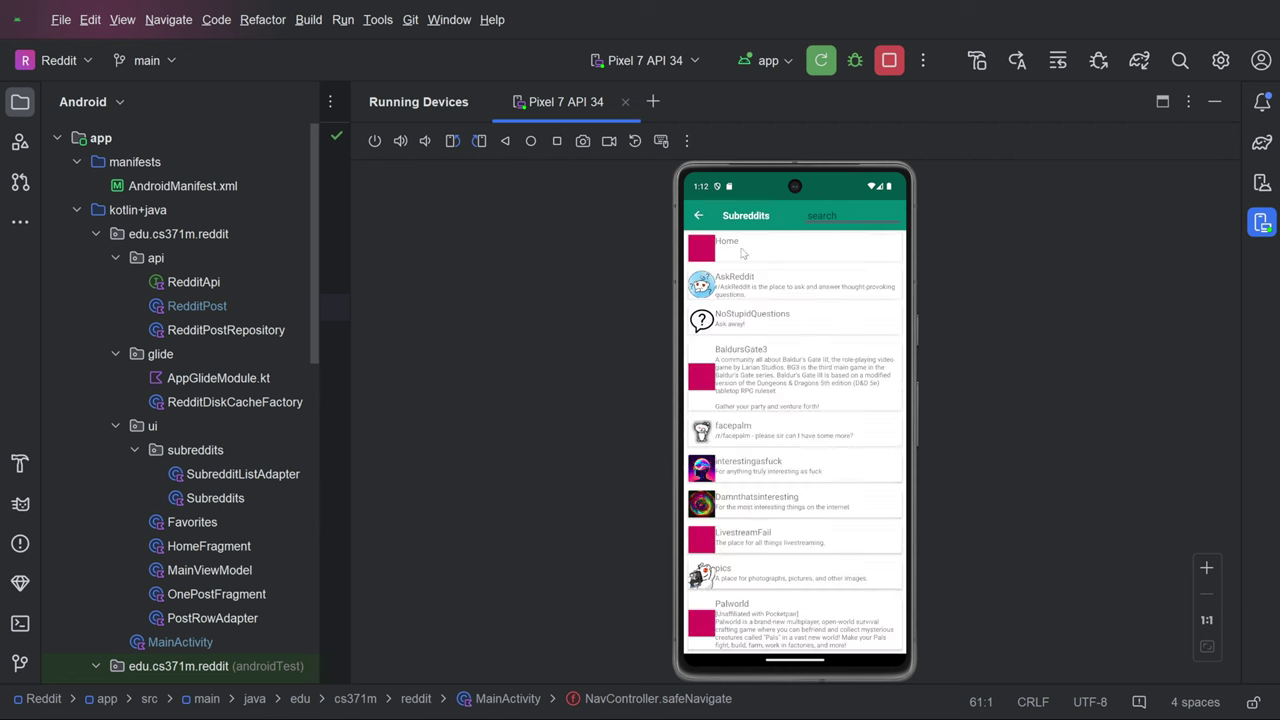
click(834, 218)
text(pla)
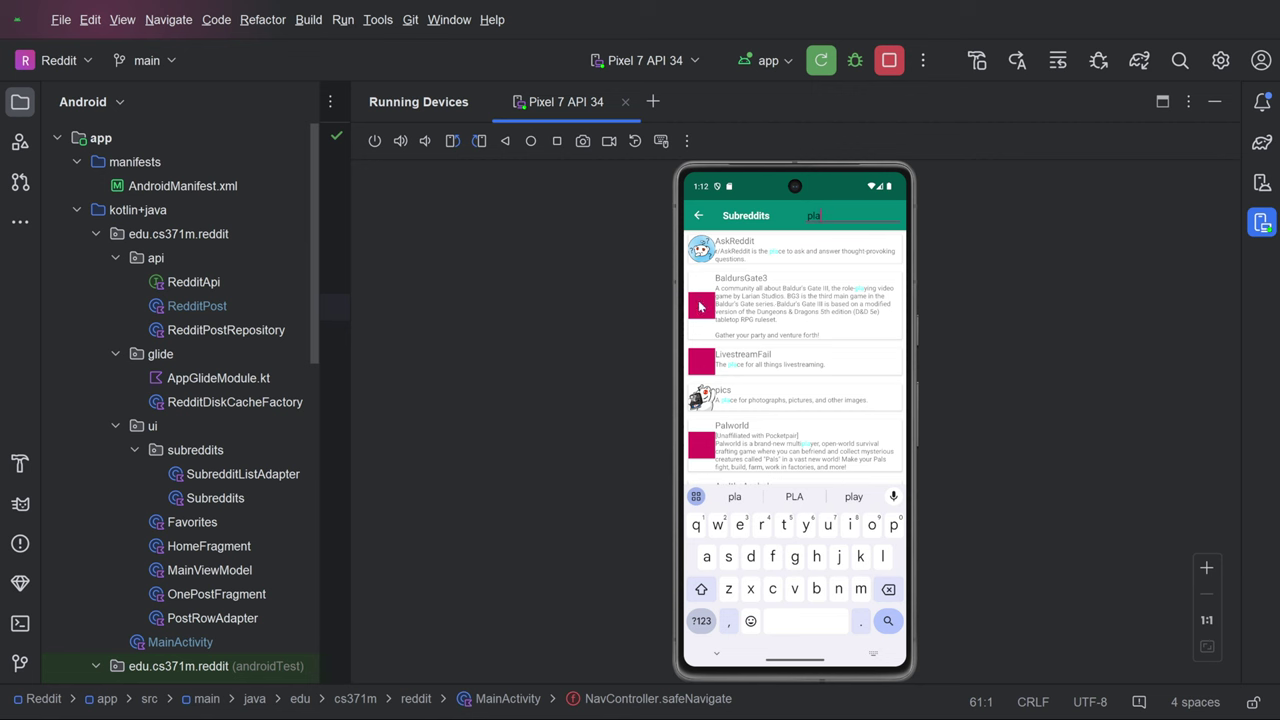
click(700, 307)
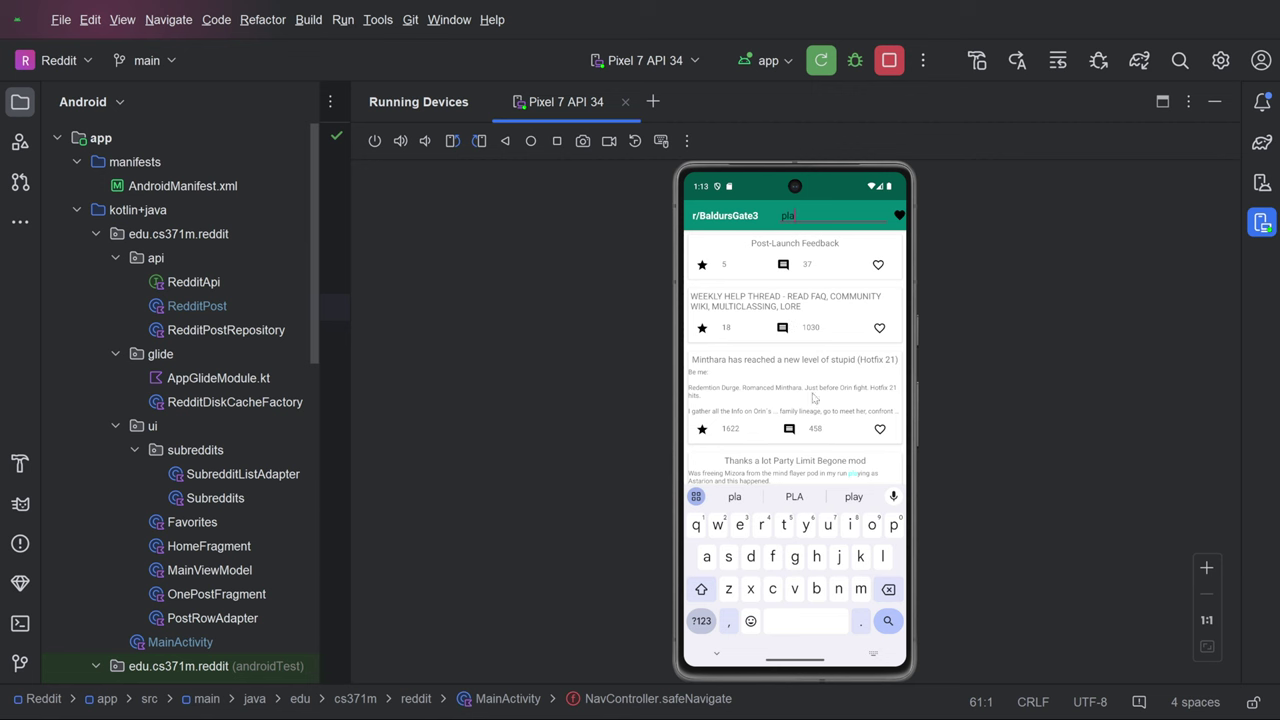
Shorten the r/BaldursGate3 search to "p", retype it as "pla", and examine the highlighted matches in post titles and text.
click(803, 221)
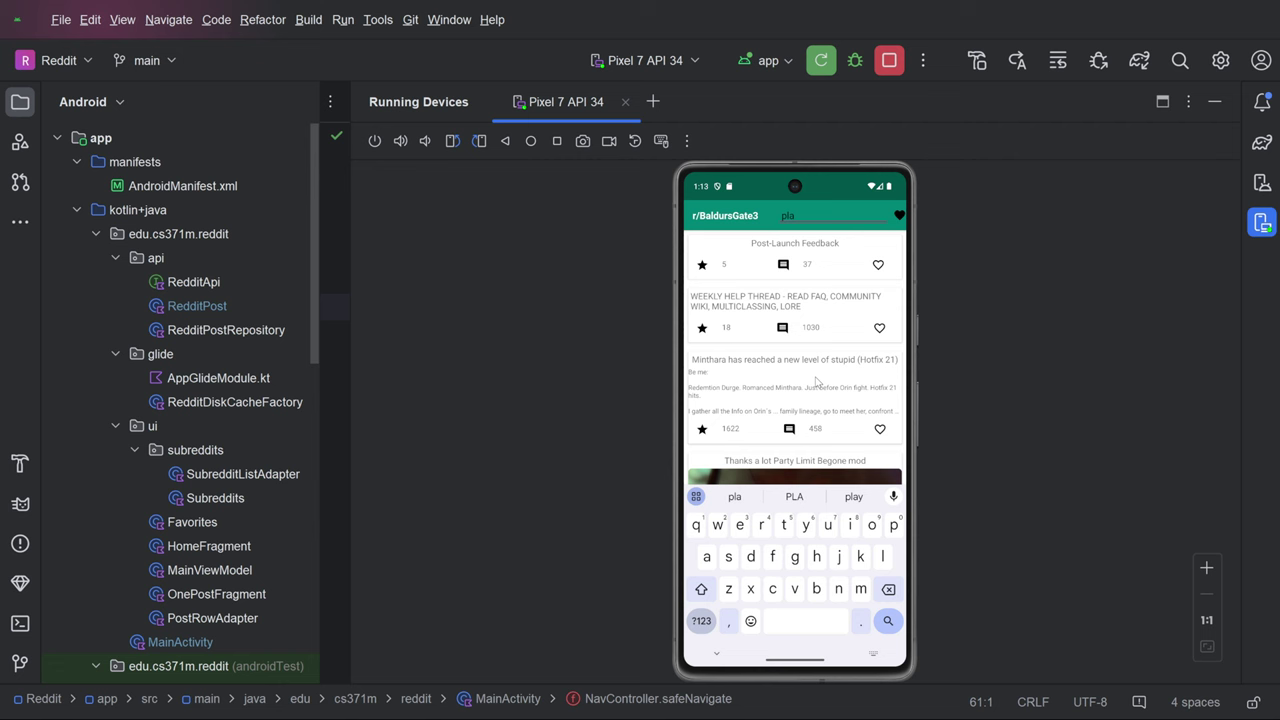
drag(815, 380, 815, 307)
key(BackSpace)
key(BackSpace)
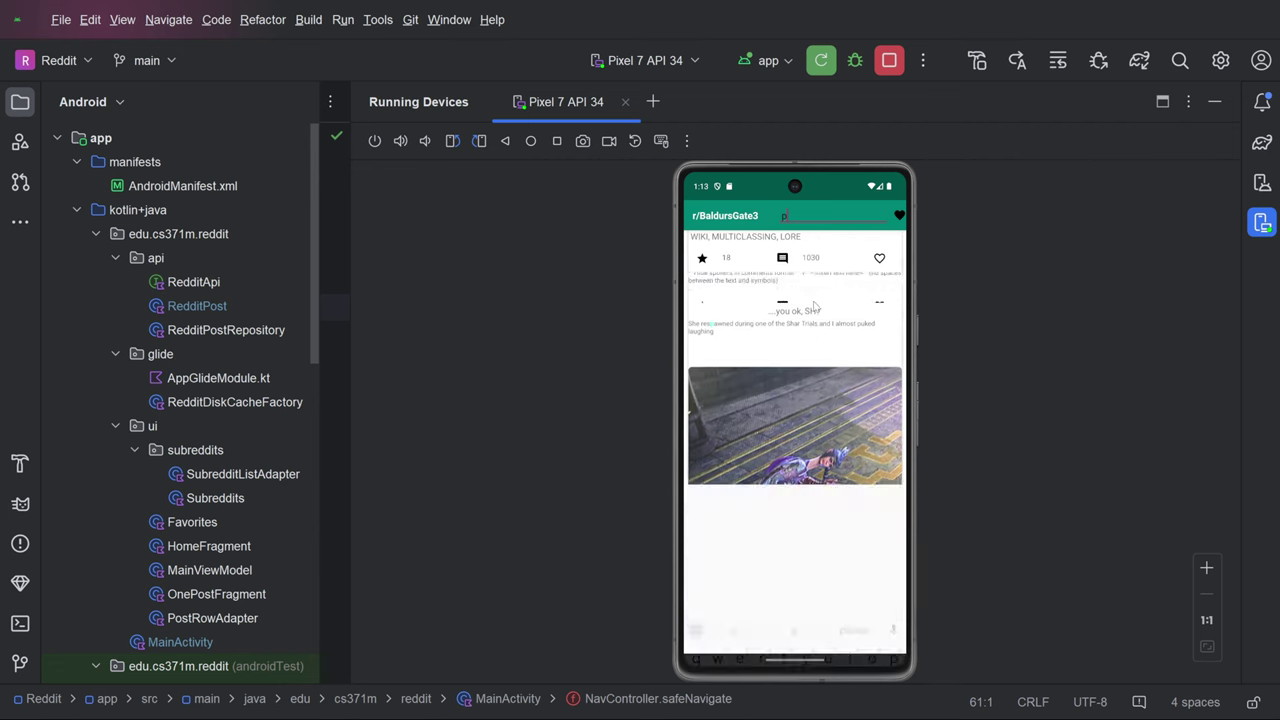
text(l)
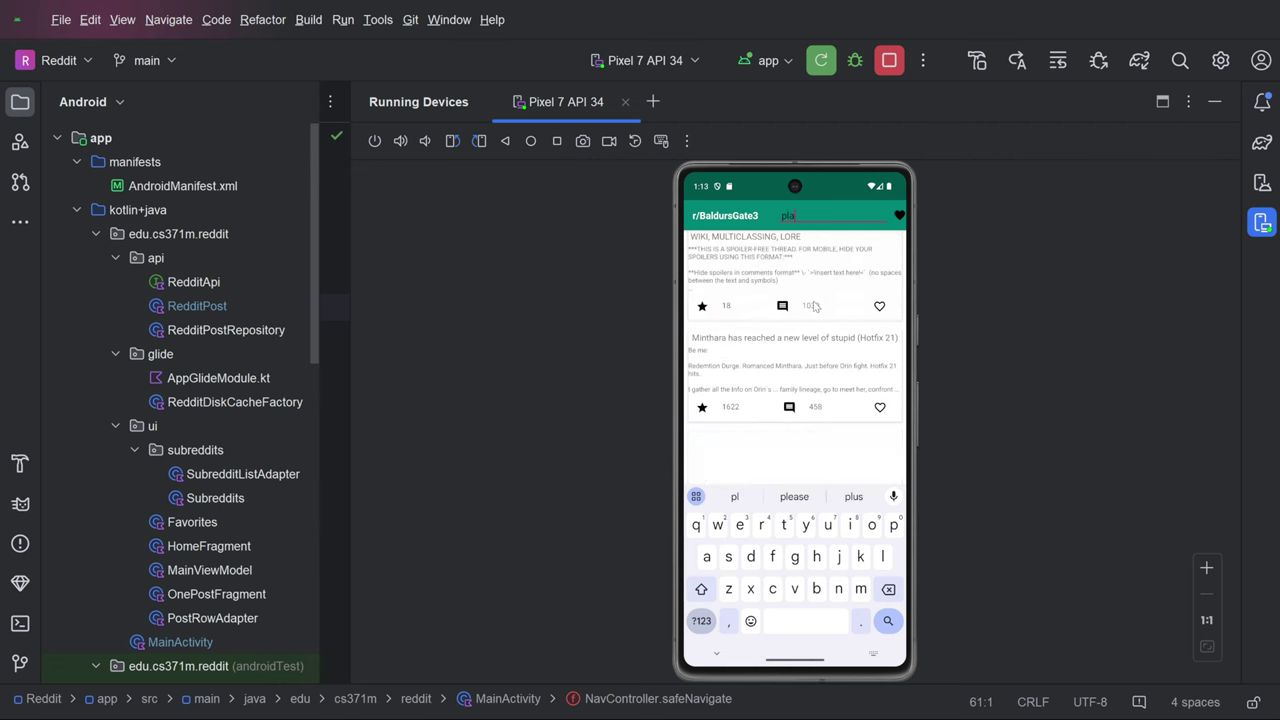
text(a)
scroll(816, 429, down, 5)
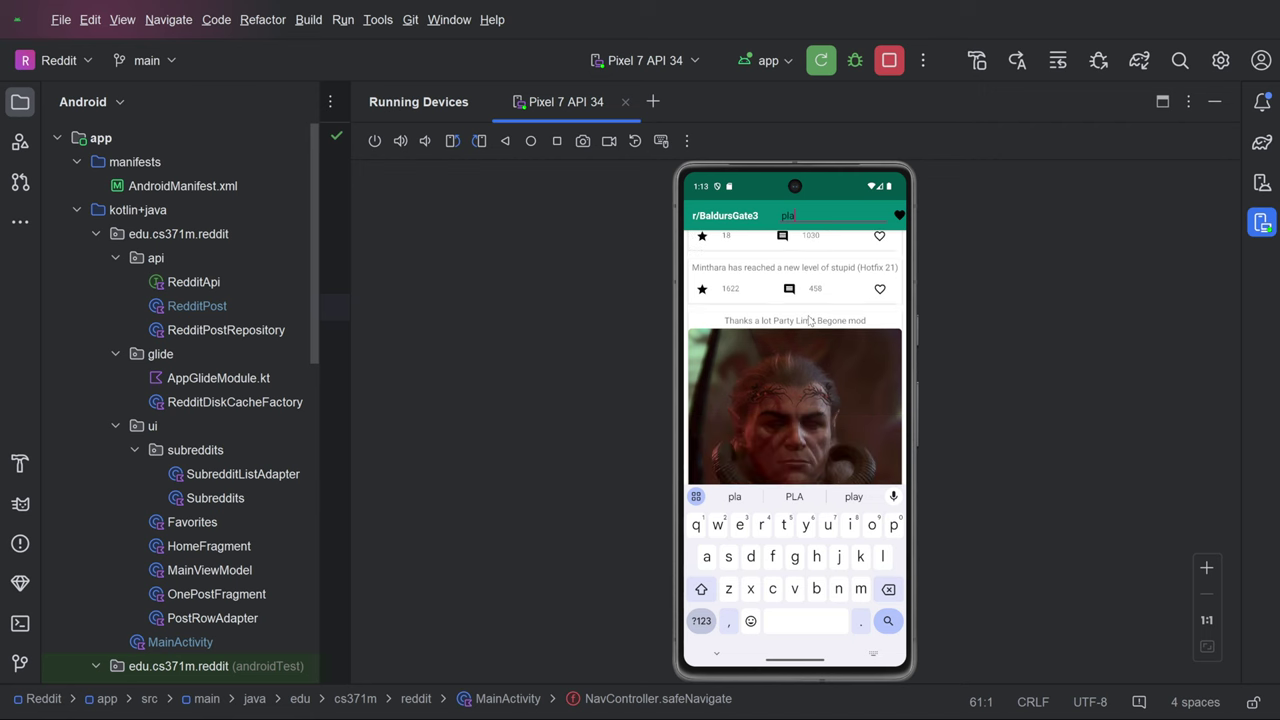
scroll(813, 262, down, 2)
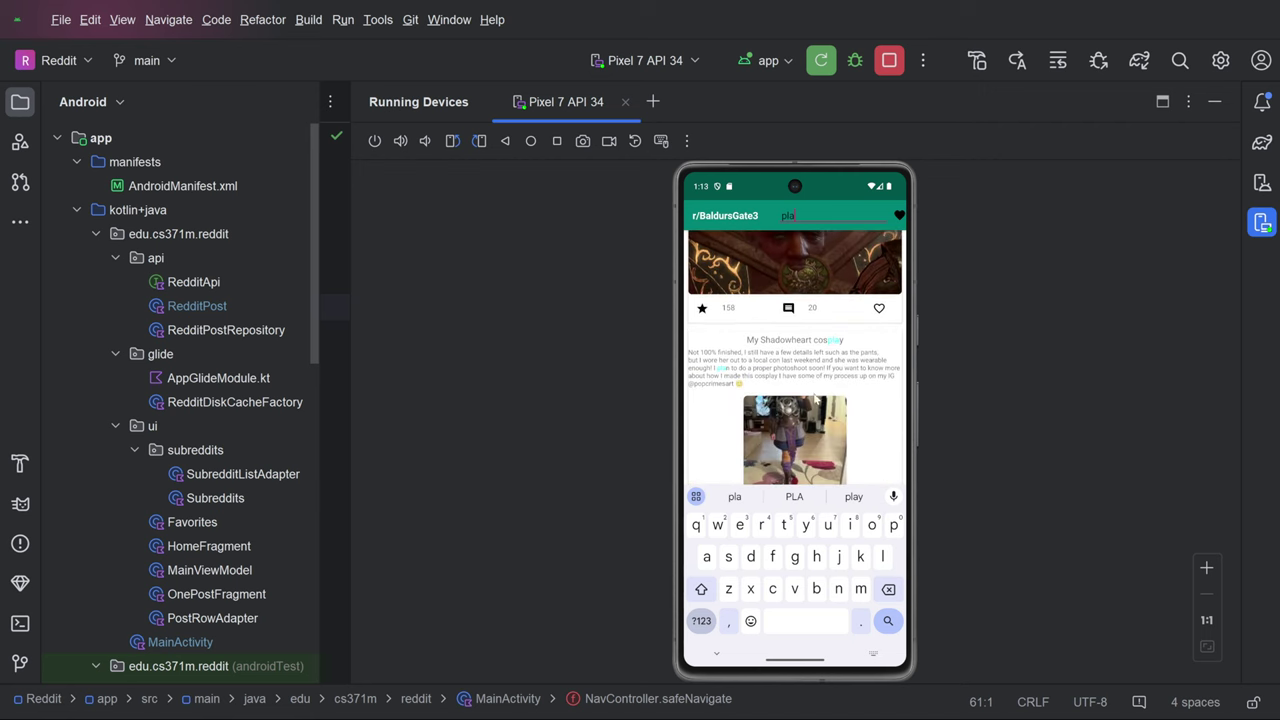
scroll(817, 398, down, 4)
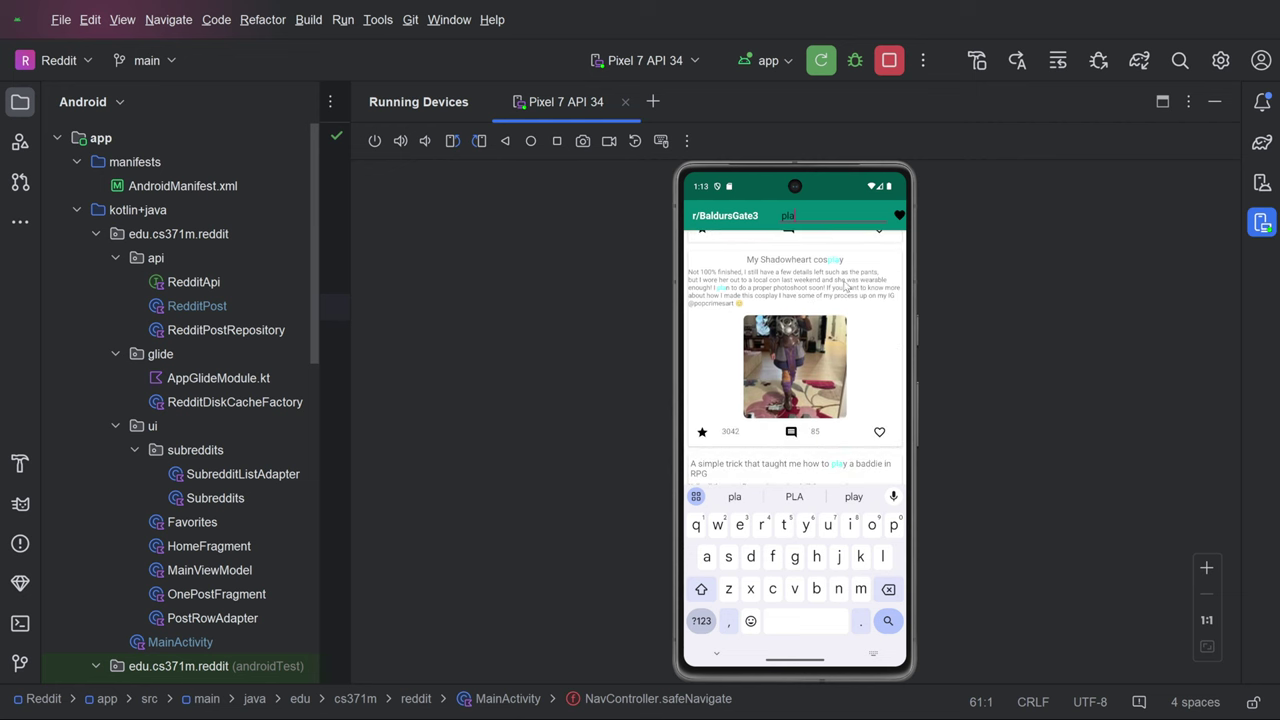
scroll(846, 395, down, 5)
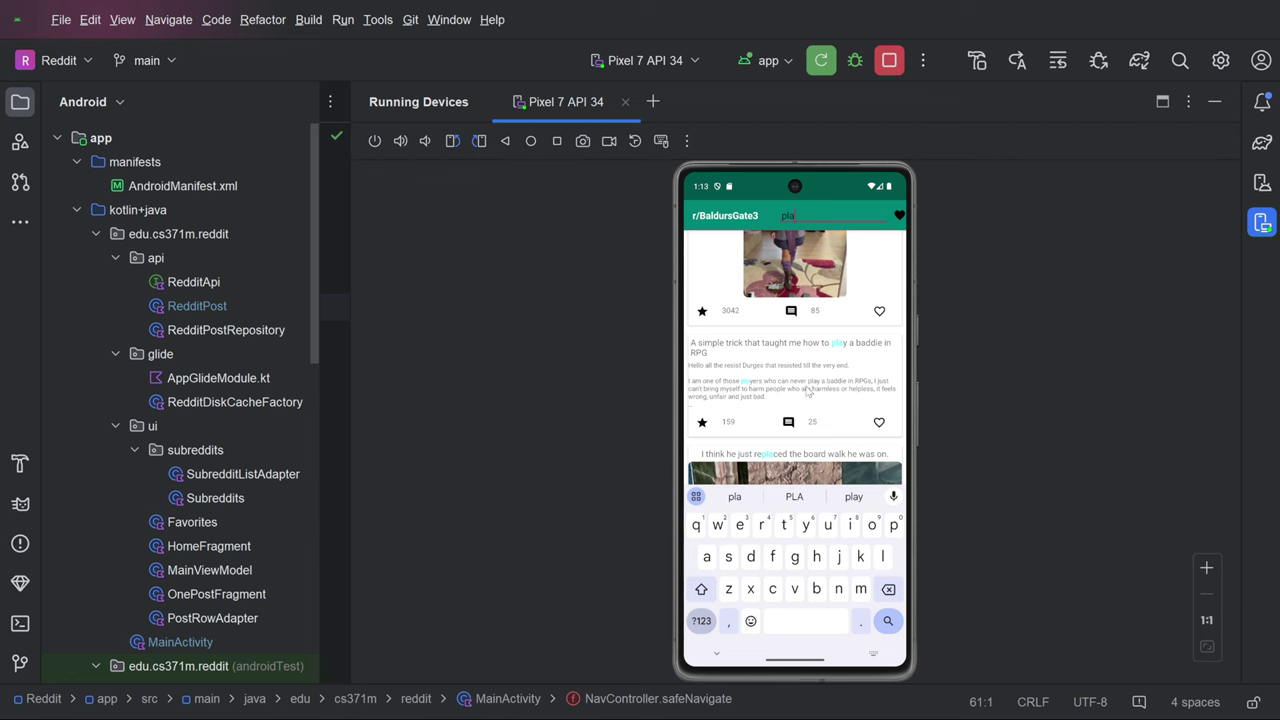
Extend the r/BaldursGate3 search to "play", review the matching posts, and clear the search term.
scroll(807, 391, down, 6)
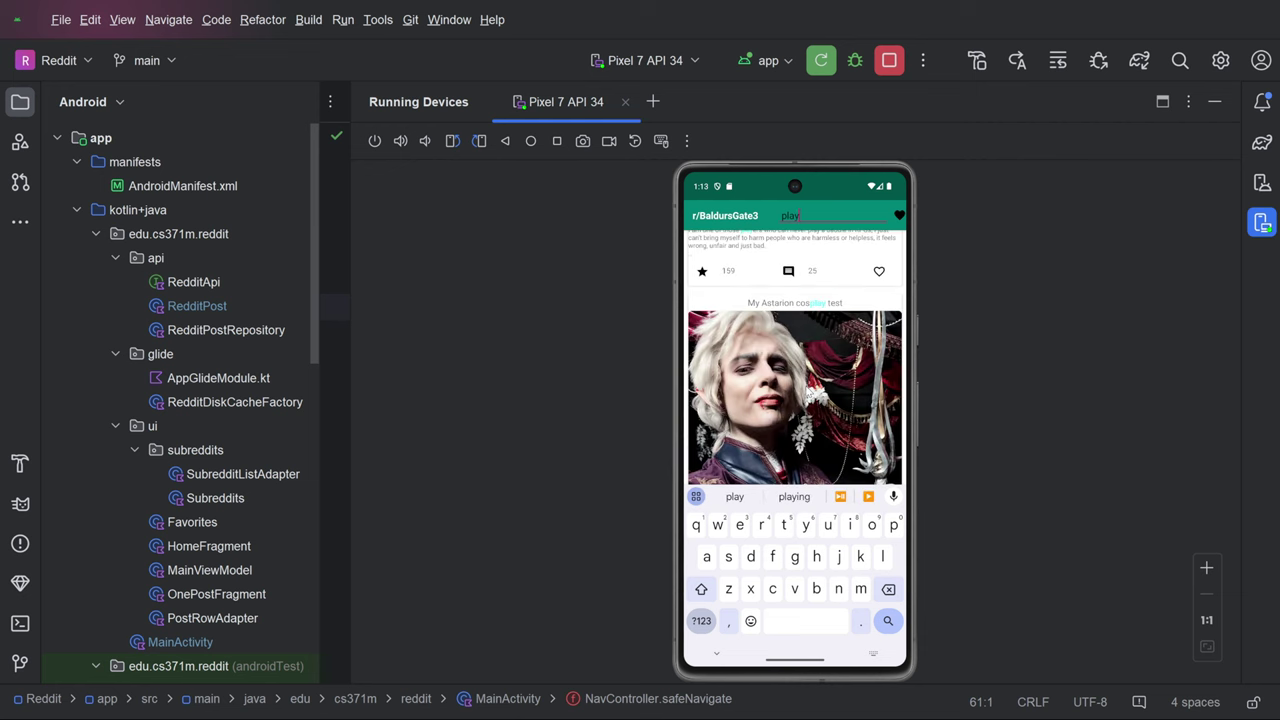
drag(830, 354, 834, 321)
scroll(825, 455, down, 4)
scroll(822, 440, up, 8)
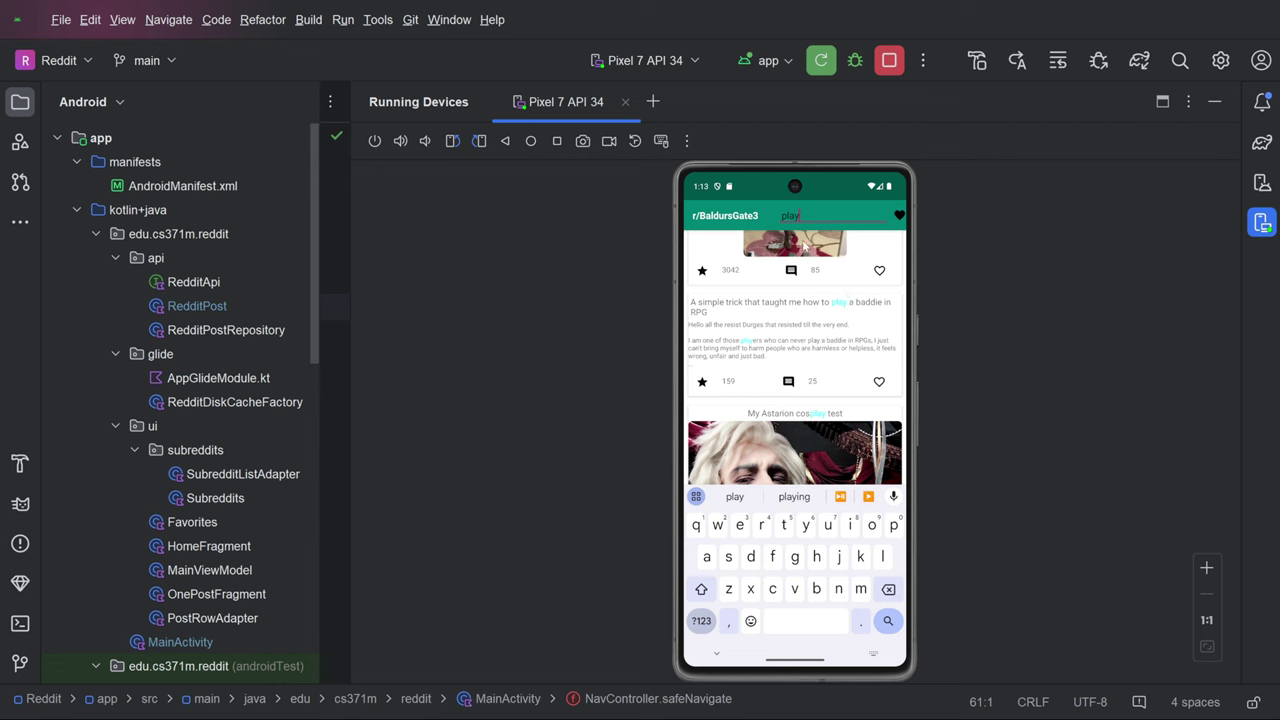
key(BackSpace)
key(BackSpace)
key(BackSpace)
key(BackSpace)
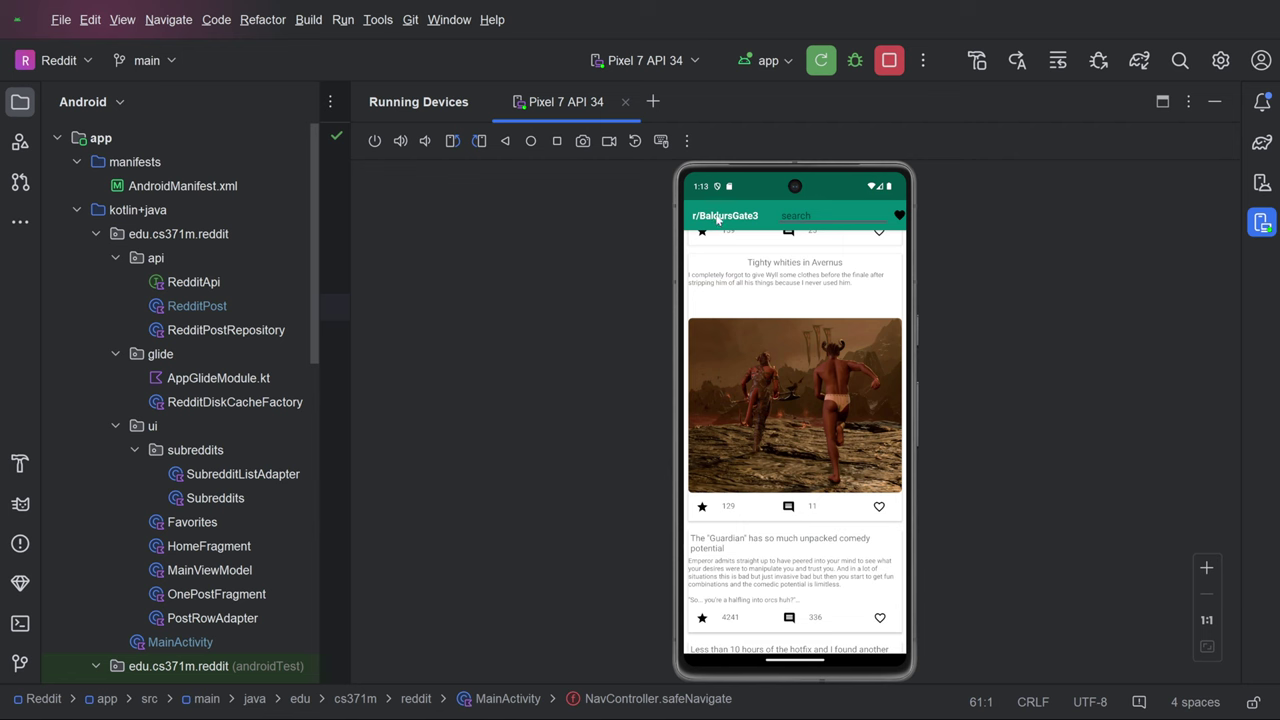
Open the subreddit list and switch the feed to the pics subreddit.
click(717, 219)
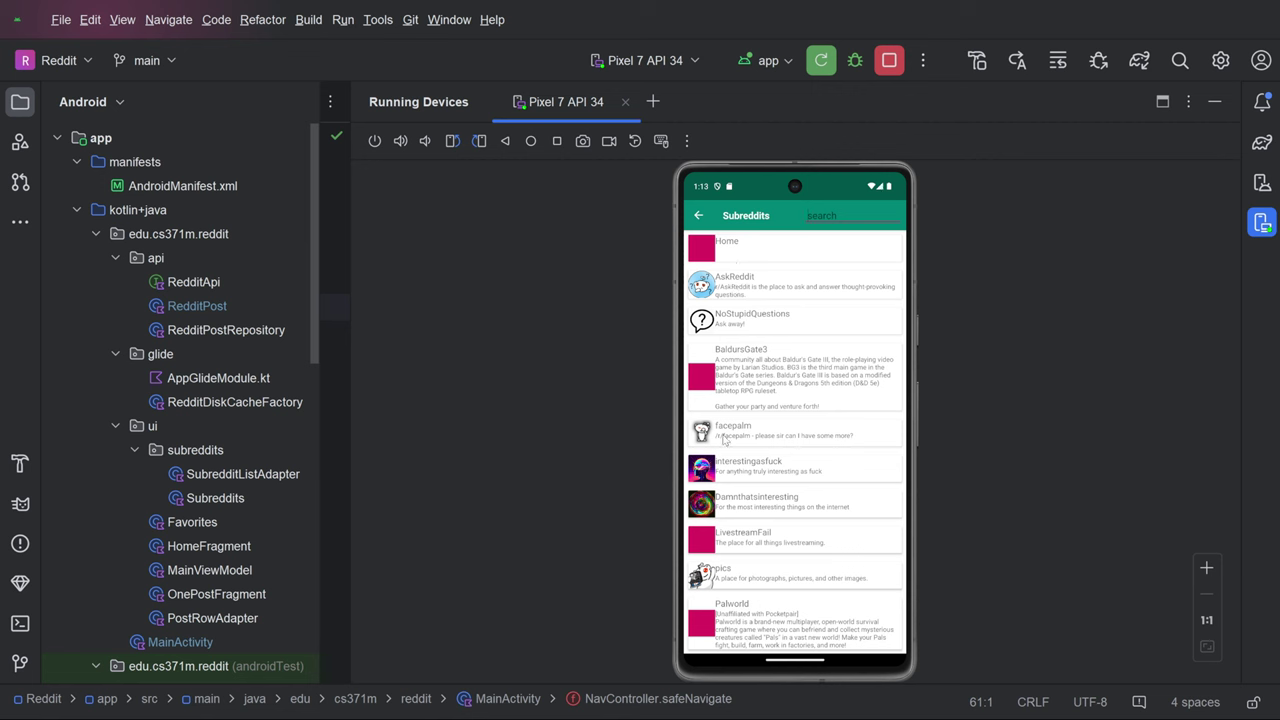
drag(793, 559, 793, 472)
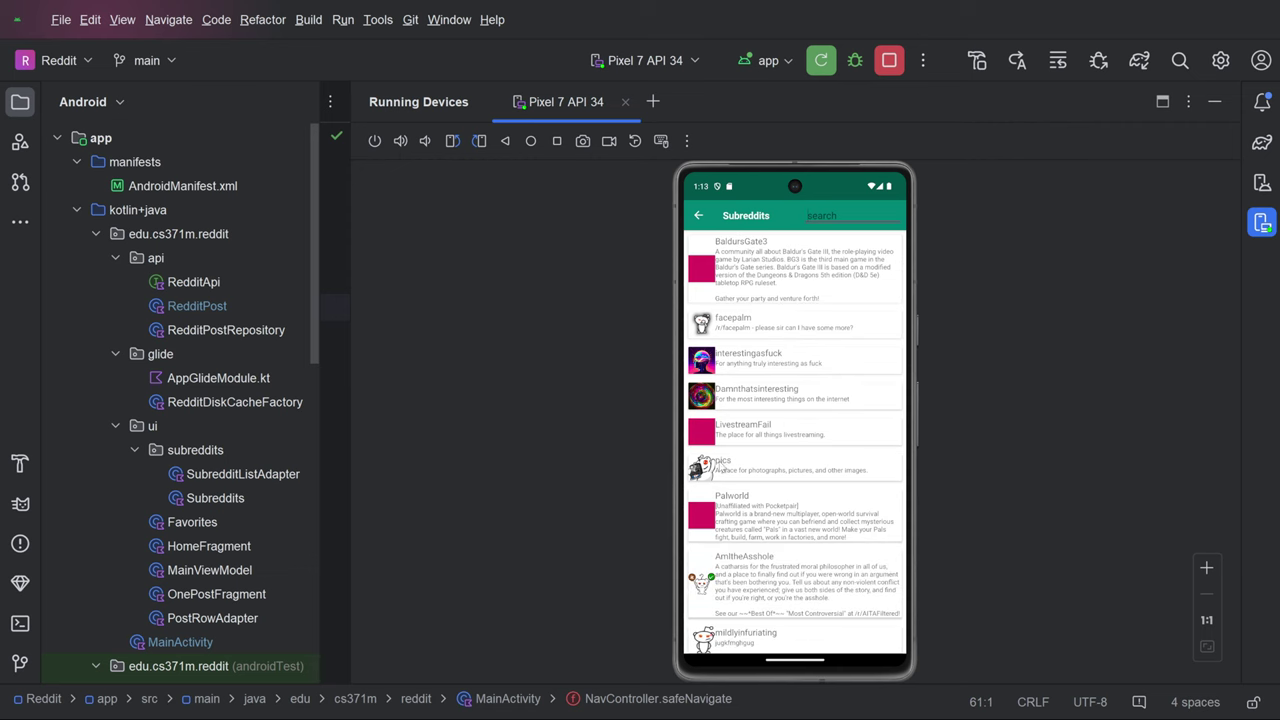
click(722, 465)
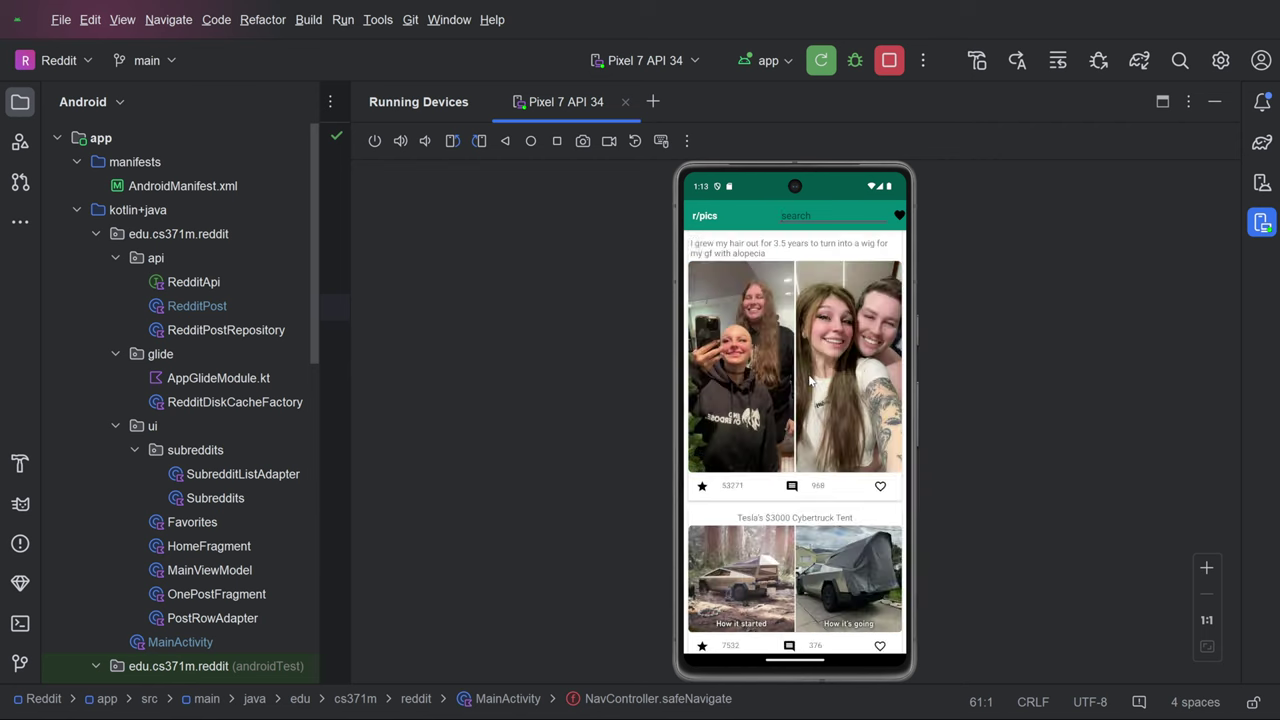
Open the r/pics post about growing hair out for a wig, search it for "yea" twice, clearing the term each time.
click(766, 248)
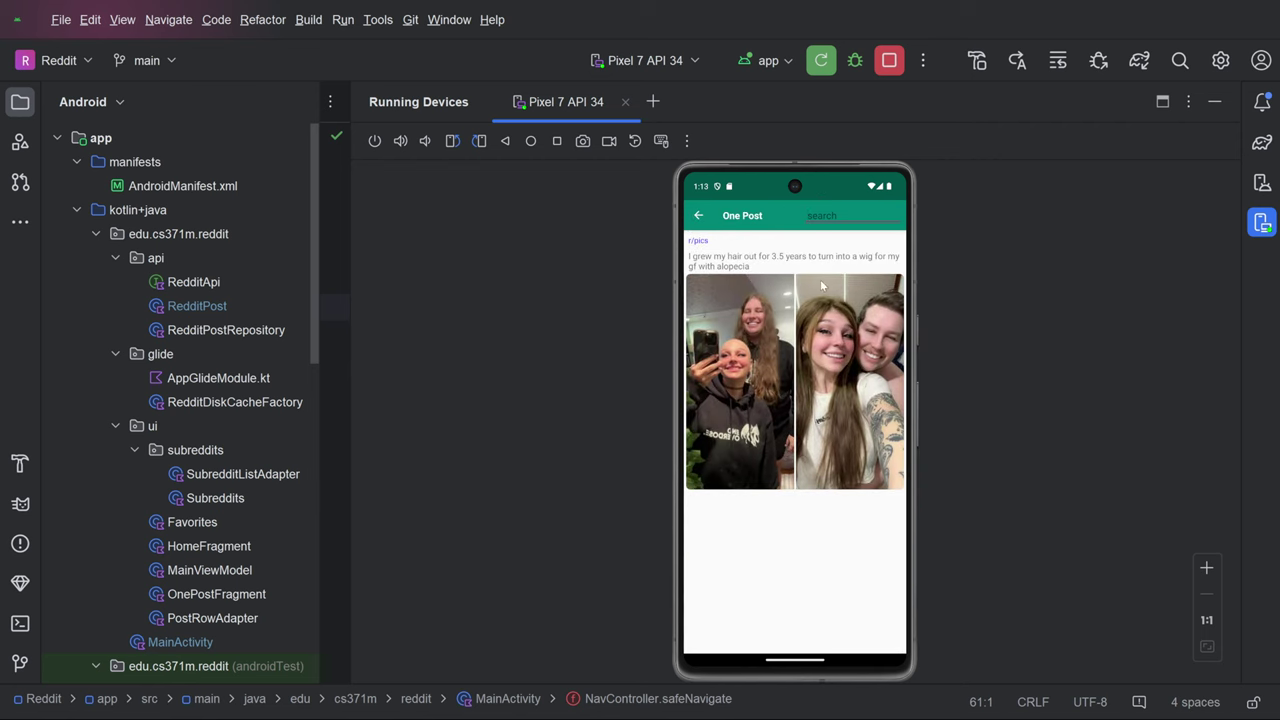
text(yea)
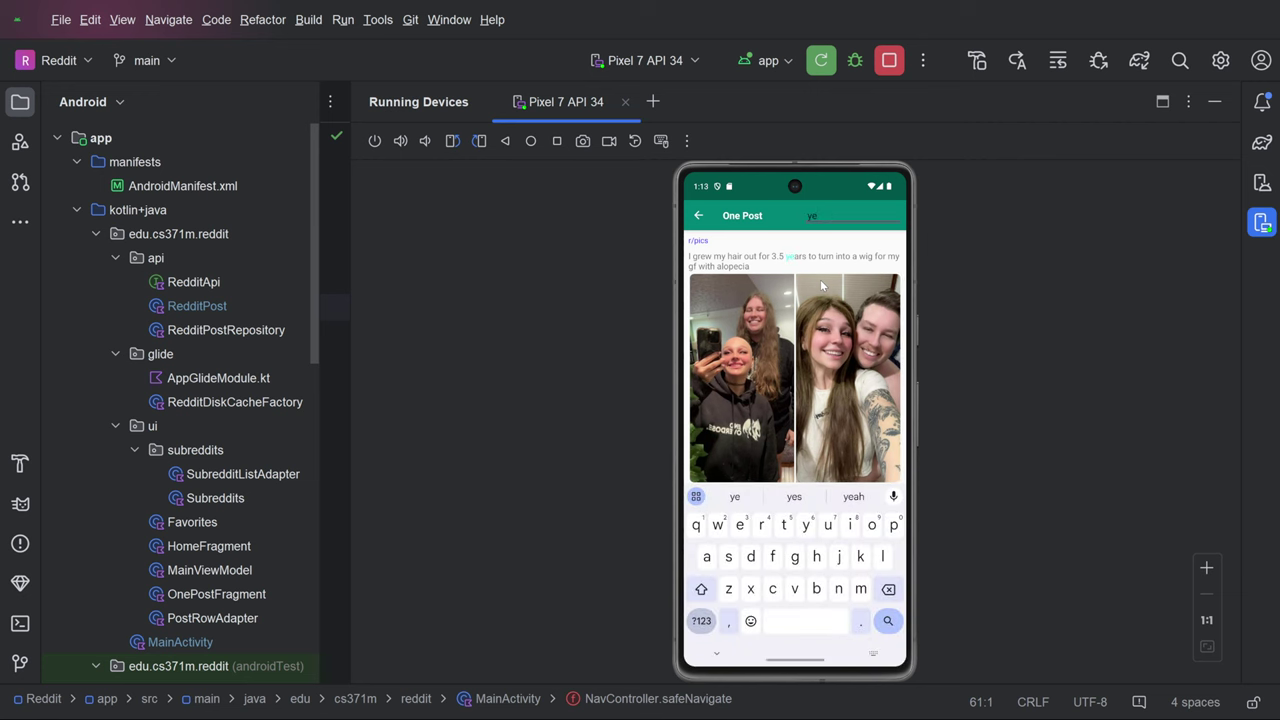
key(BackSpace)
key(BackSpace)
key(BackSpace)
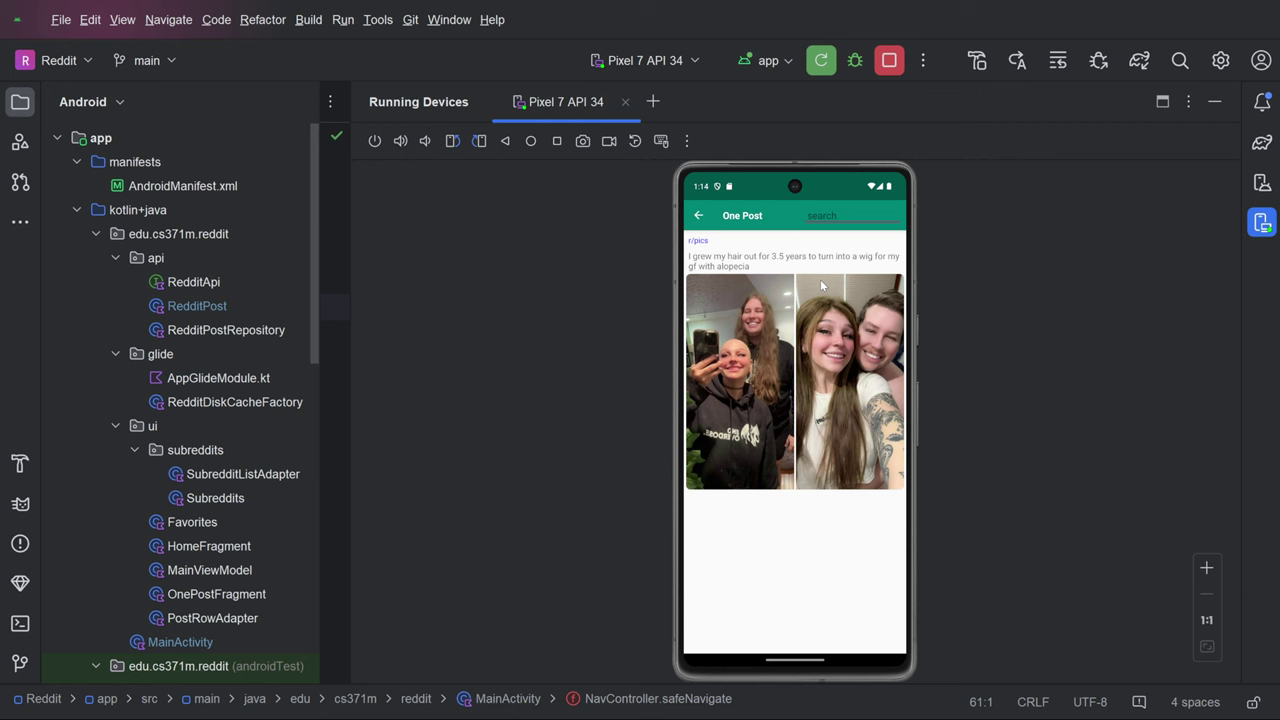
text(yea)
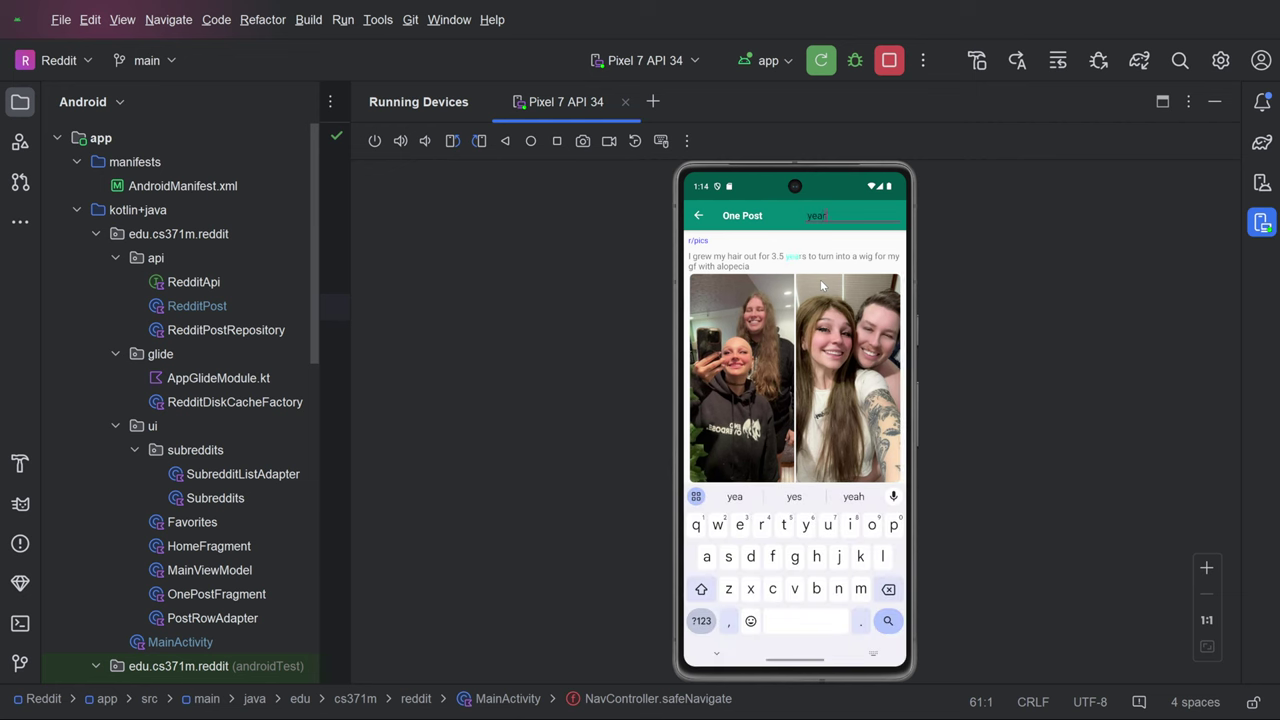
key(BackSpace)
key(BackSpace)
key(BackSpace)
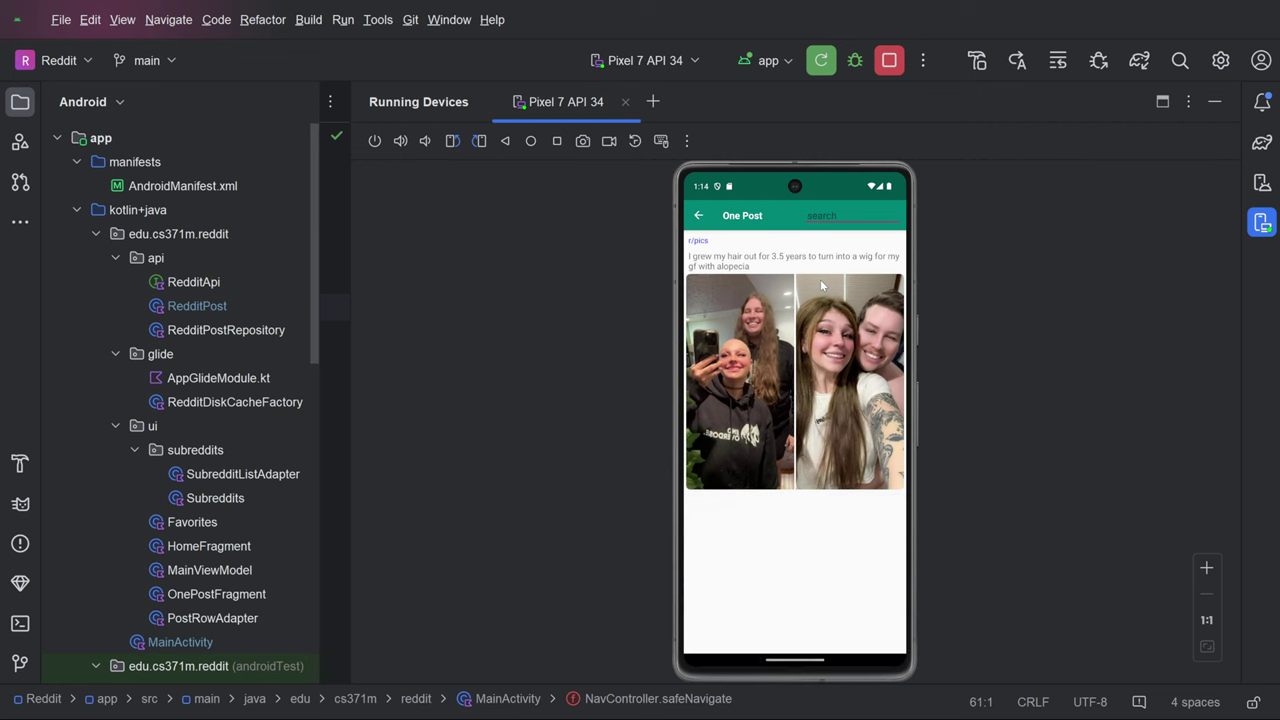
Search the opened wig post for "ha" and clear the search term.
text(ha)
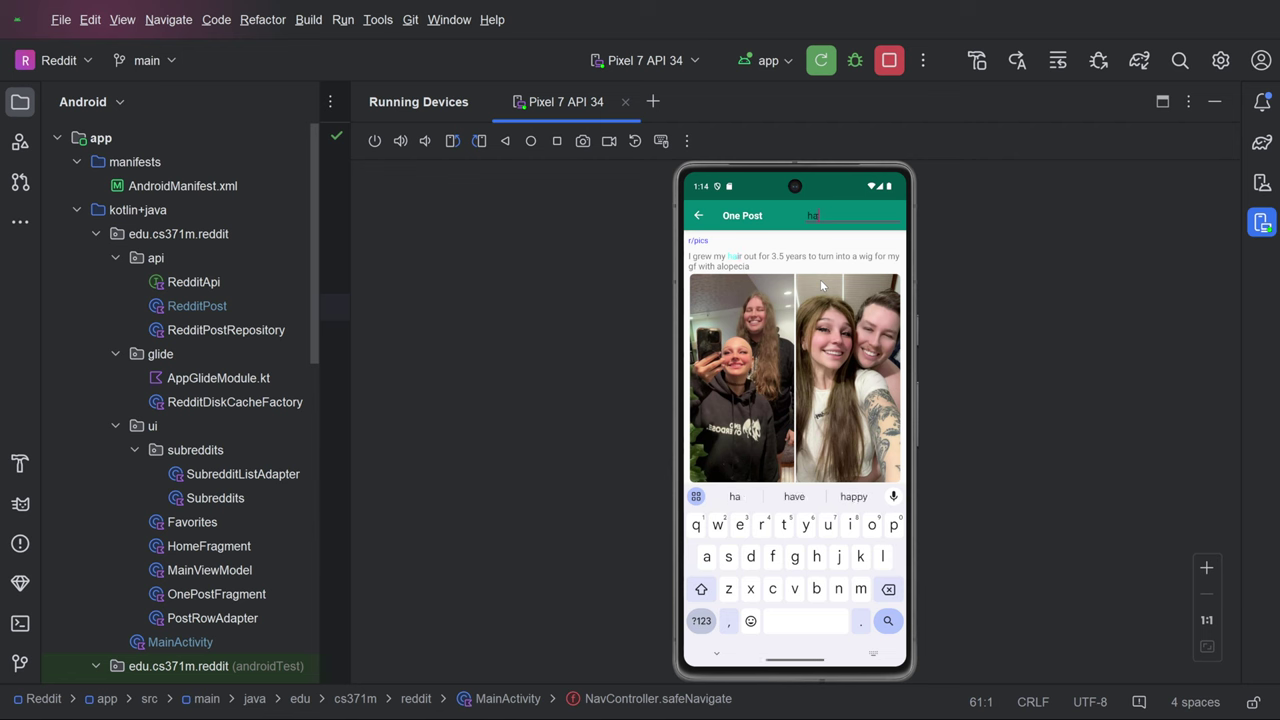
key(BackSpace)
key(BackSpace)
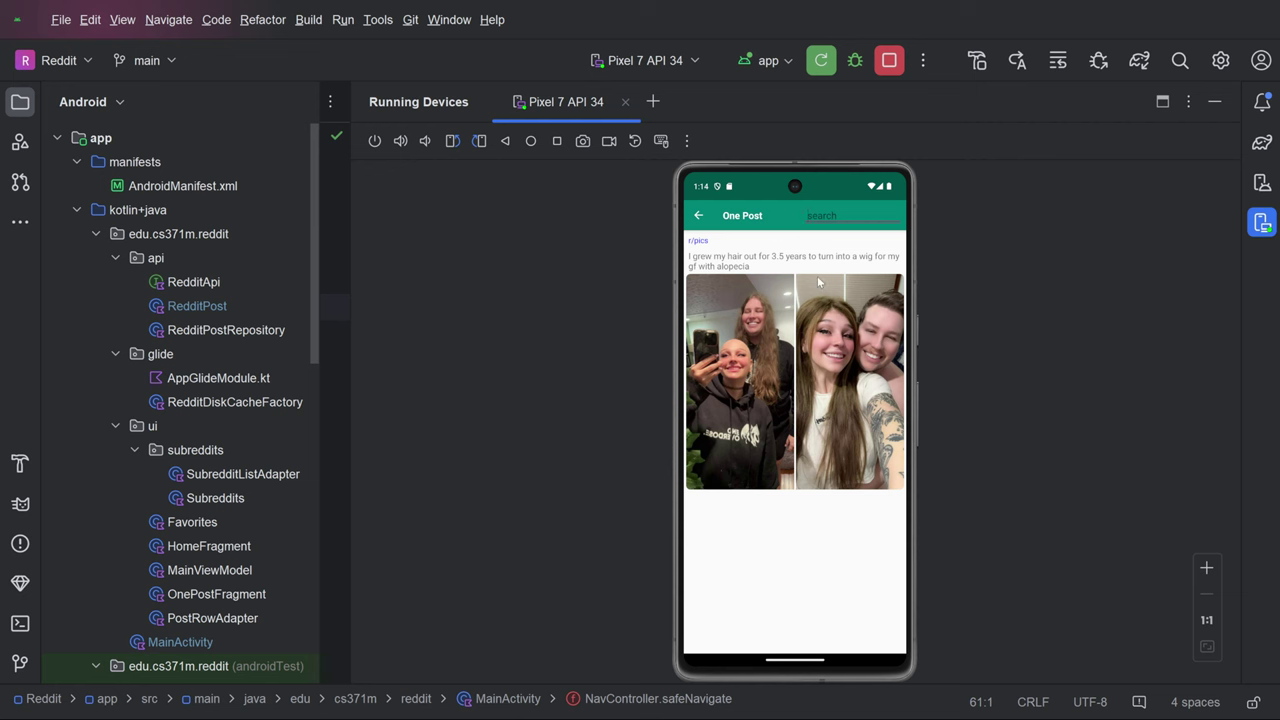
From the r/pics feed, view the Japanese-American girl post and the "Tesla's $3000 Cybertruck Tent" post individually, returning to the feed after each.
click(698, 218)
drag(745, 529, 748, 355)
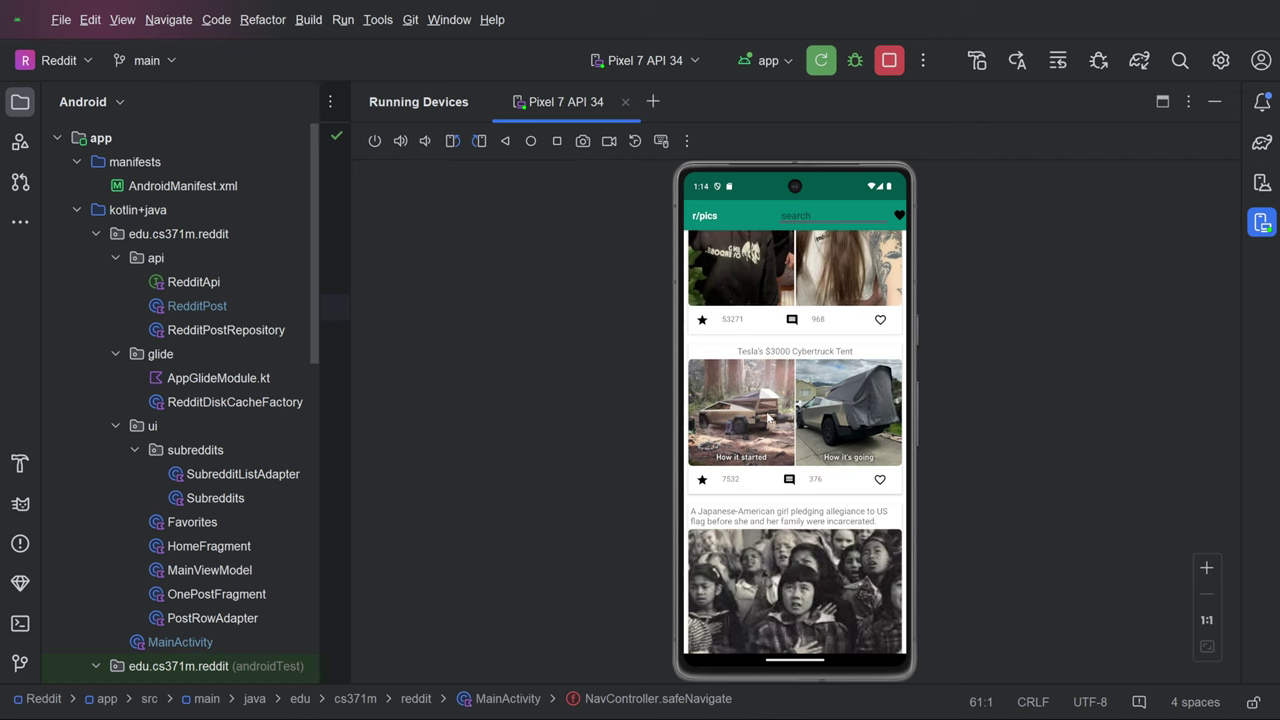
click(749, 538)
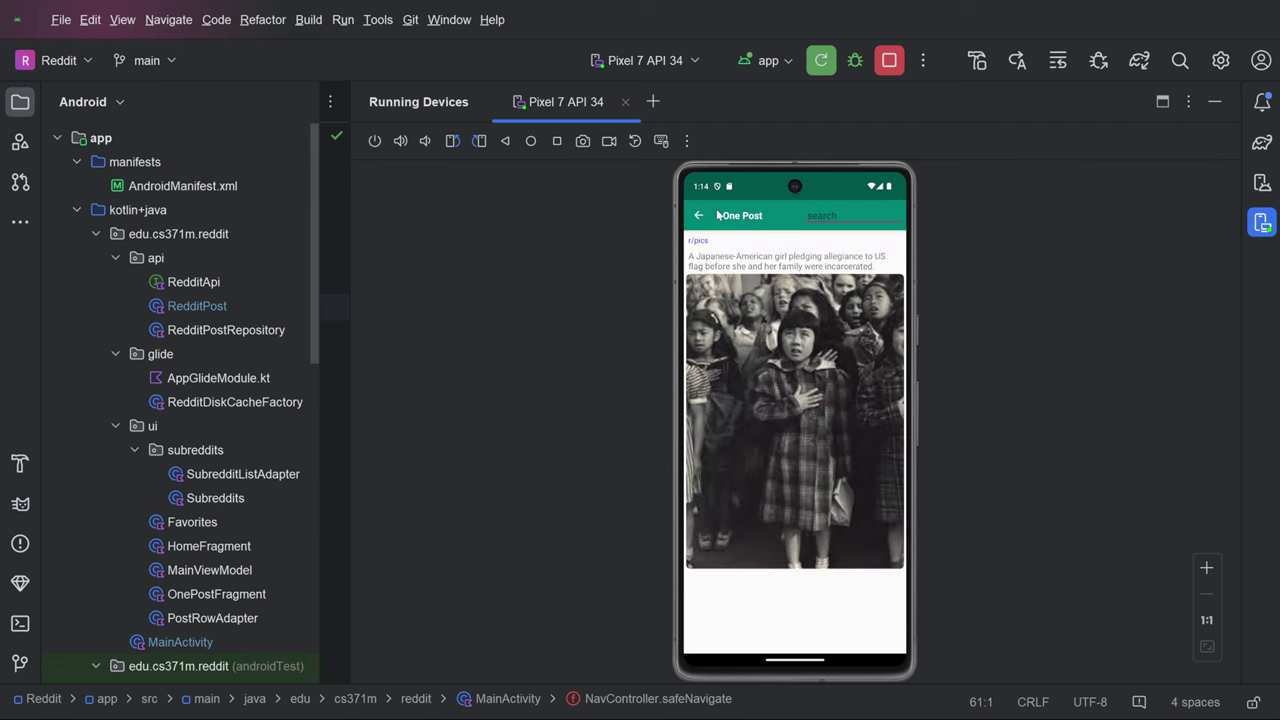
click(698, 218)
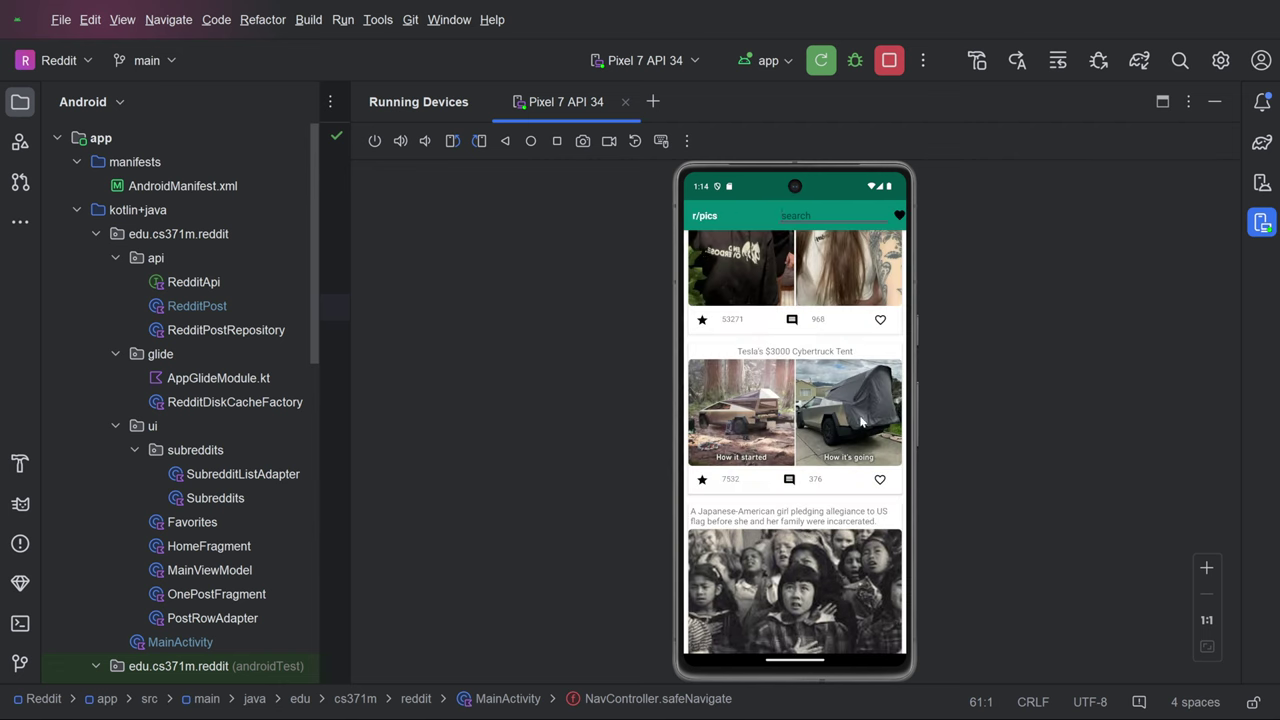
click(861, 423)
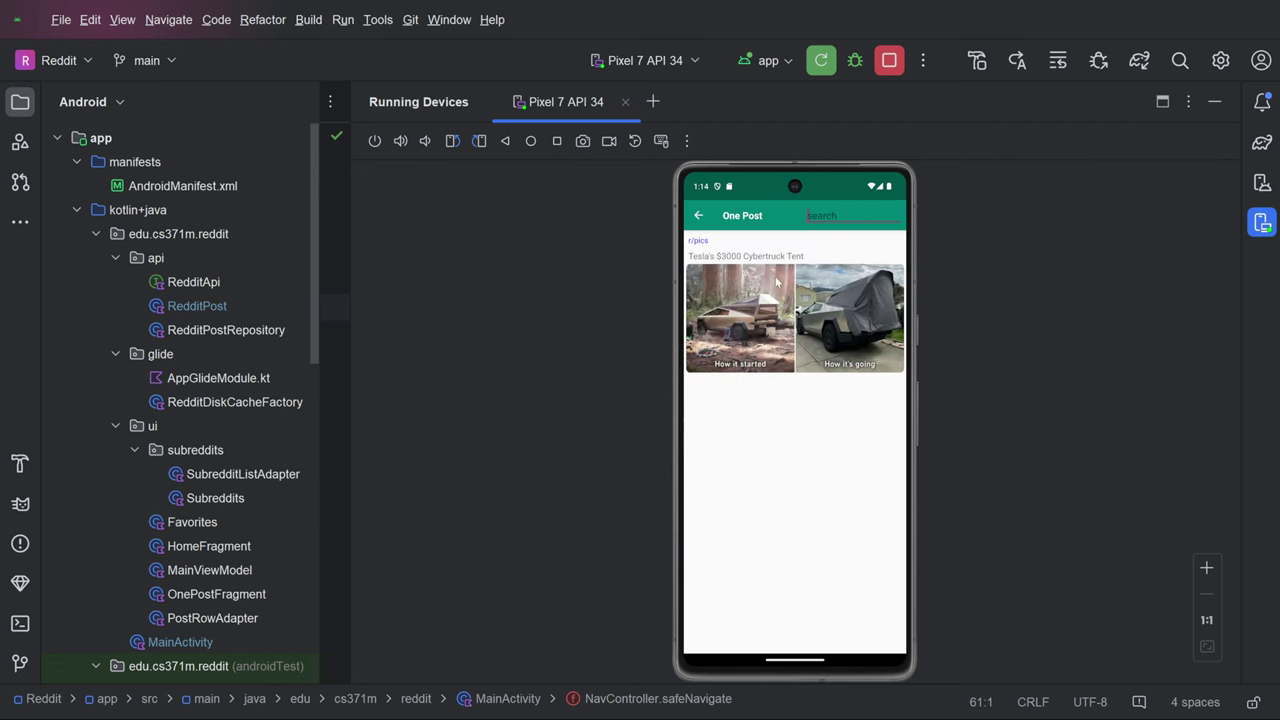
click(698, 218)
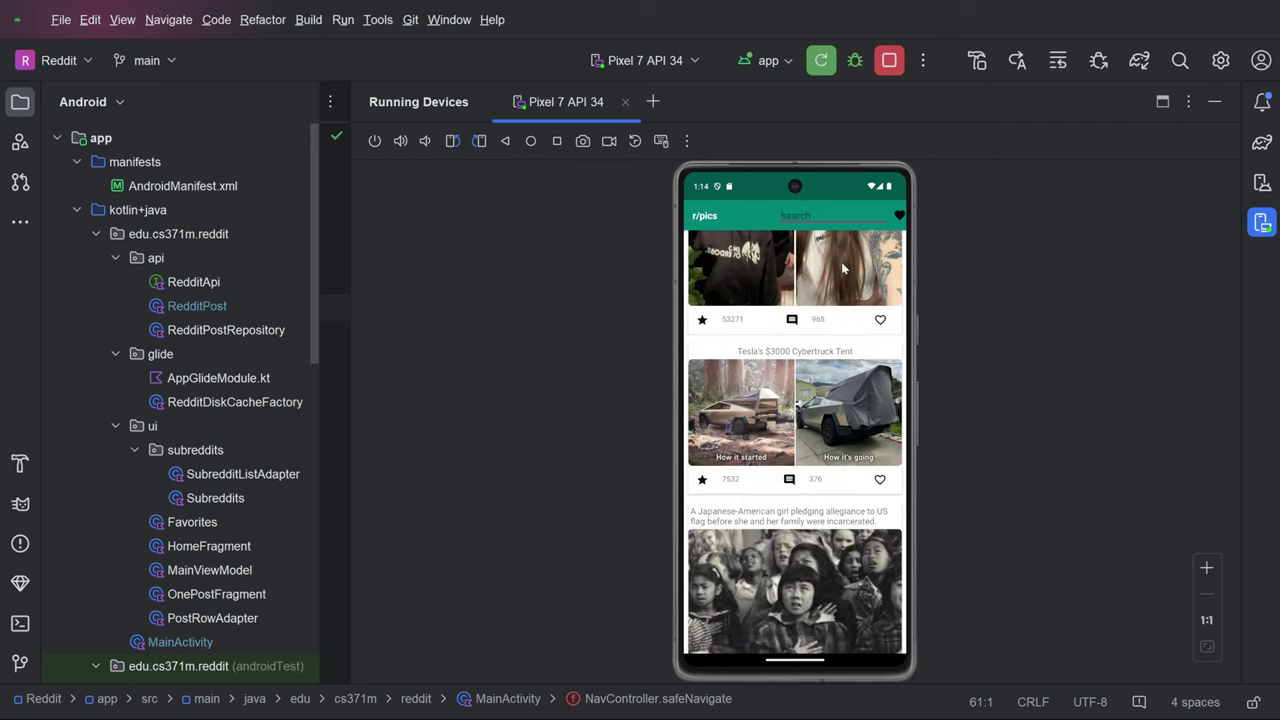
Show the Logcat output and bring the logged request and image URLs into view.
drag(826, 458, 833, 262)
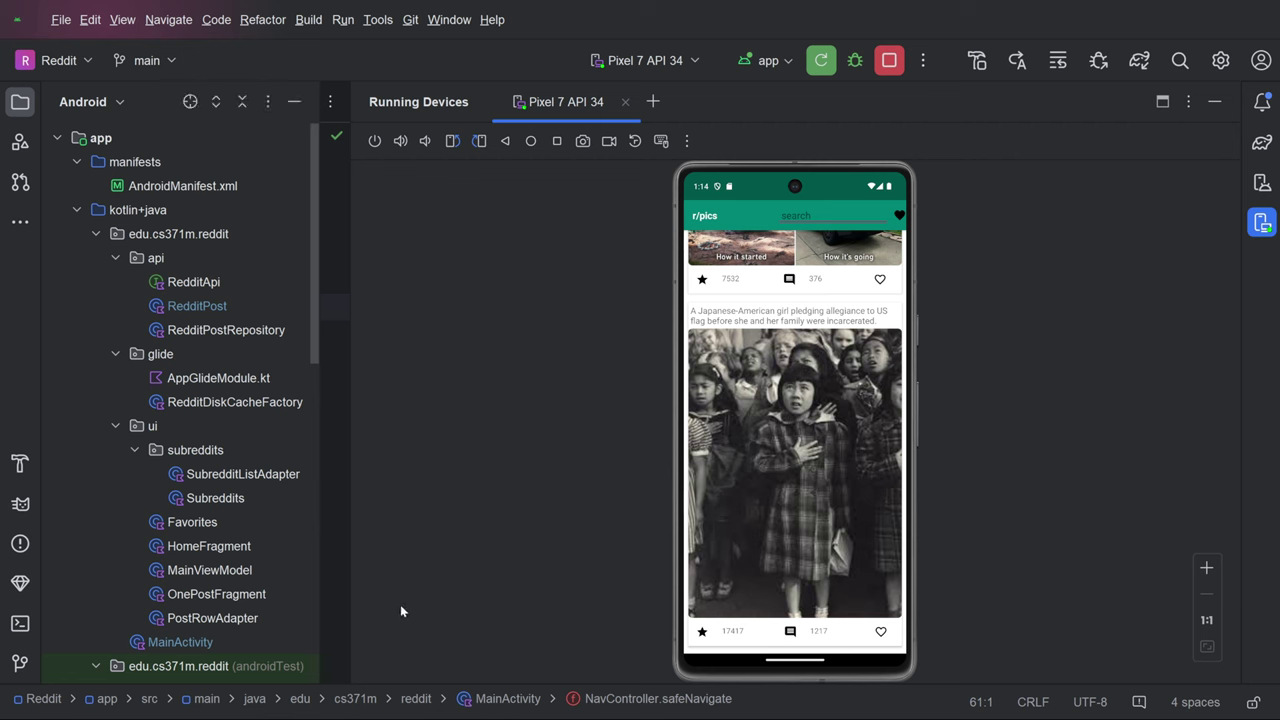
click(20, 504)
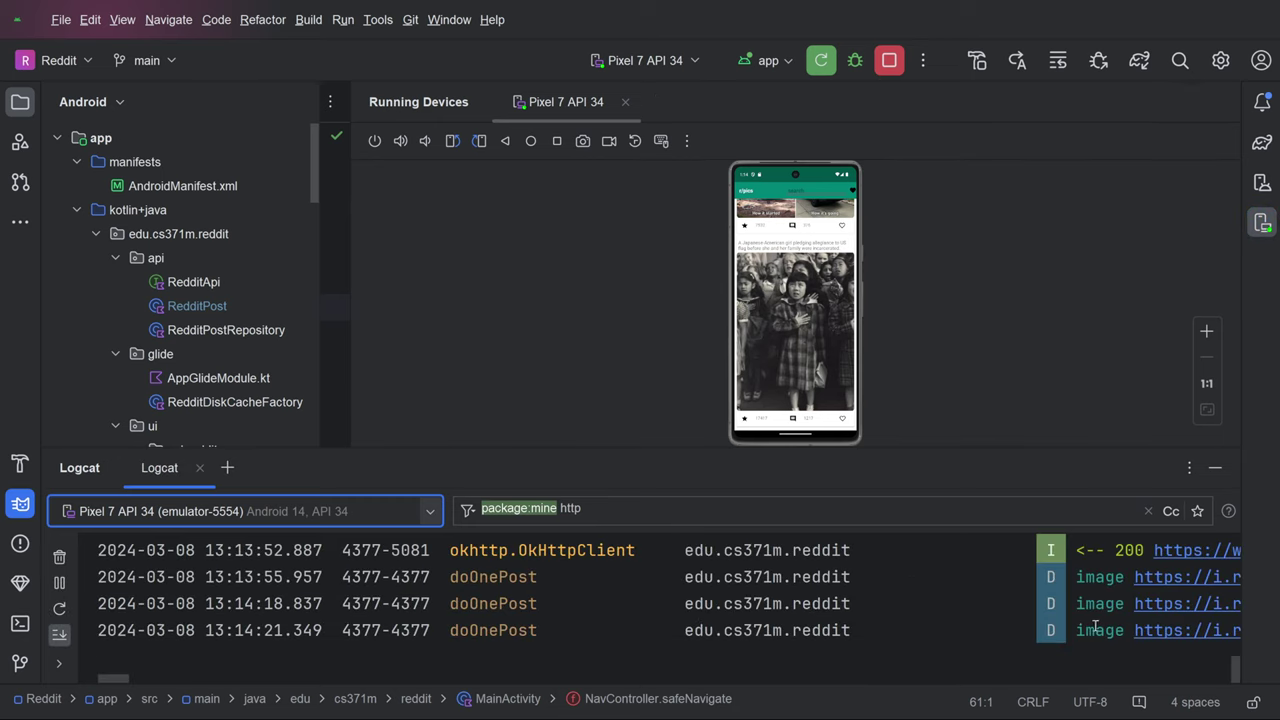
drag(180, 682, 125, 688)
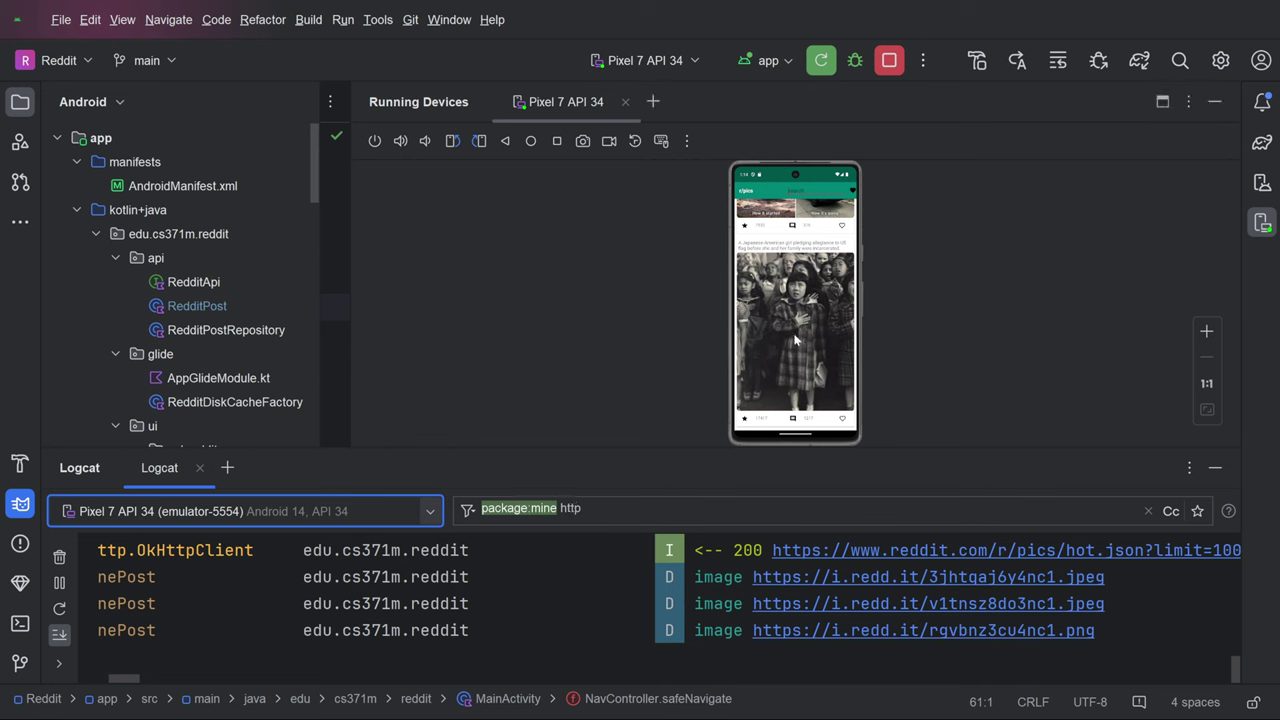
Mark the Cybertruck tent and wig posts in r/pics as favorites, and check the Favorites list before returning to the feed.
click(845, 230)
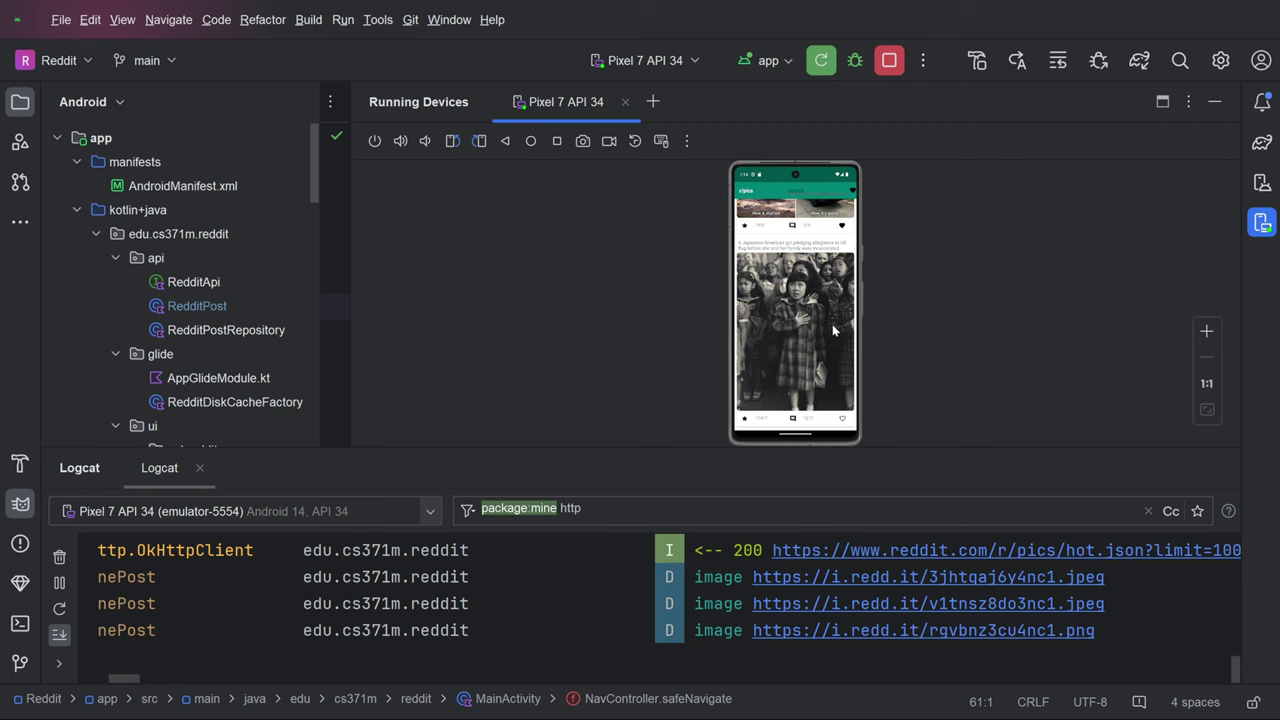
scroll(836, 338, up, 3)
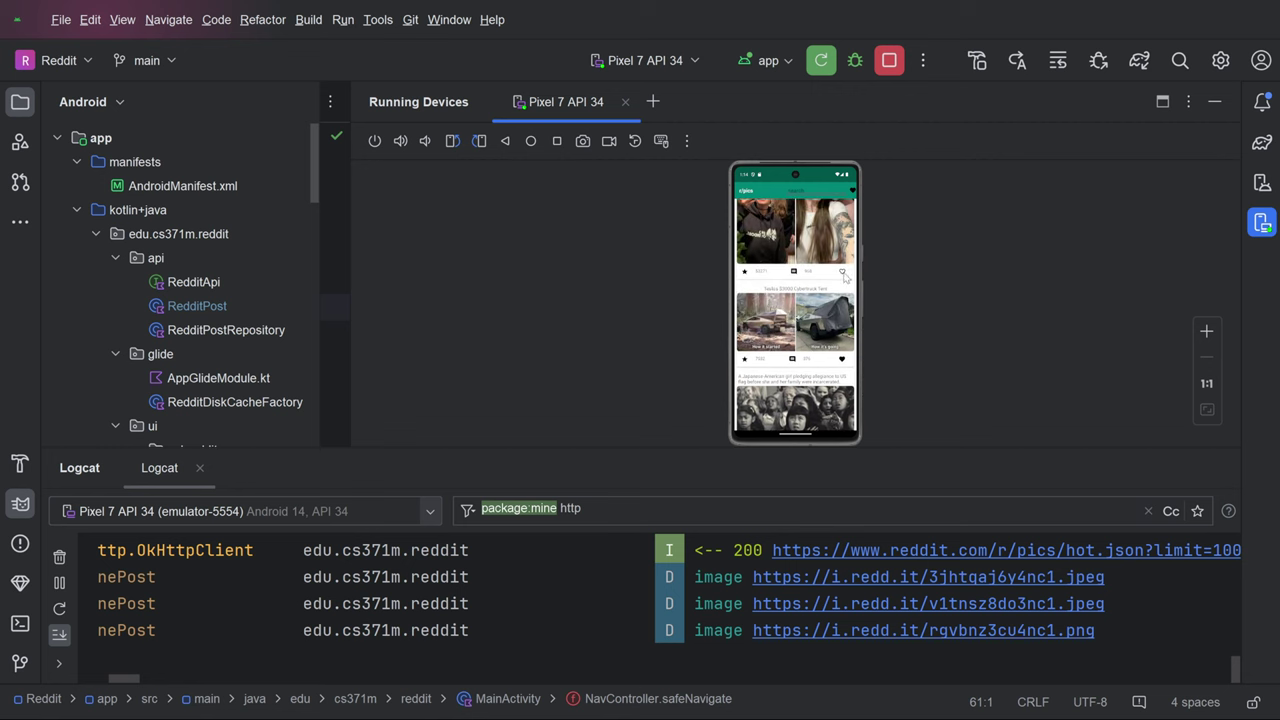
scroll(845, 308, up, 2)
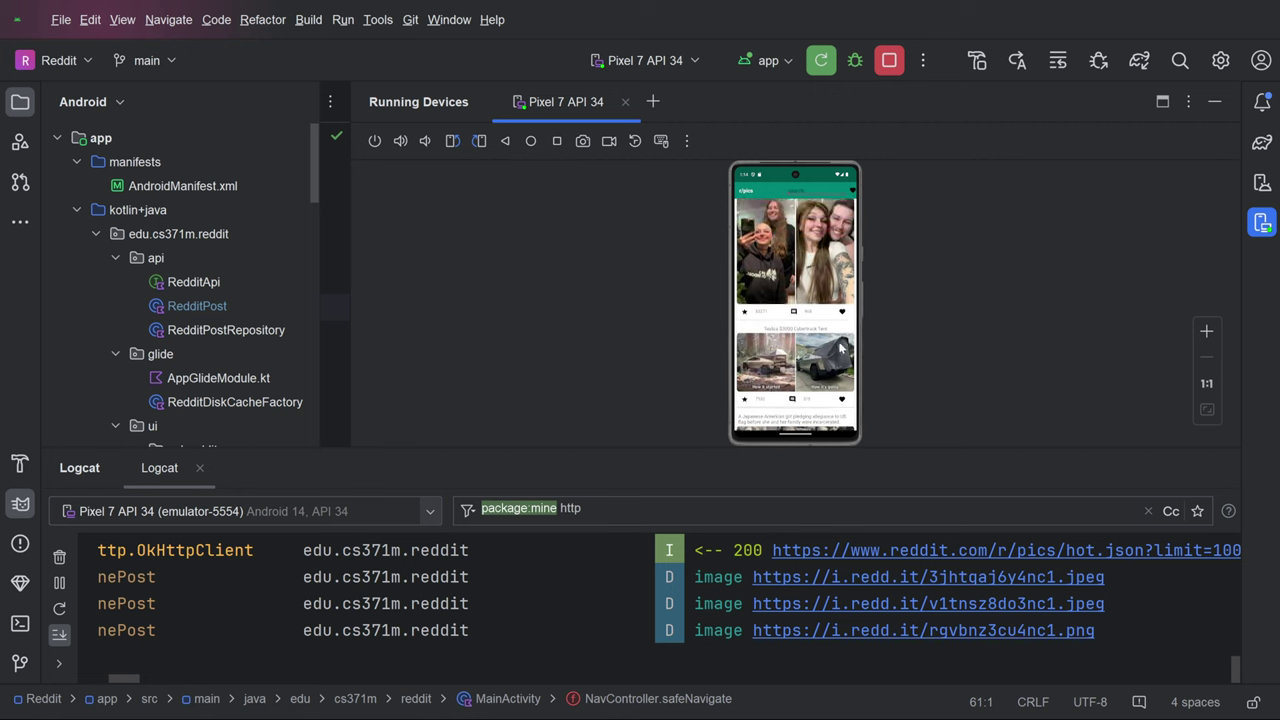
click(852, 192)
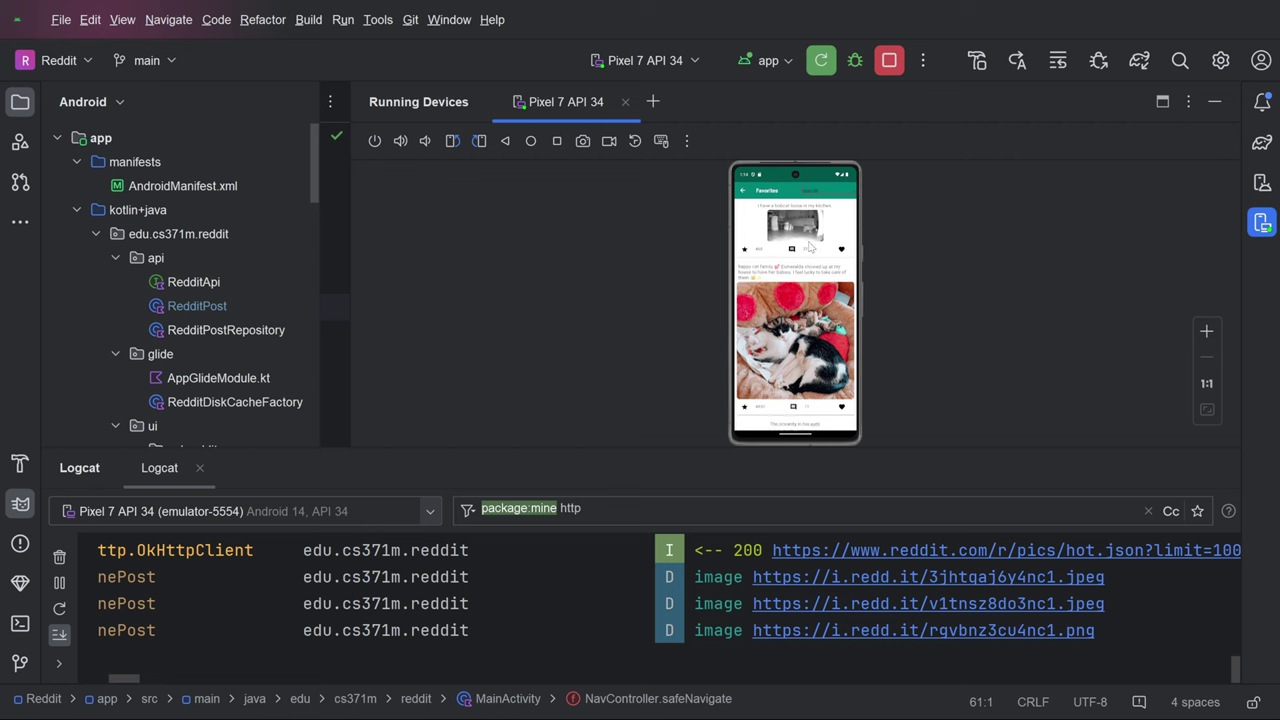
click(743, 193)
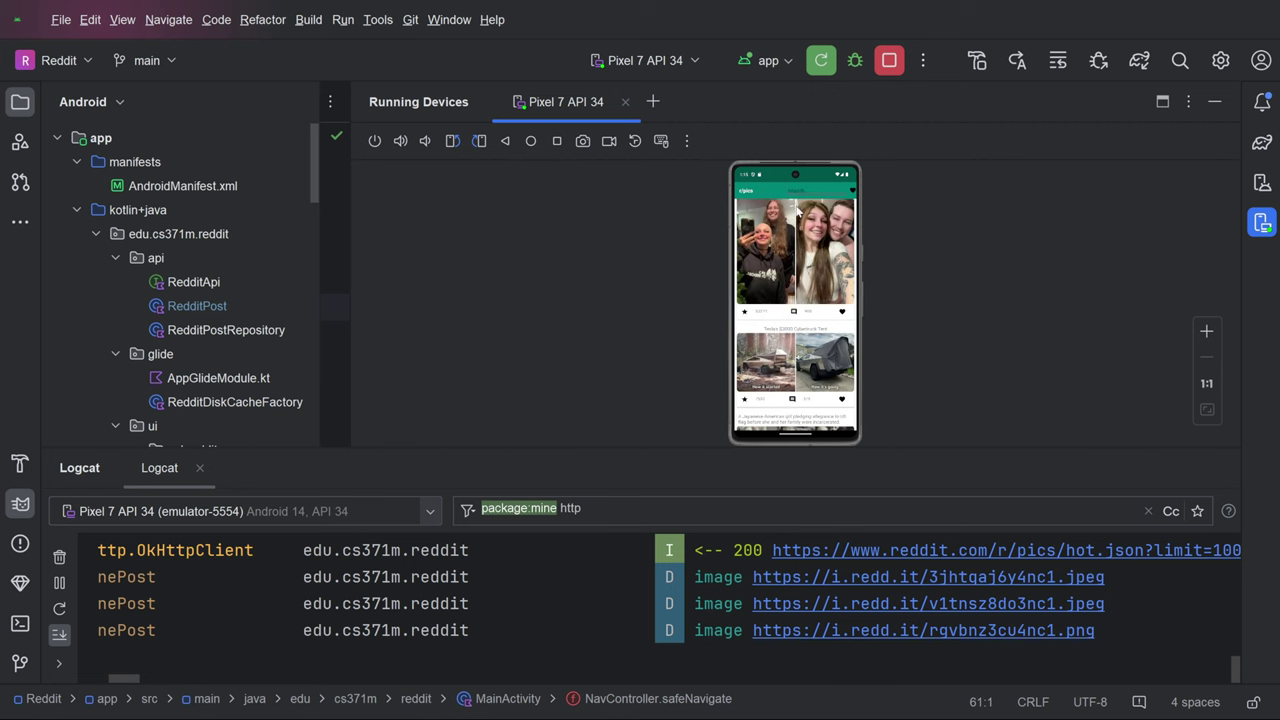
Refresh the r/pics feed twice, visiting the Favorites list between the two refreshes.
drag(800, 336, 801, 330)
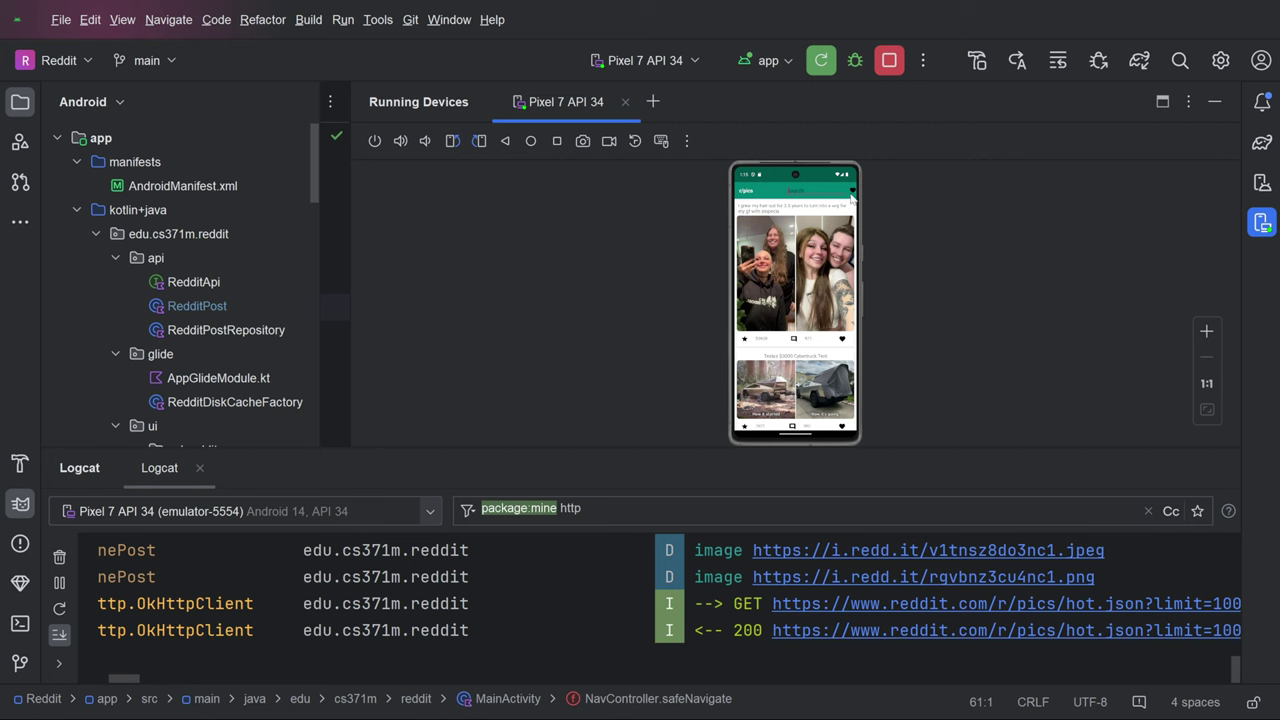
click(853, 190)
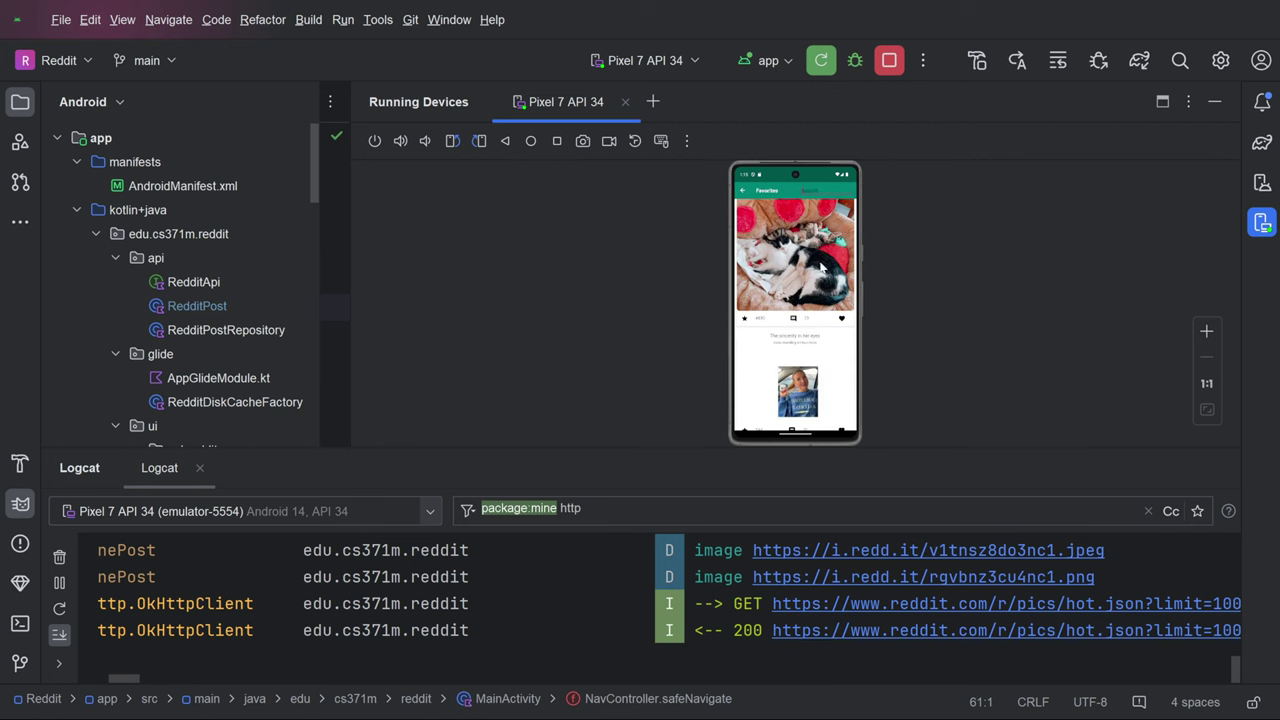
click(744, 192)
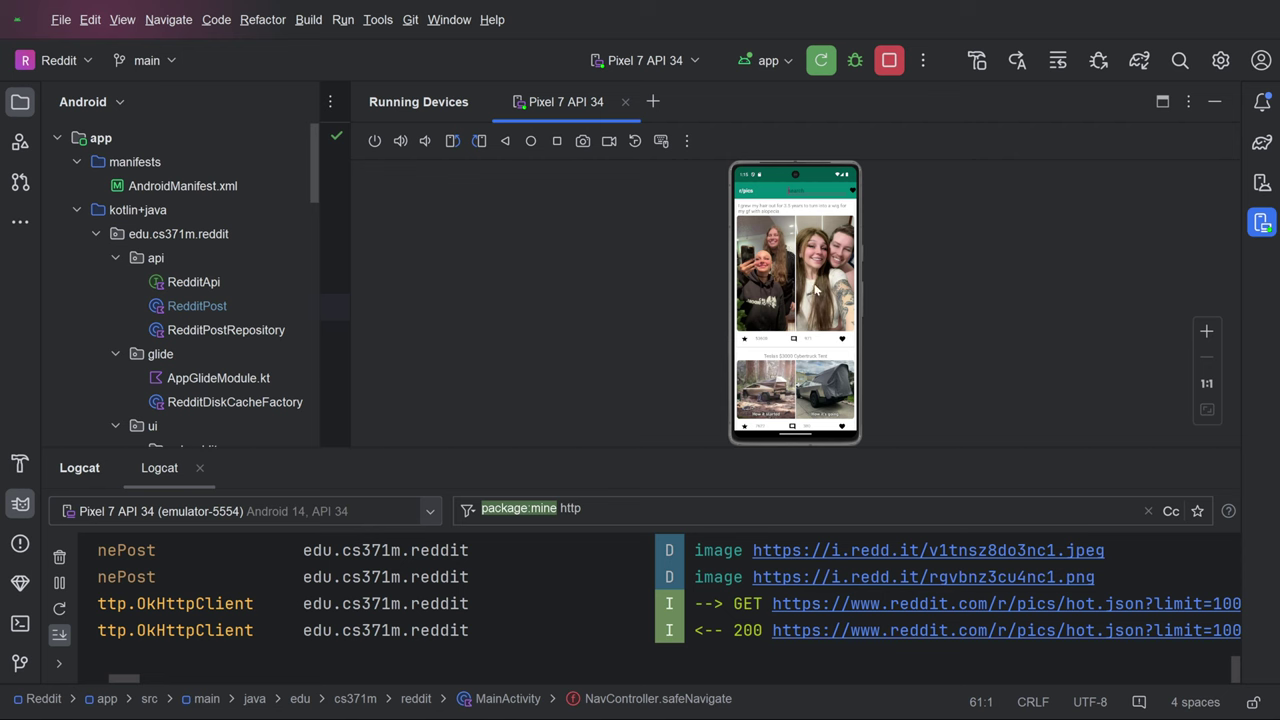
drag(795, 358, 796, 295)
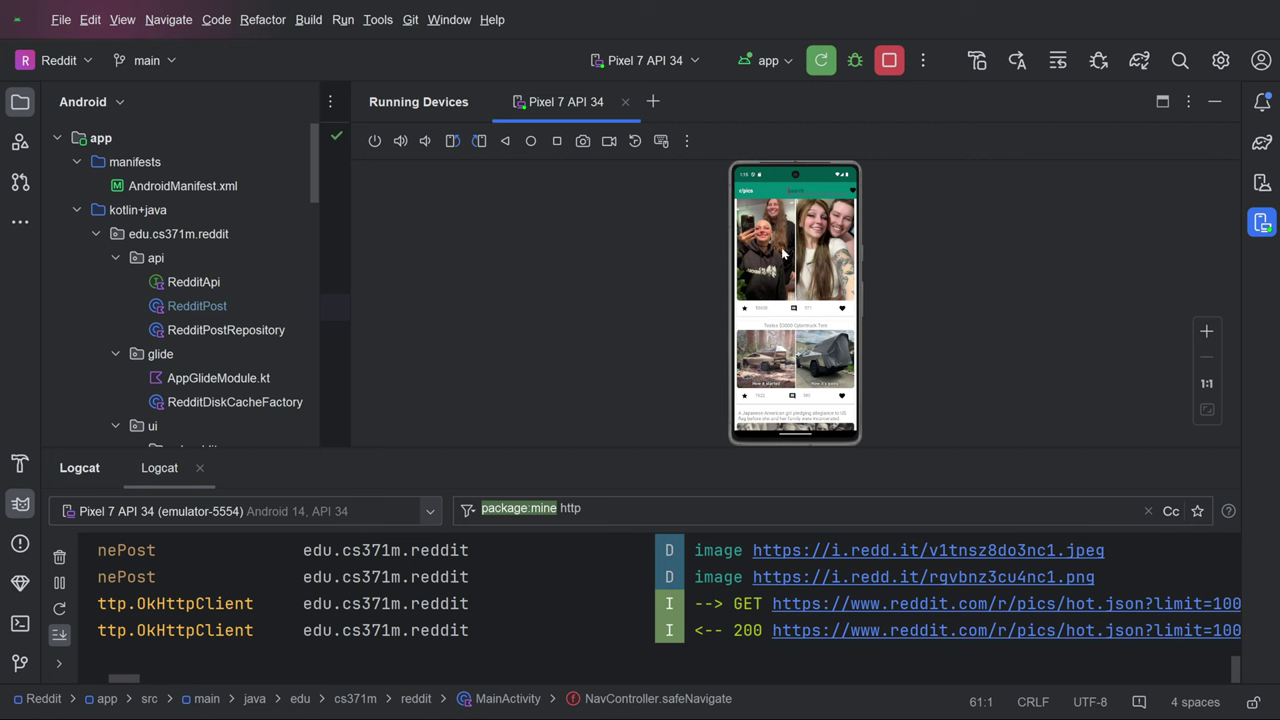
drag(782, 372, 792, 425)
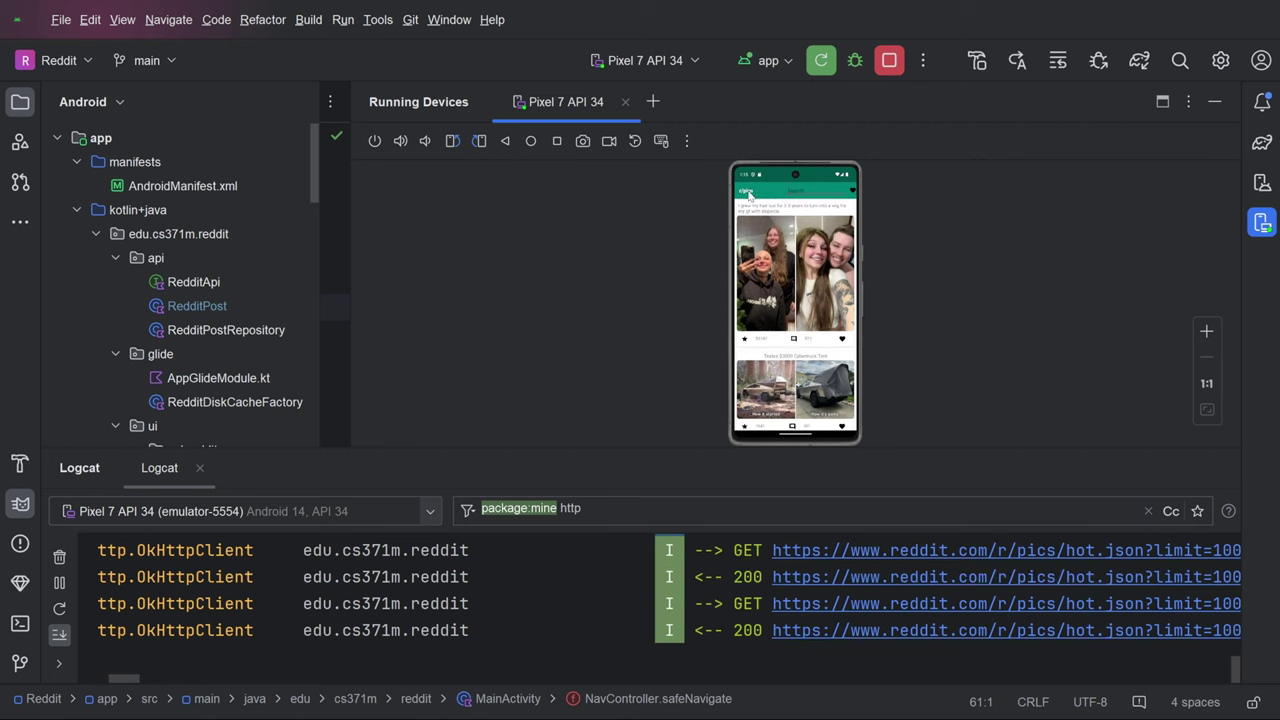
Open the subreddit list and examine the entries it writes to the Logcat output.
click(749, 193)
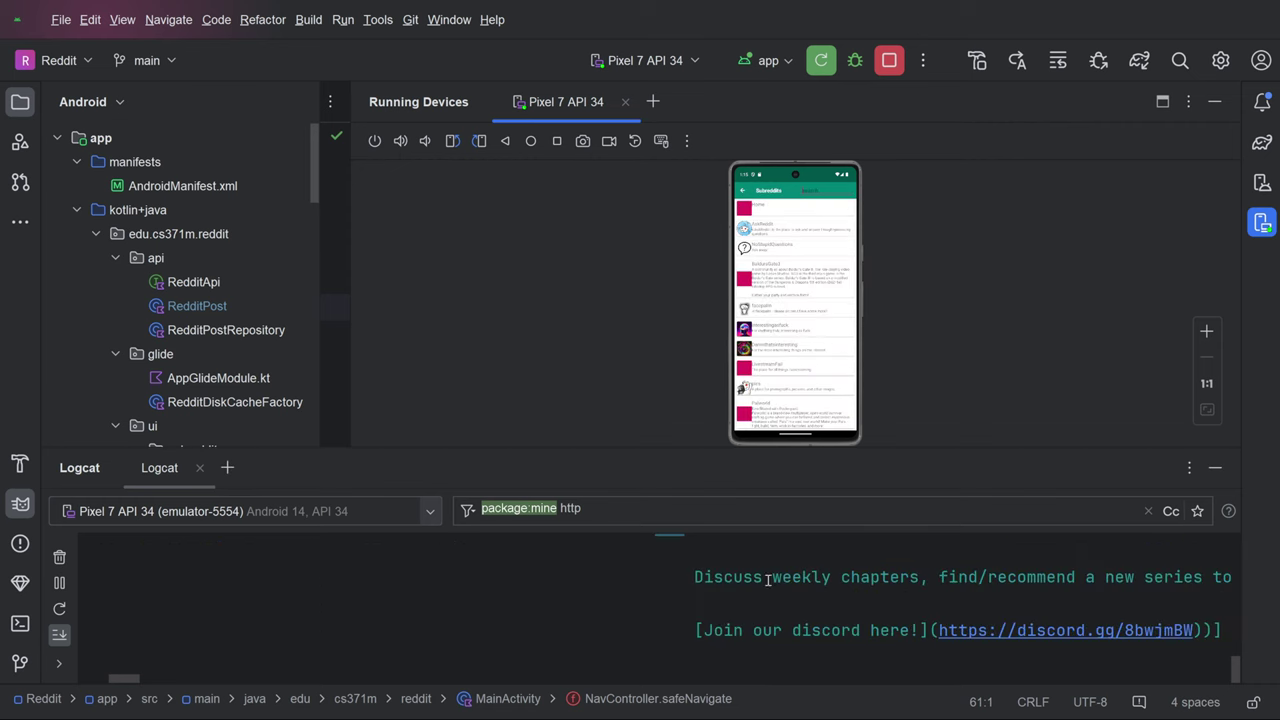
scroll(768, 578, up, 5)
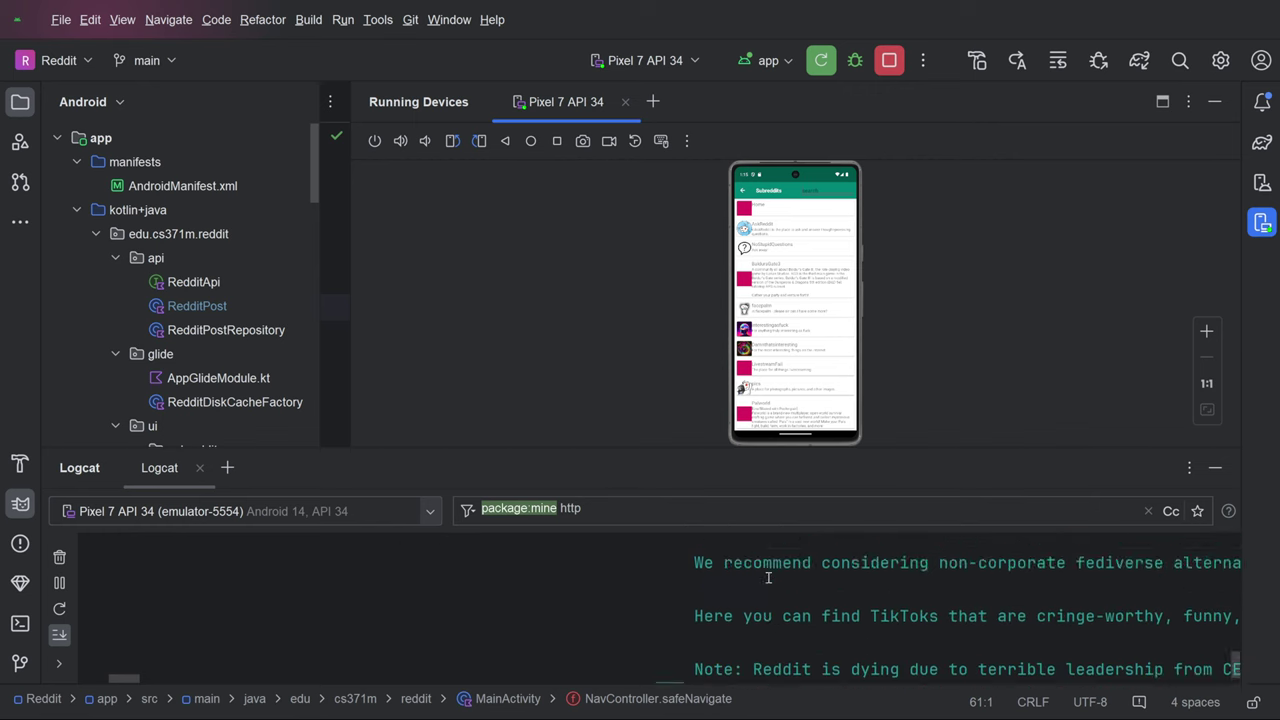
scroll(768, 578, down, 3)
scroll(768, 578, up, 10)
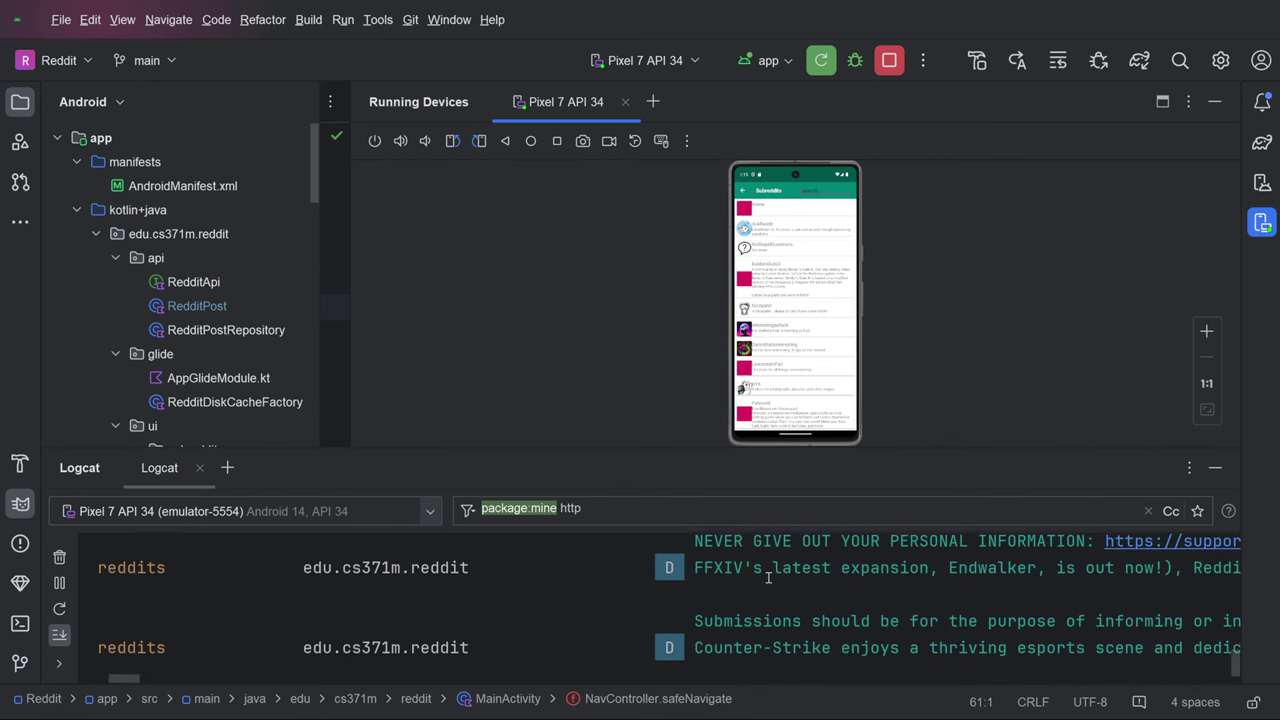
scroll(767, 574, up, 3)
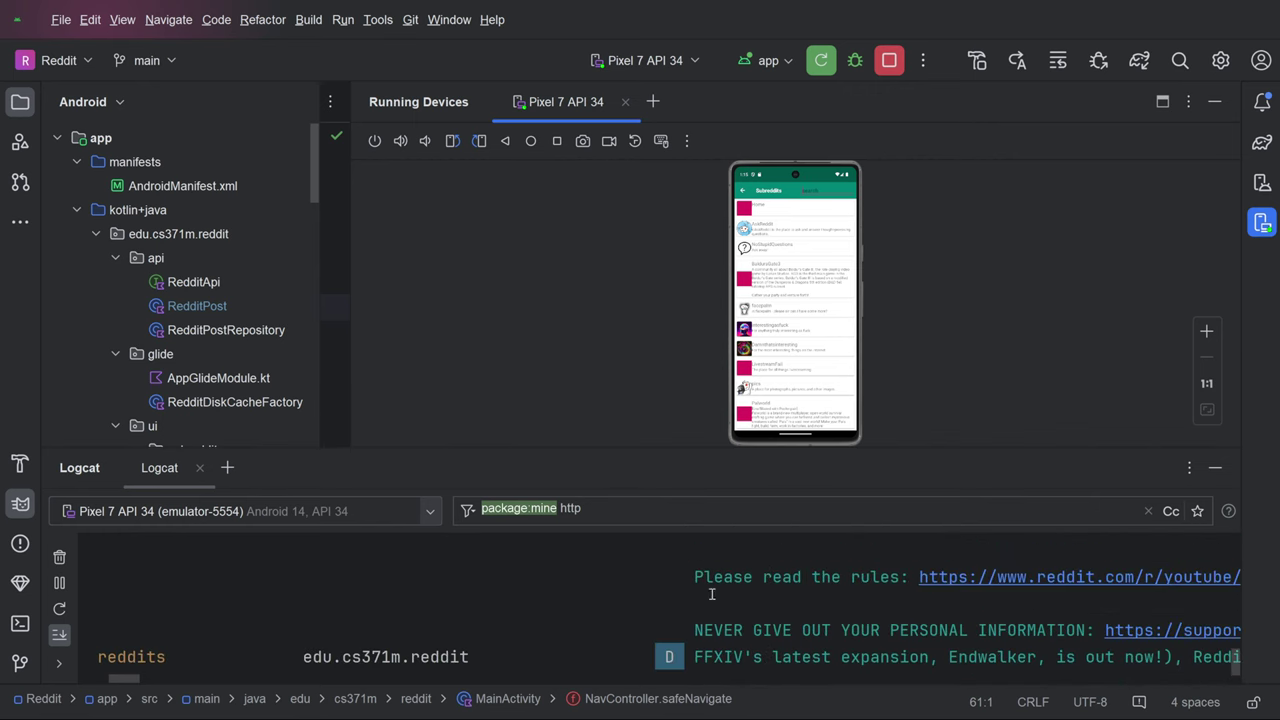
scroll(711, 594, down, 8)
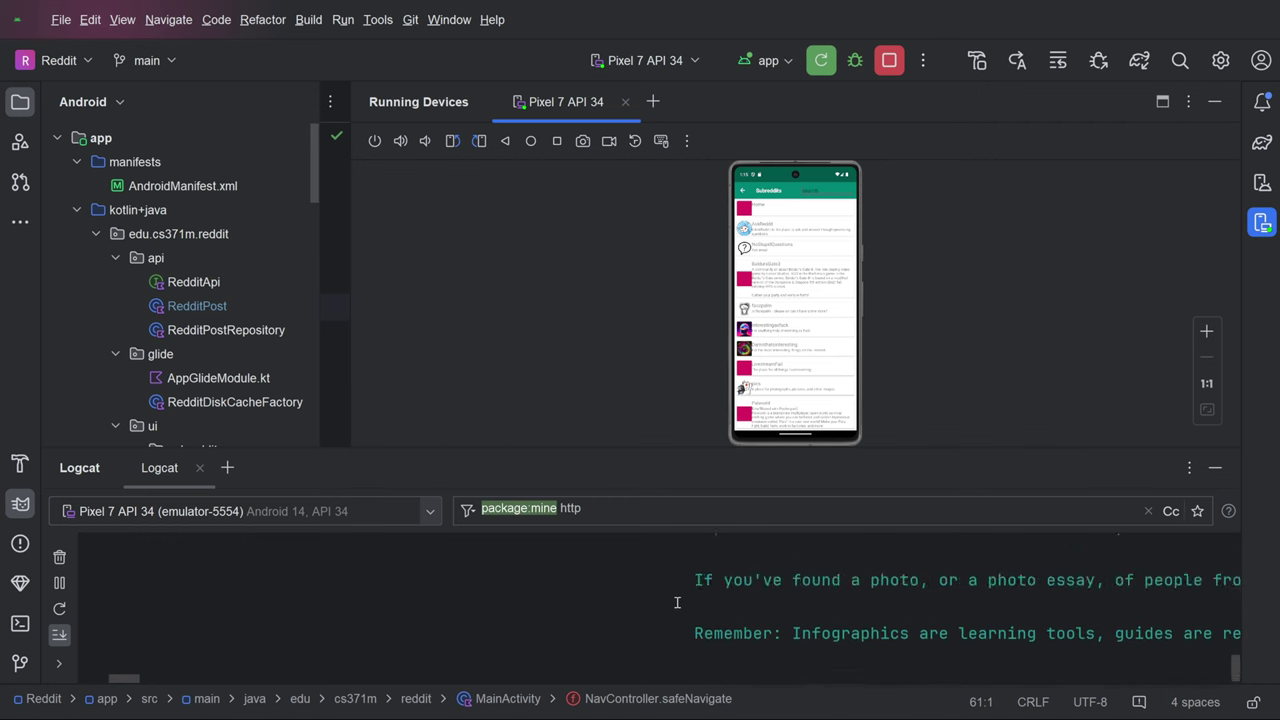
scroll(677, 600, down, 3)
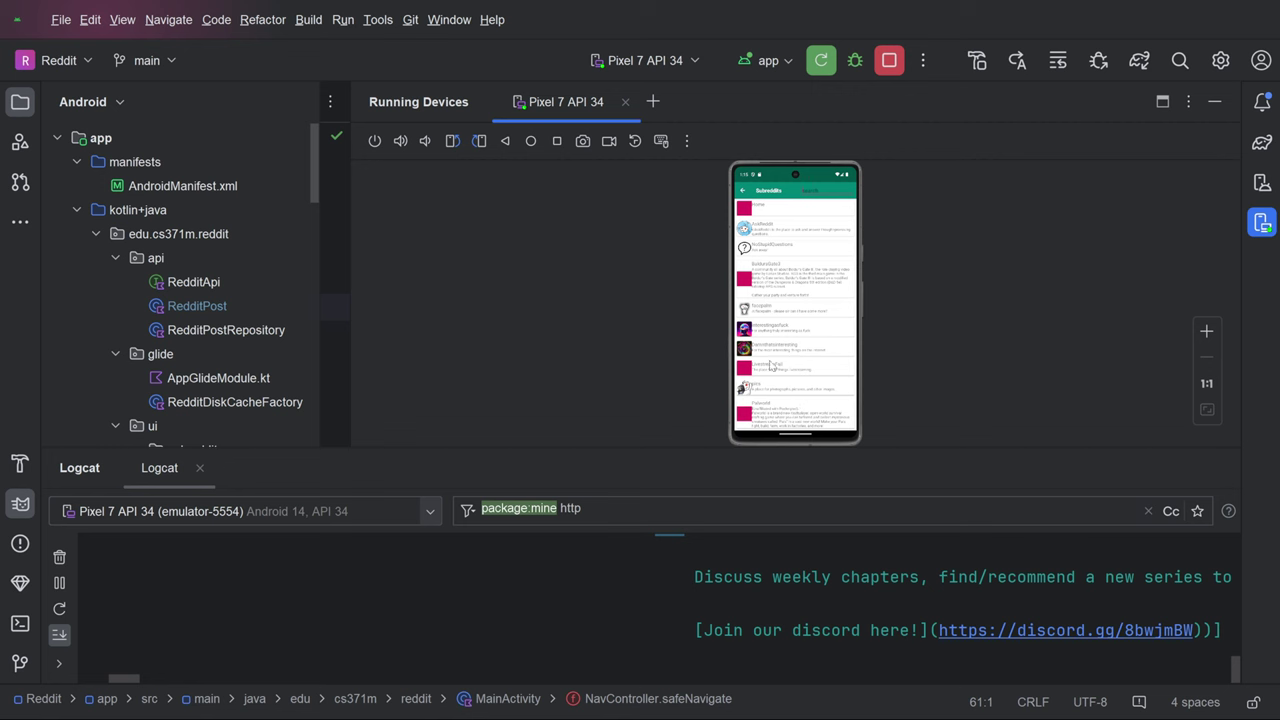
Switch the feed to the facepalm subreddit, and from there to the gaming subreddit.
click(770, 313)
click(766, 200)
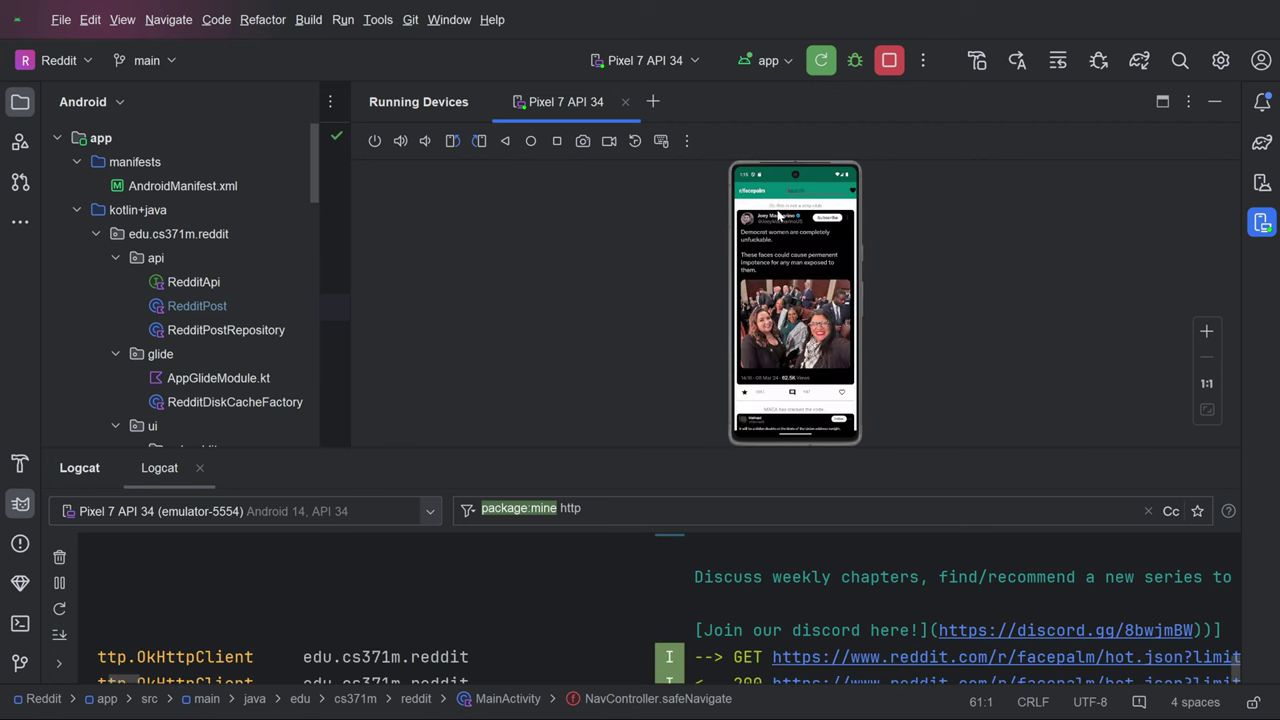
click(758, 195)
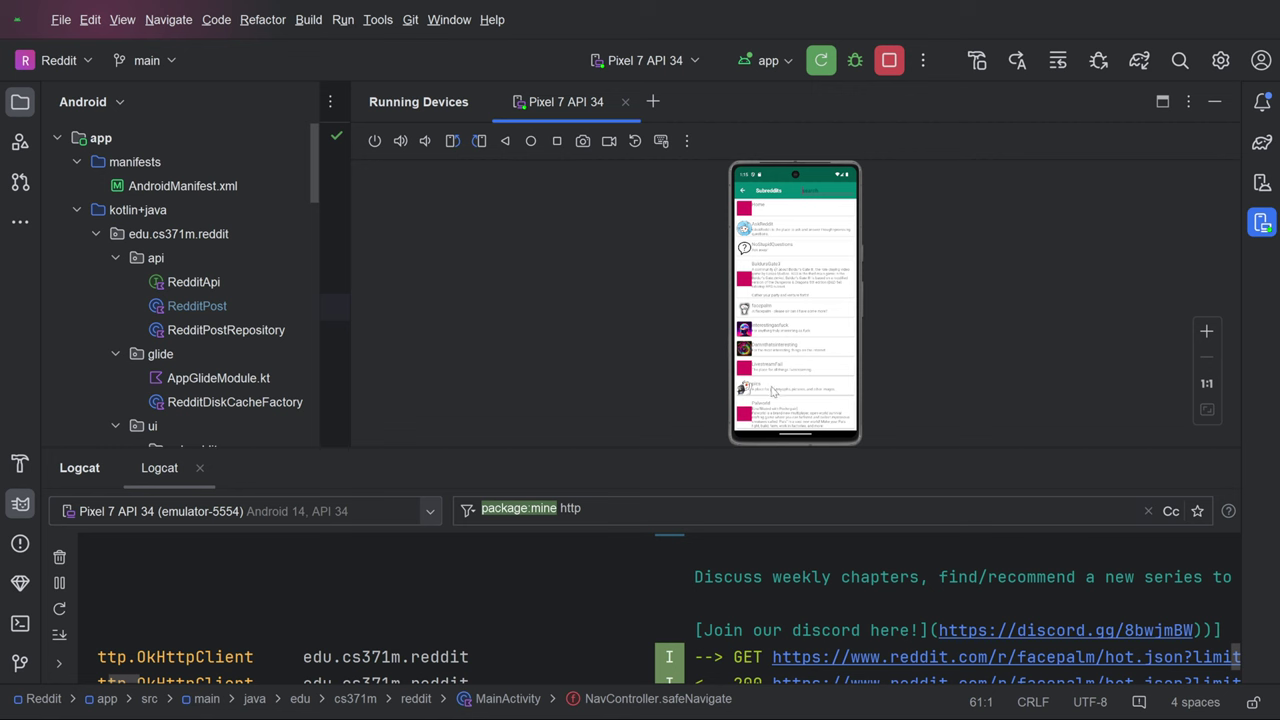
drag(771, 387, 807, 270)
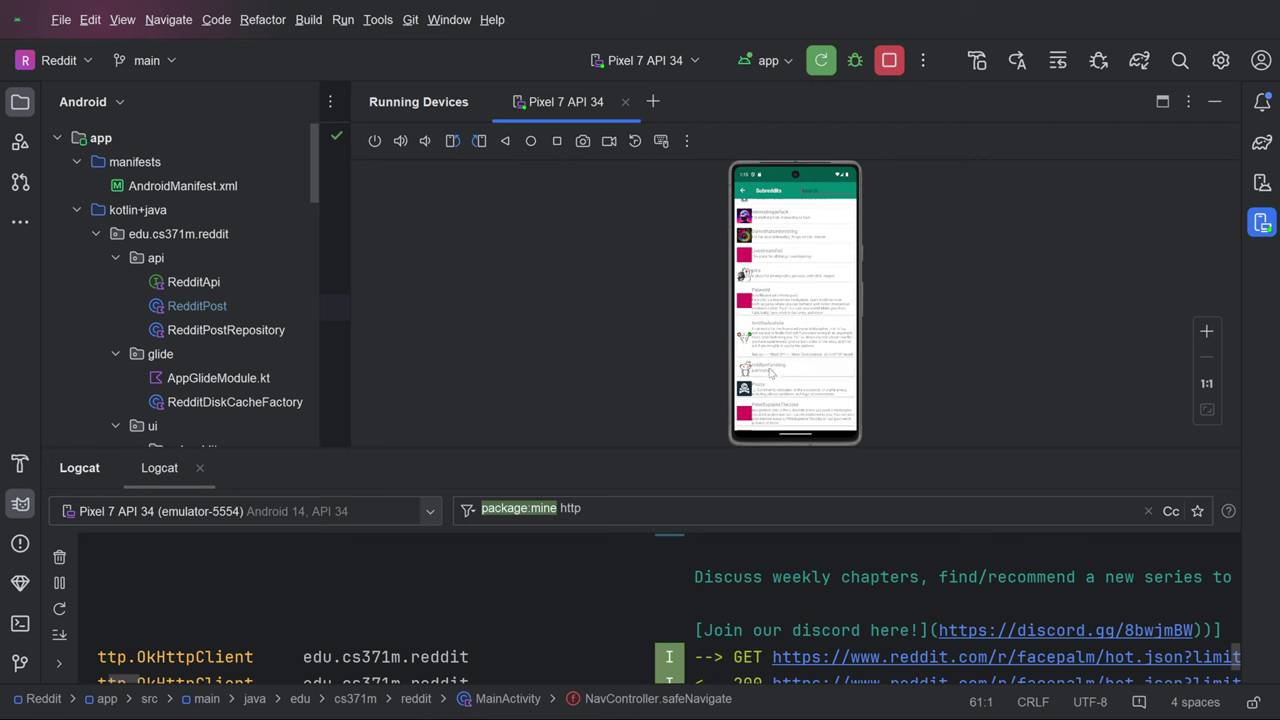
drag(771, 391, 797, 257)
drag(775, 359, 786, 268)
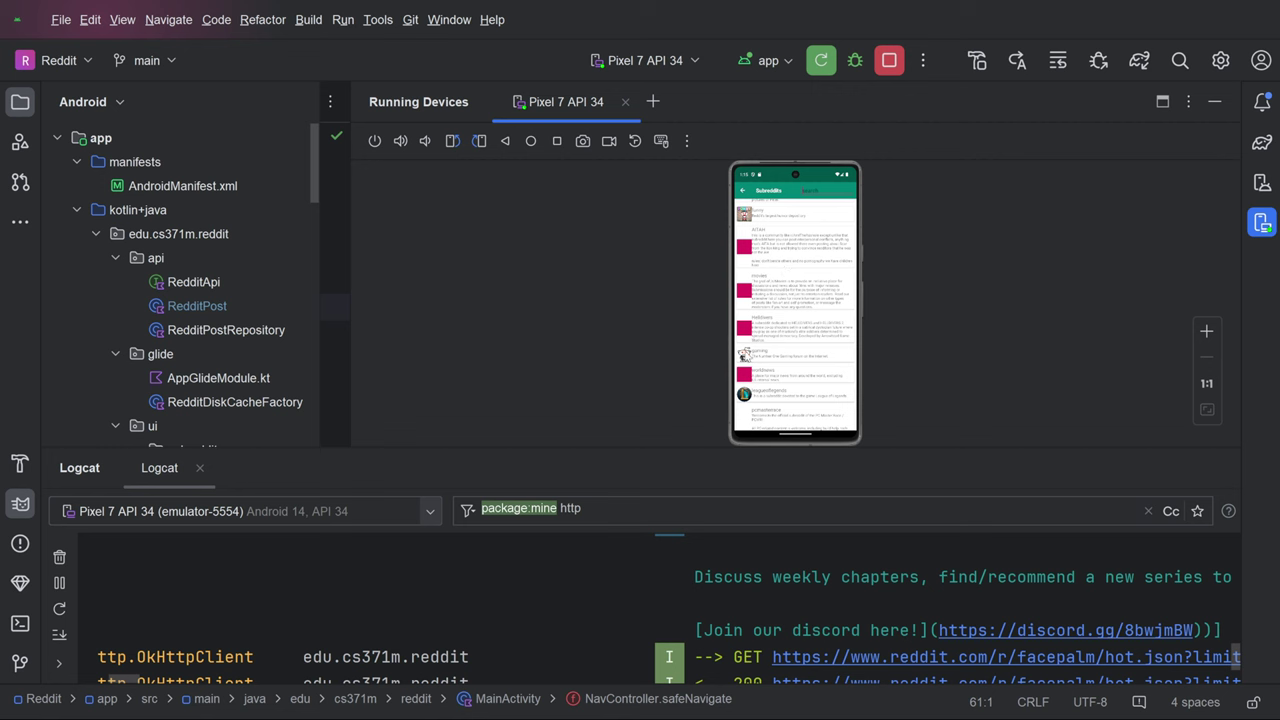
click(745, 357)
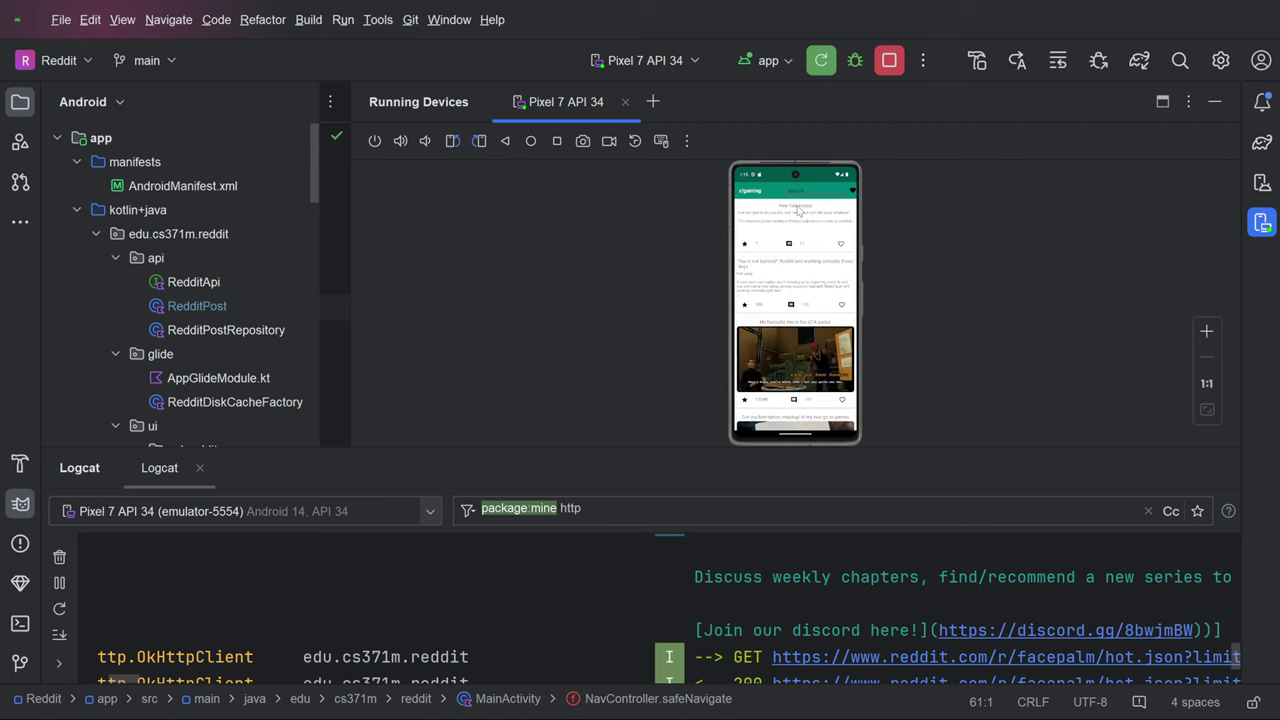
Check the Favorites list from r/gaming, return to the feed and refresh it.
click(854, 191)
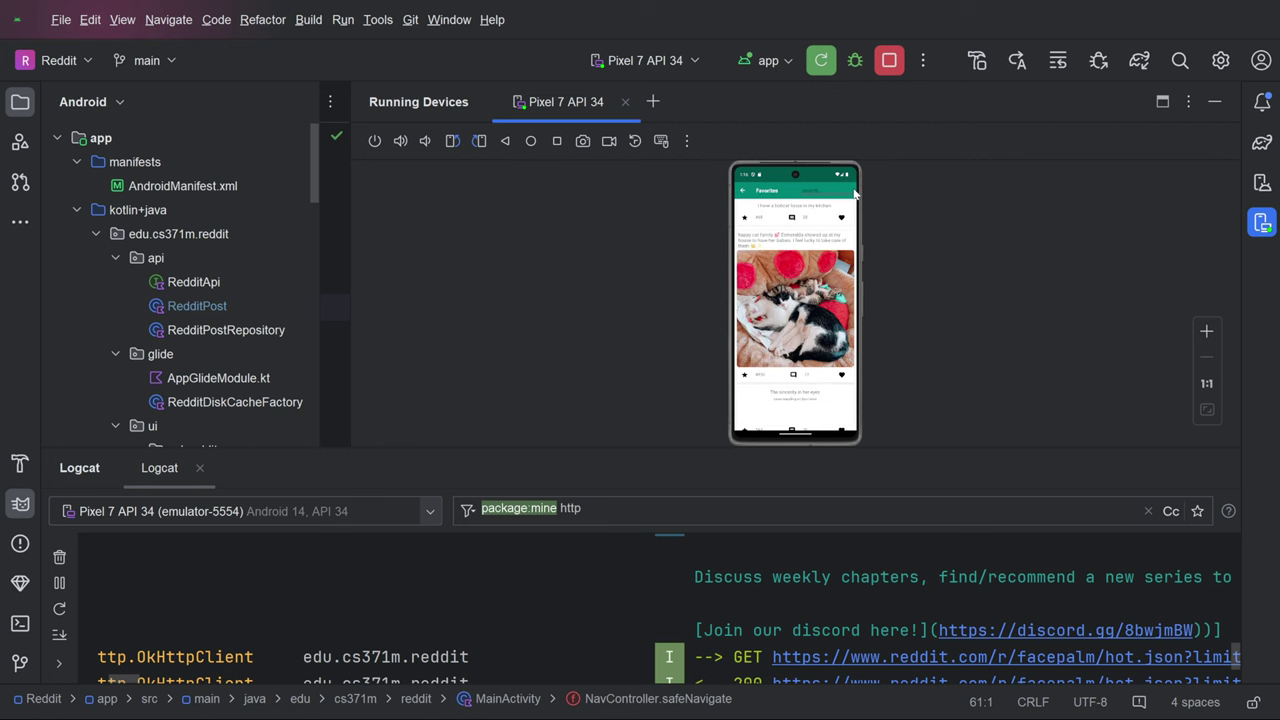
click(743, 194)
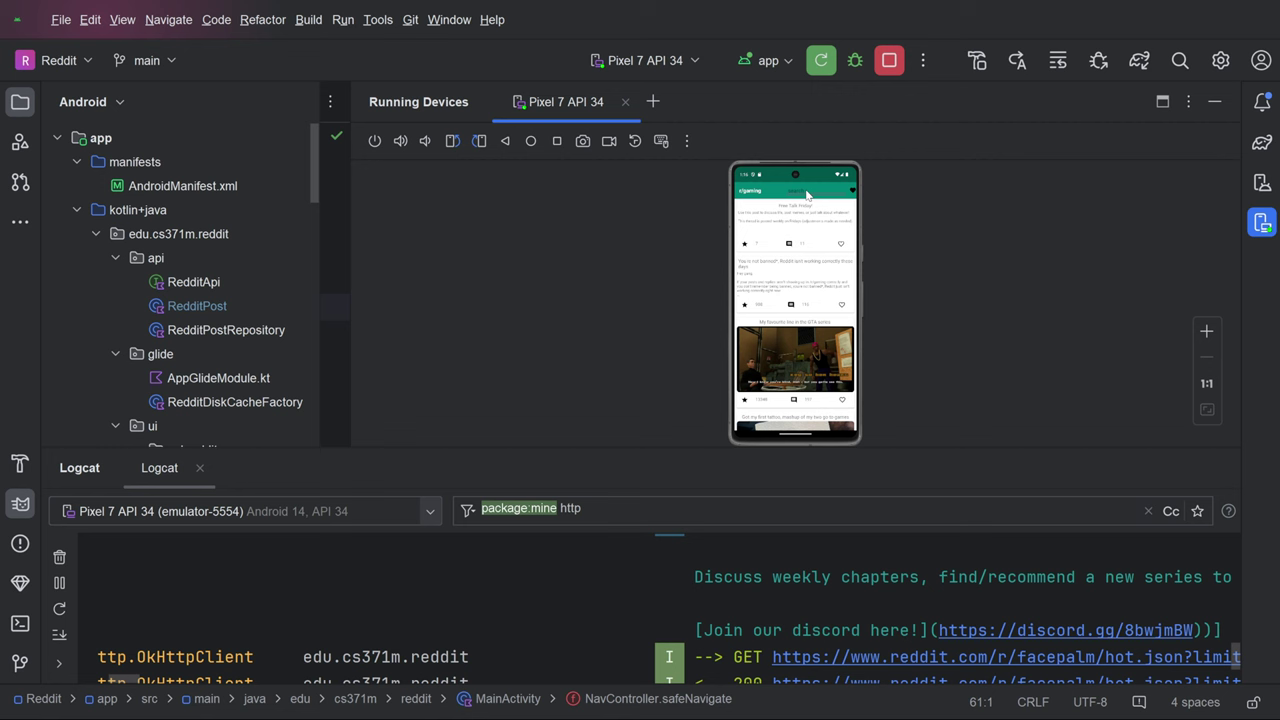
scroll(810, 278, down, 3)
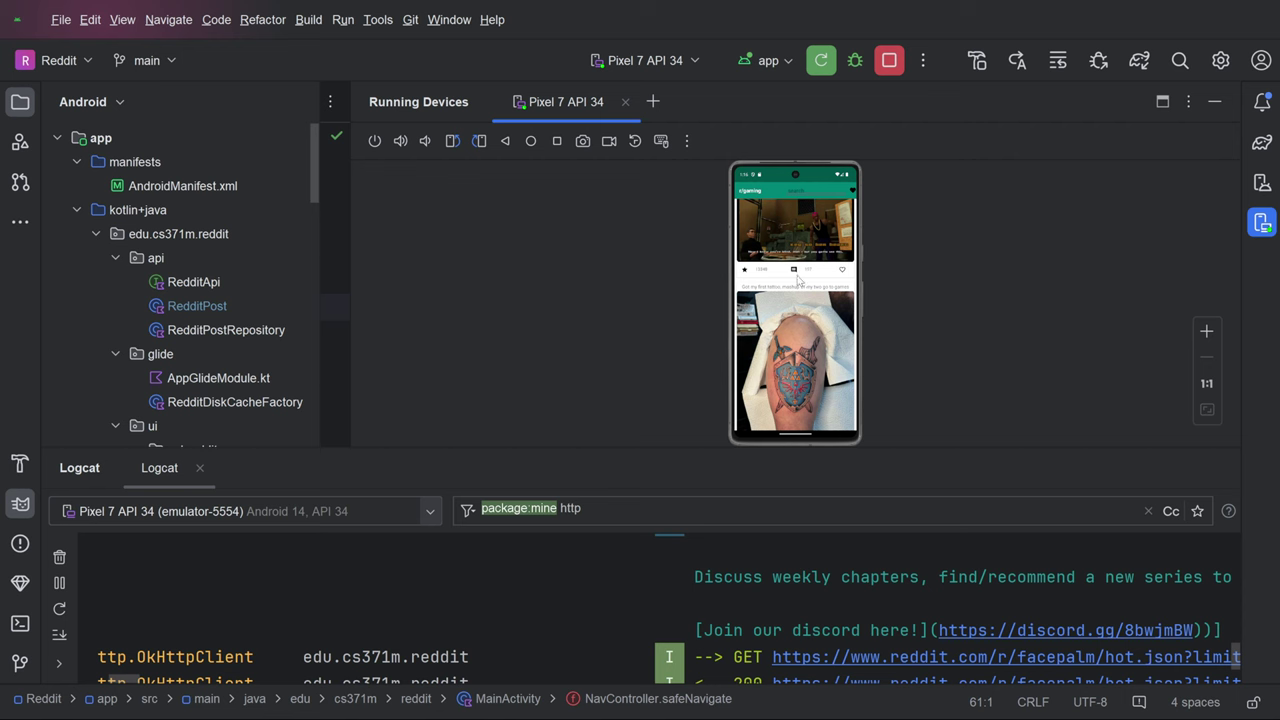
drag(802, 318, 806, 290)
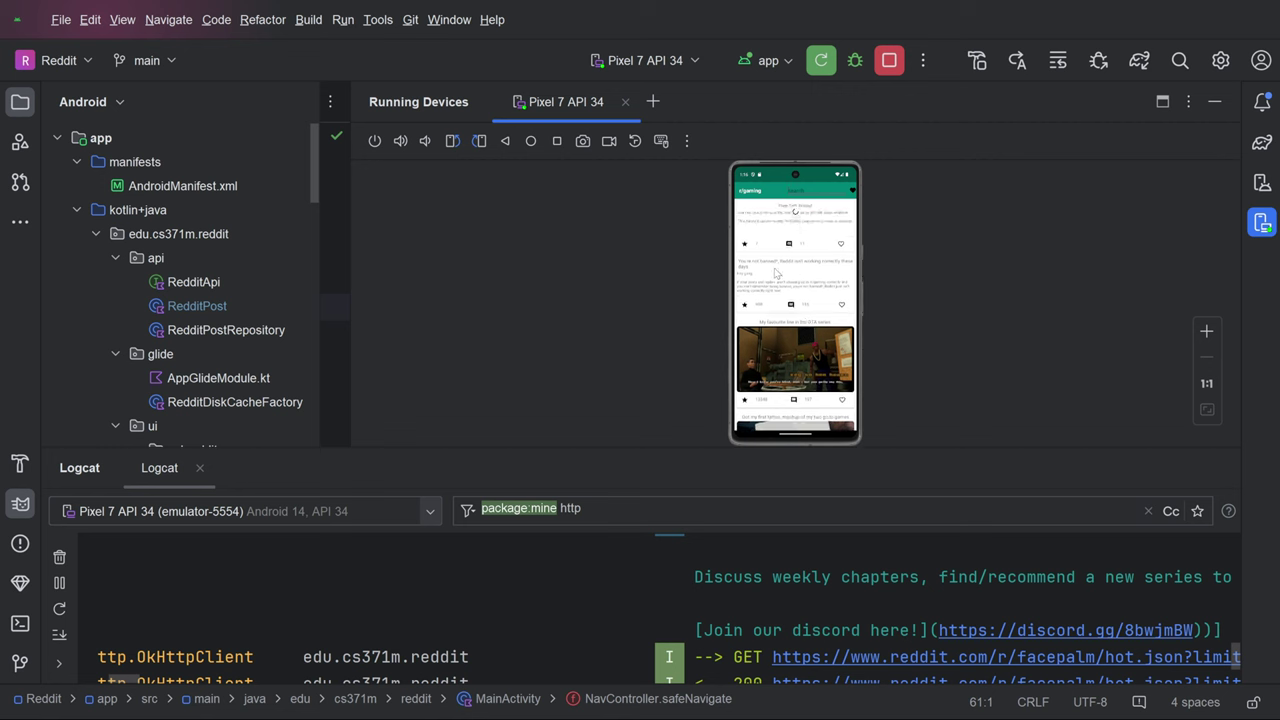
From the r/gaming feed, visit the subreddit list and the Favorites list, returning to the feed after each.
click(751, 192)
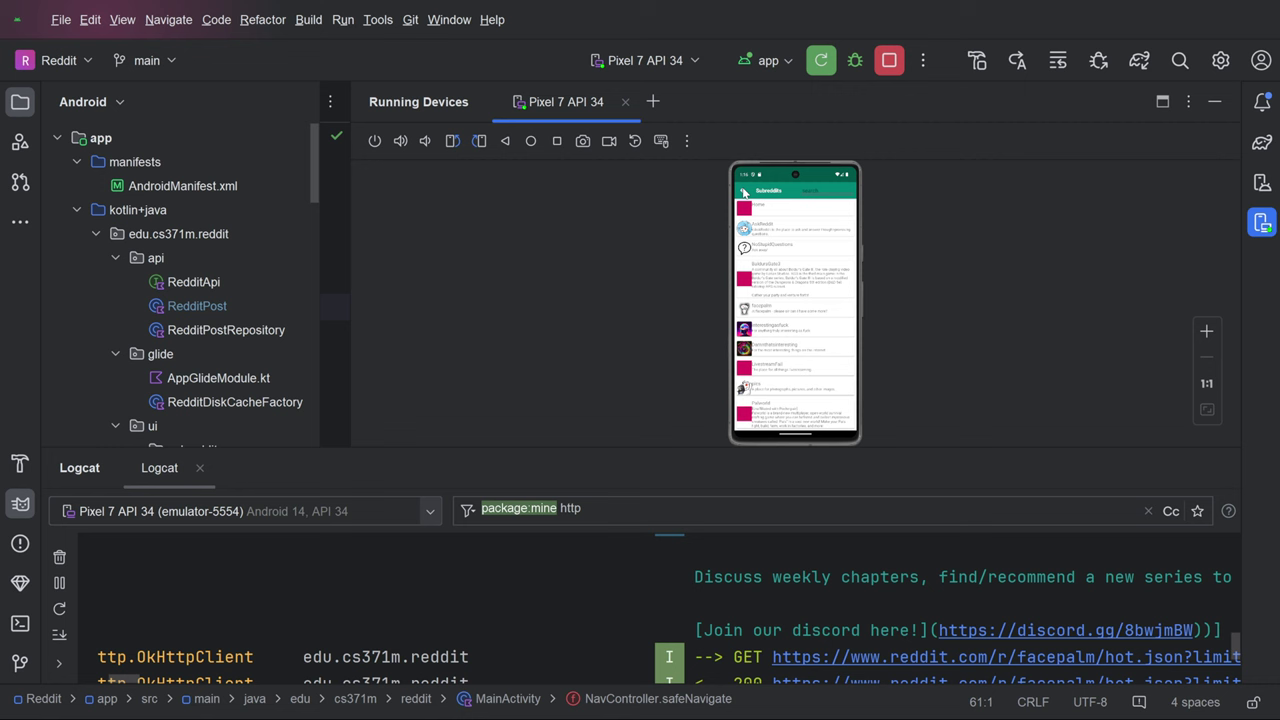
click(744, 191)
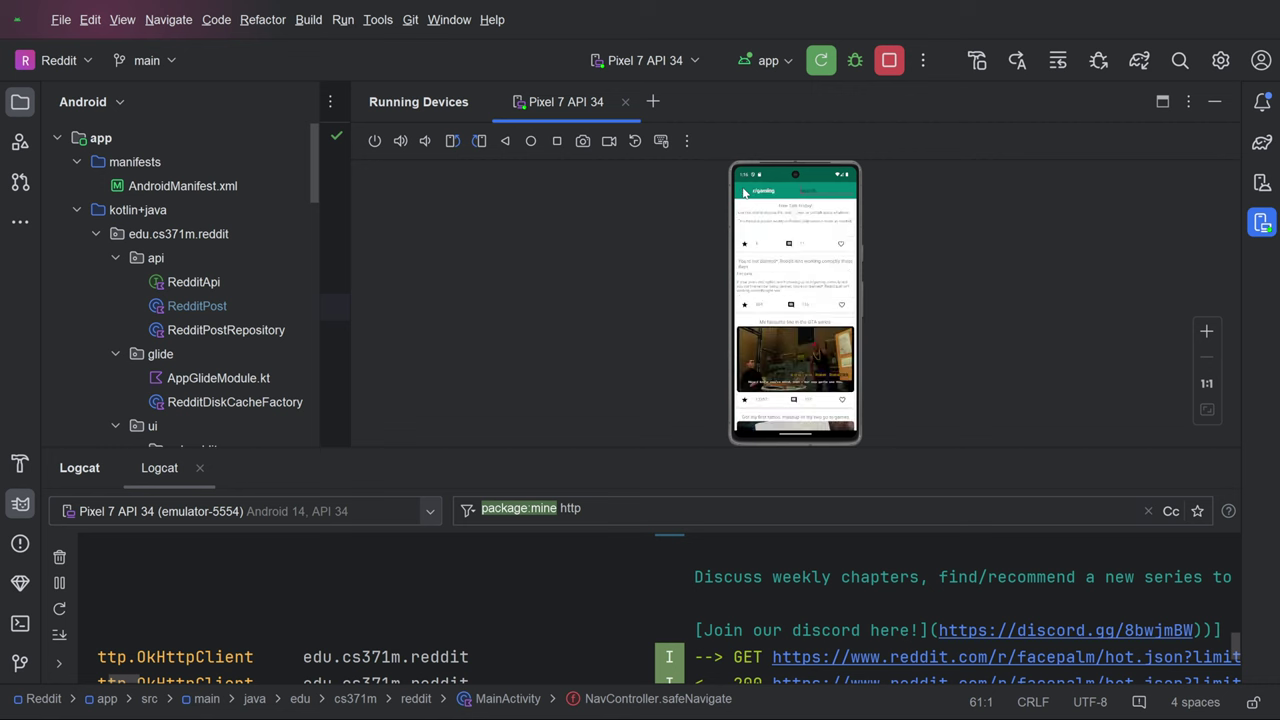
click(853, 191)
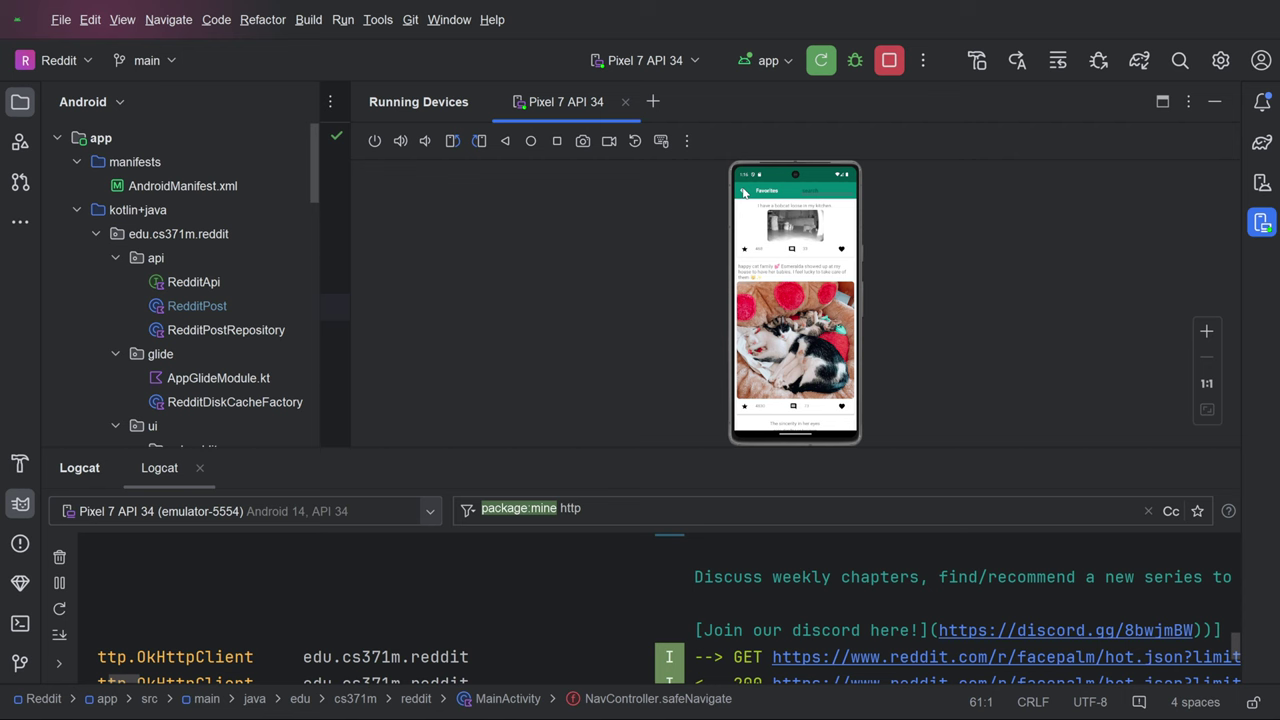
click(744, 193)
scroll(810, 261, down, 3)
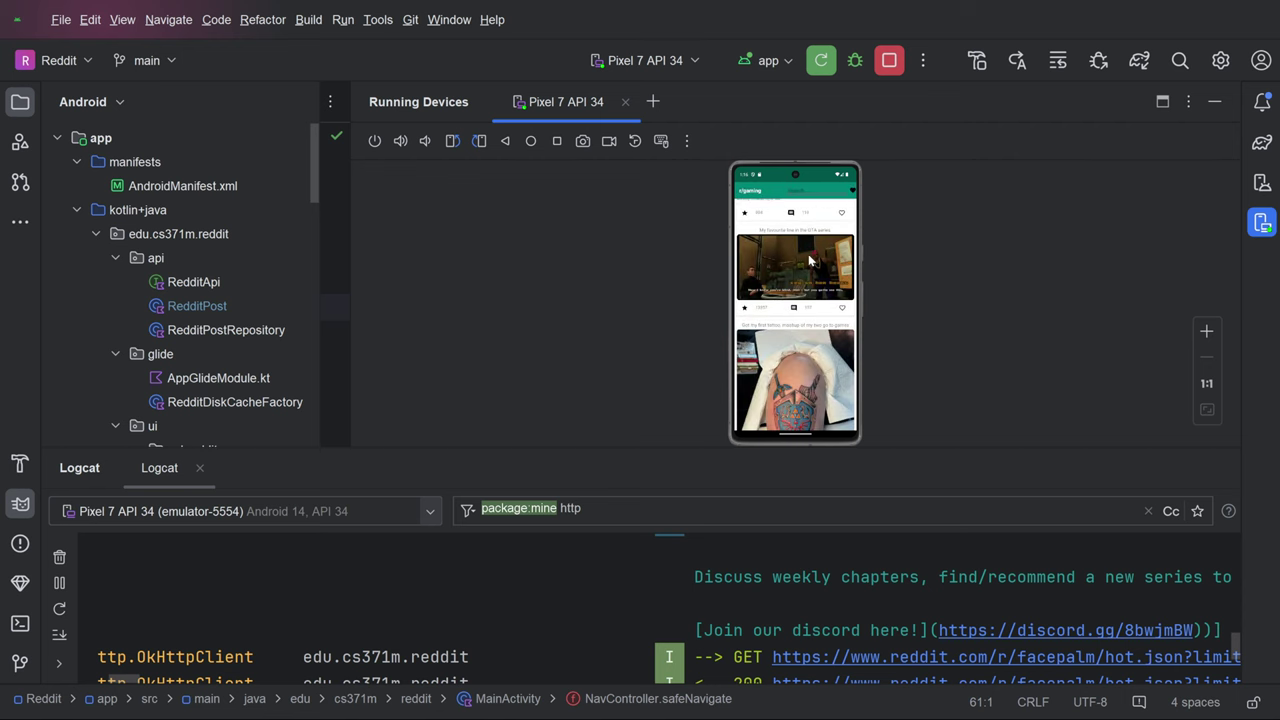
Hide the Logcat output and browse the r/gaming feed down past the tattoo post.
click(1222, 470)
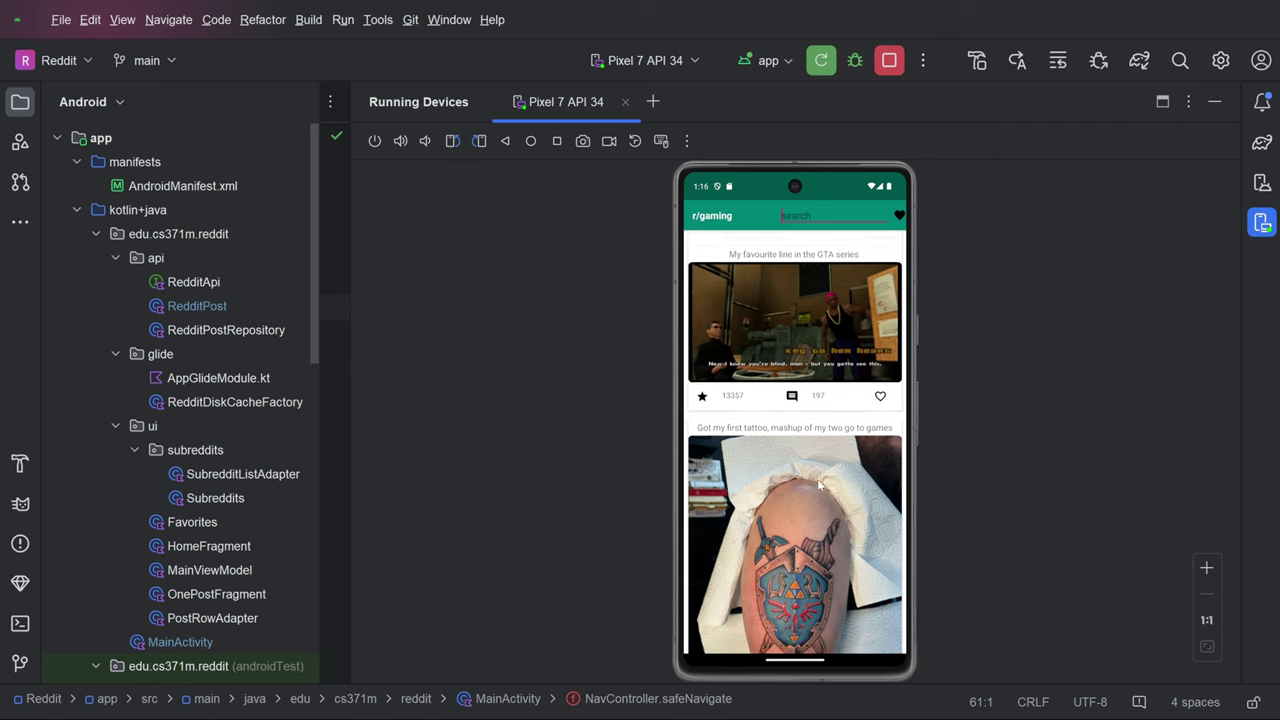
drag(812, 545, 838, 405)
scroll(846, 475, down, 3)
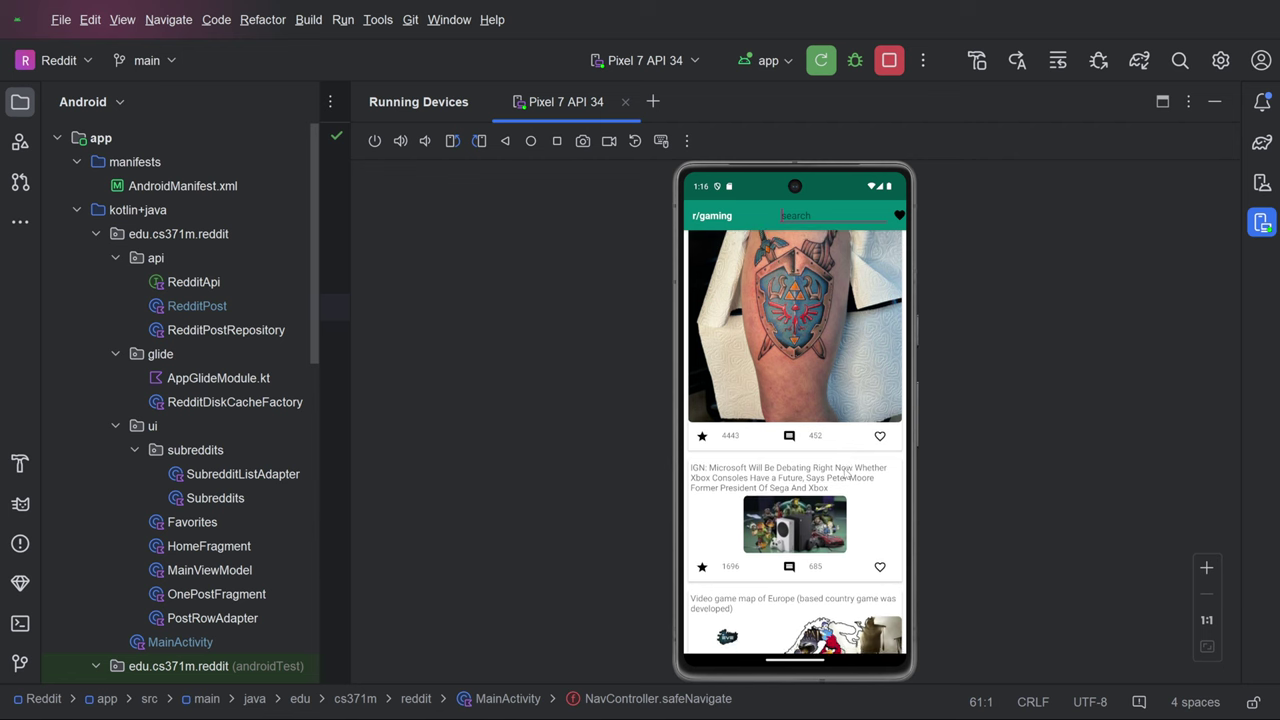